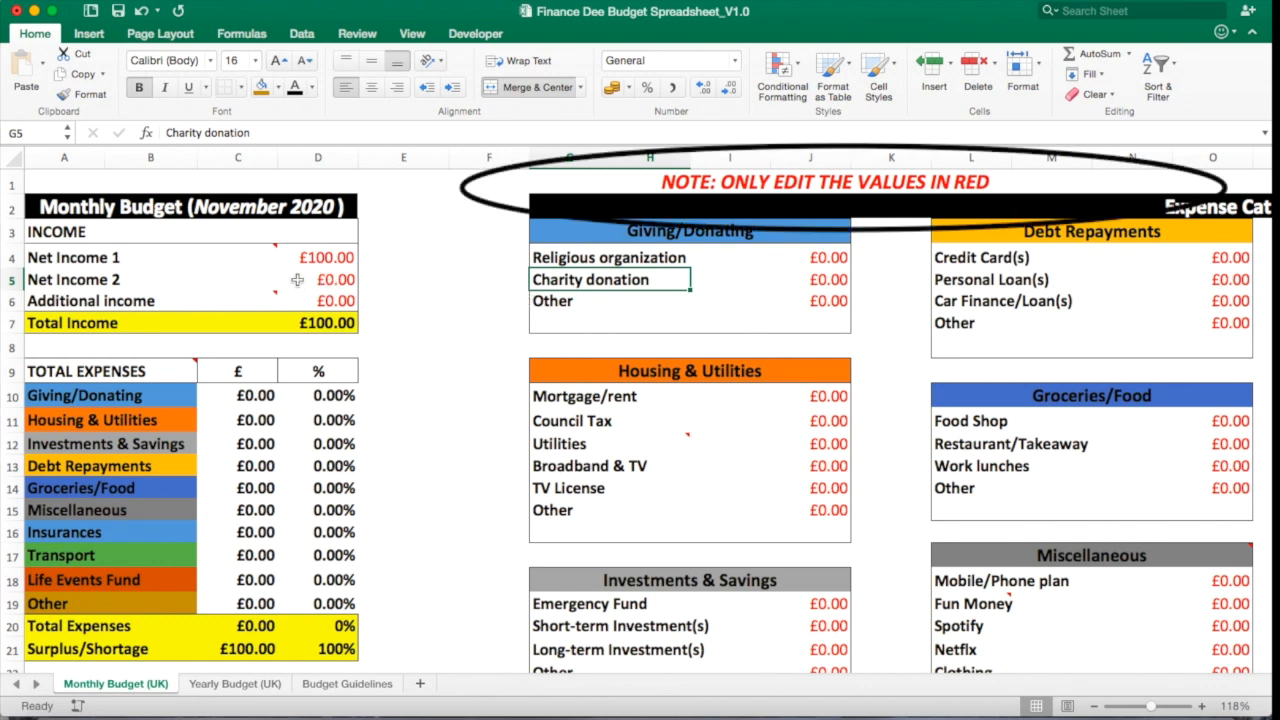
Examine the editable income and expense cells and the total income and expense summary columns.
left_click(300, 258)
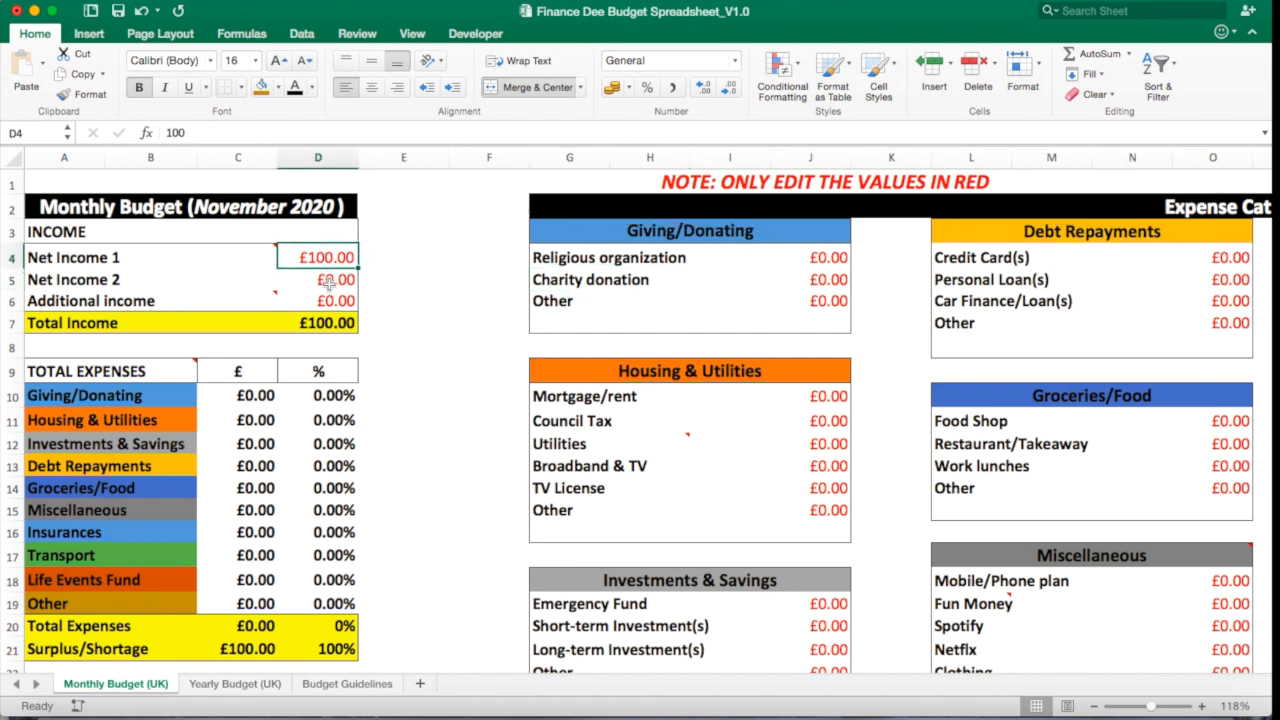
left_click(312, 280)
left_click(335, 303)
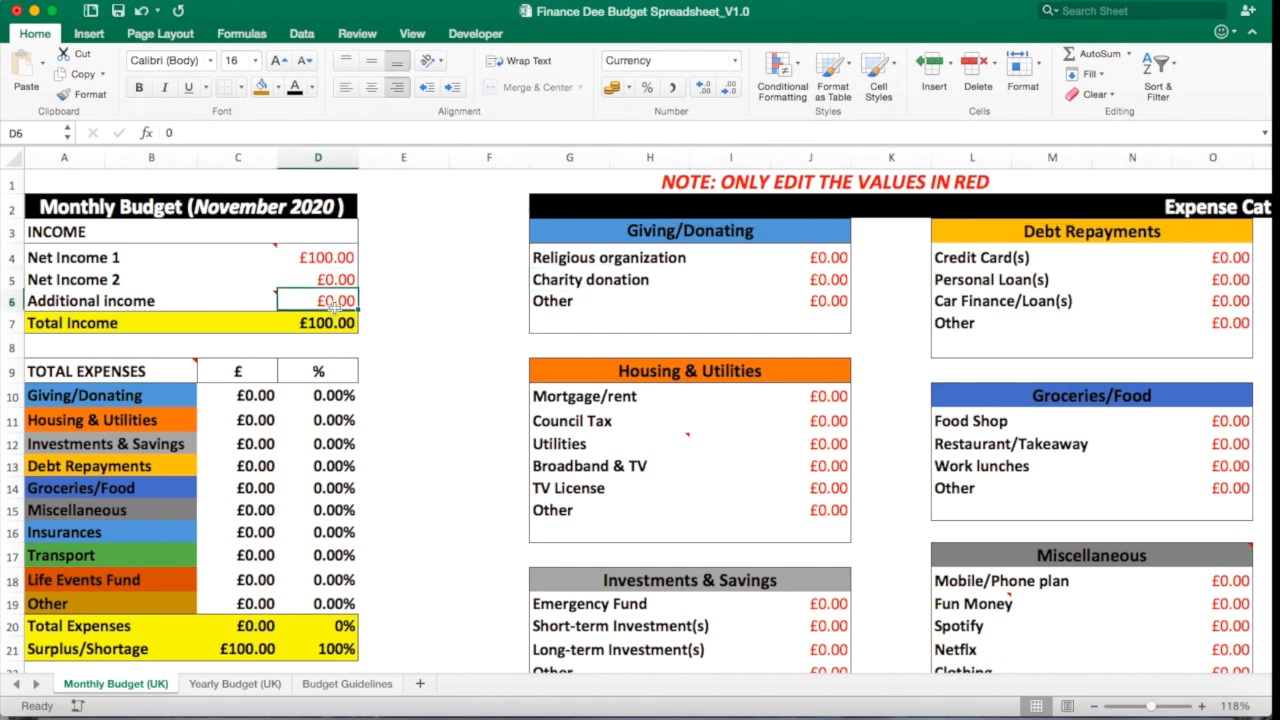
left_click(815, 280)
left_click(812, 301)
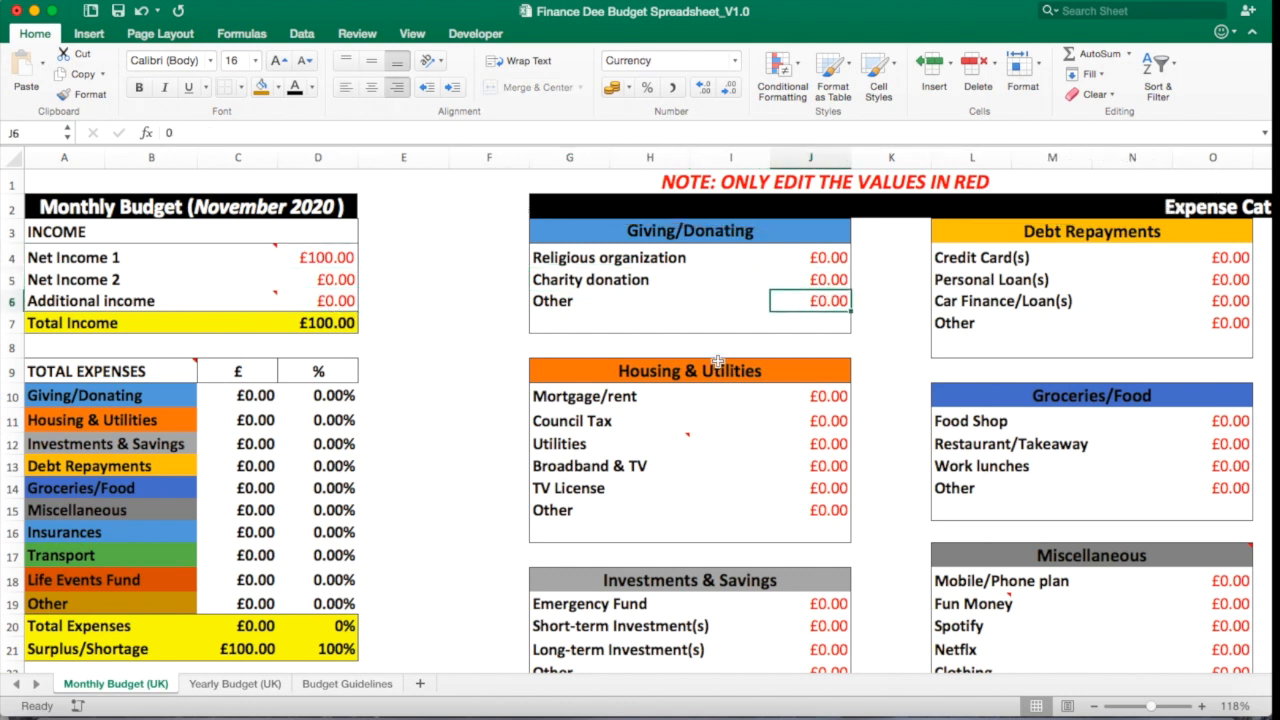
left_click(345, 323)
left_click(408, 373)
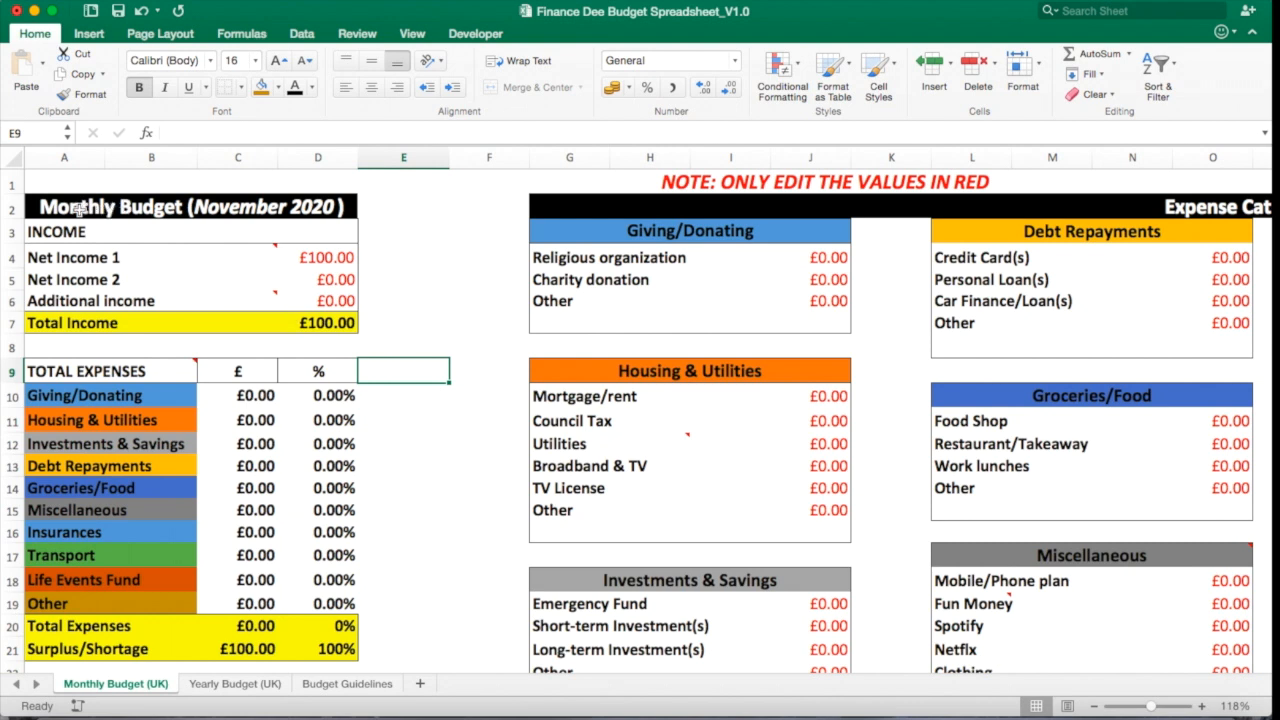
Set Net Income 1 to 1850 in the income section.
left_click(315, 208)
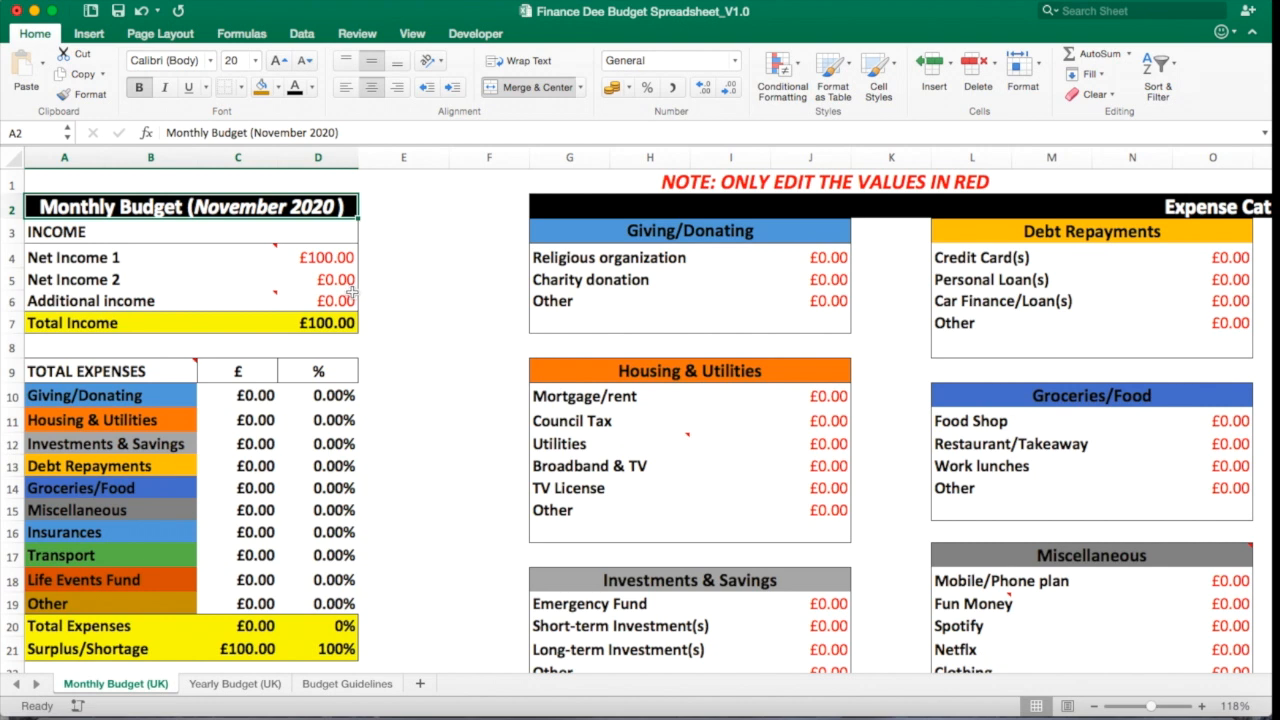
left_click(250, 256)
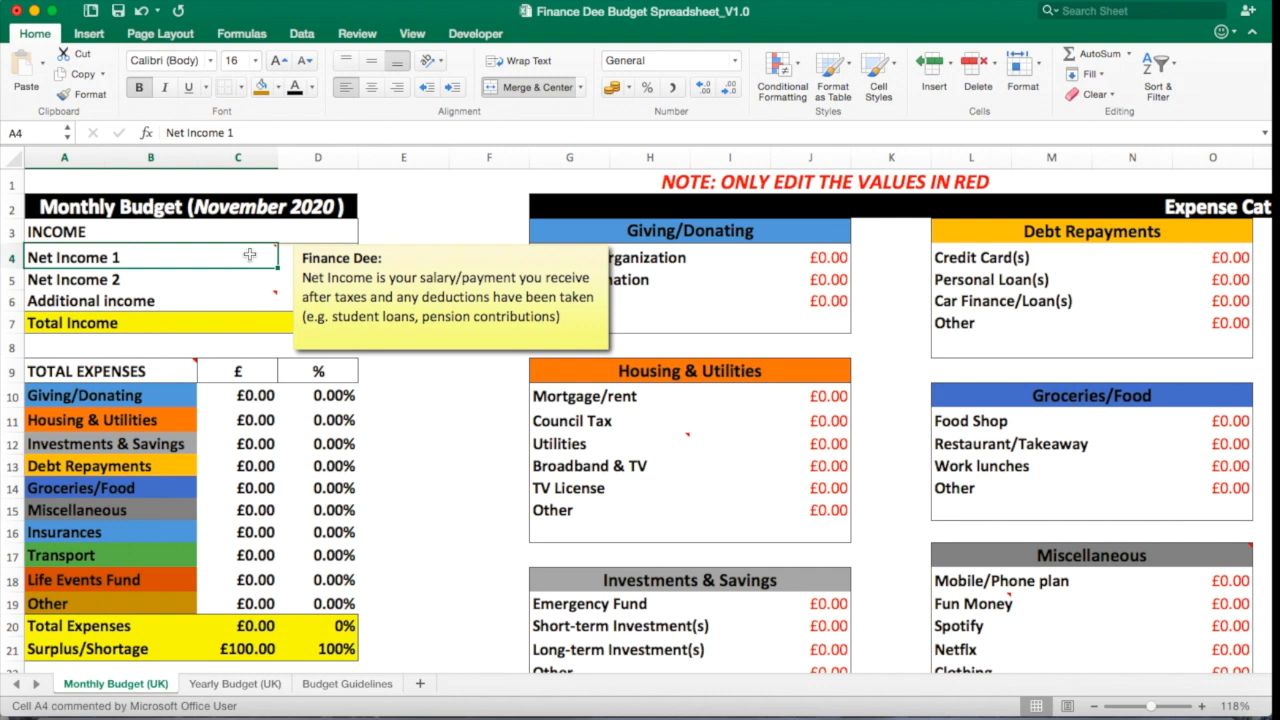
left_click(300, 259)
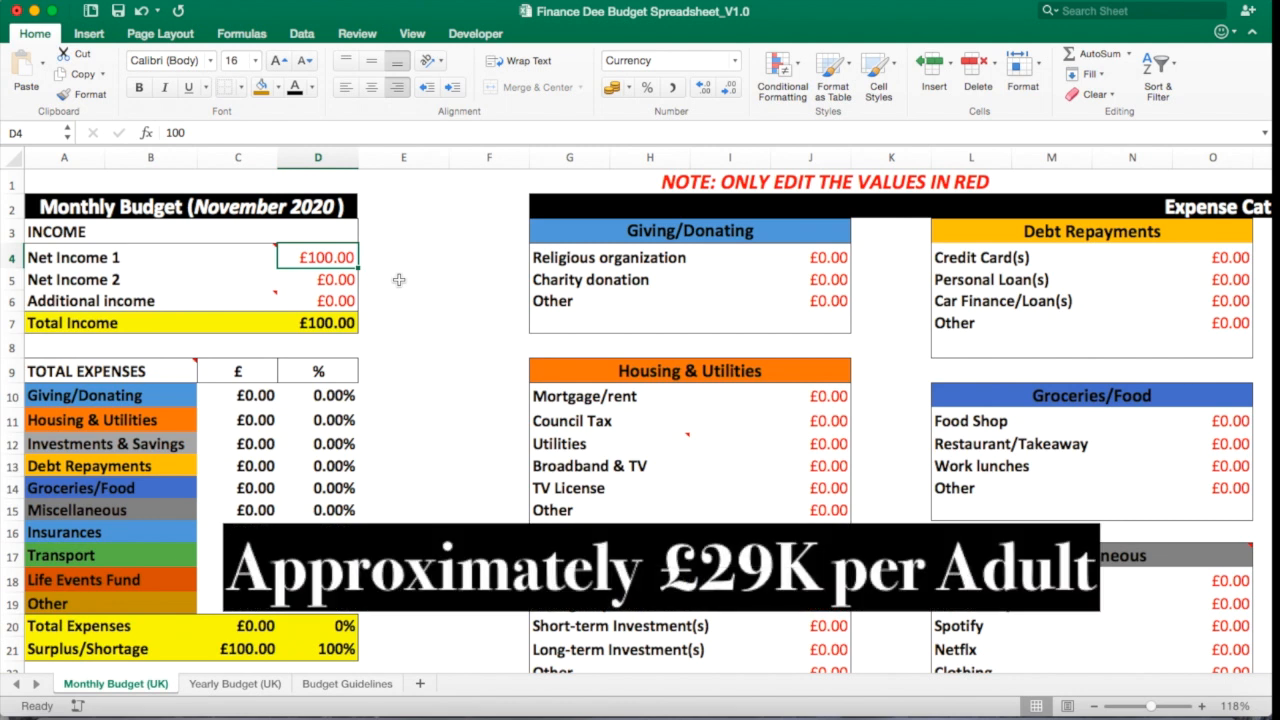
type("1850")
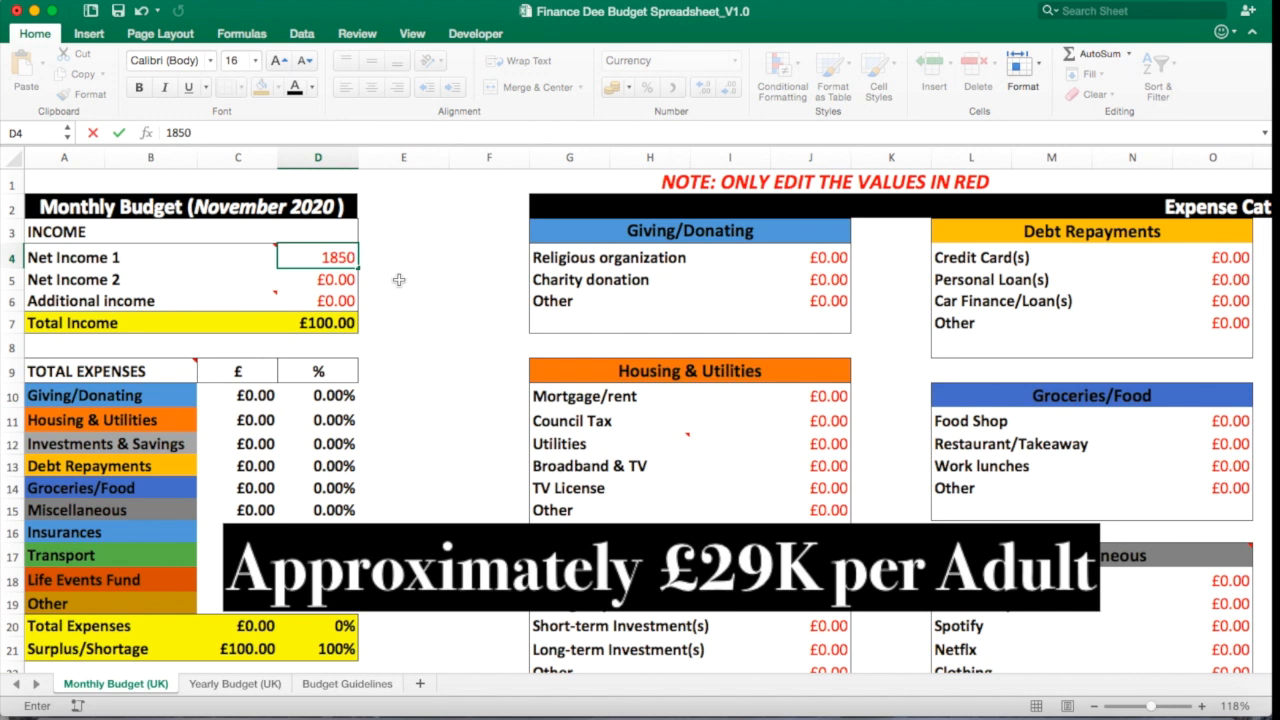
key("Return")
Set Net Income 2 to 1850 as well.
type("1")
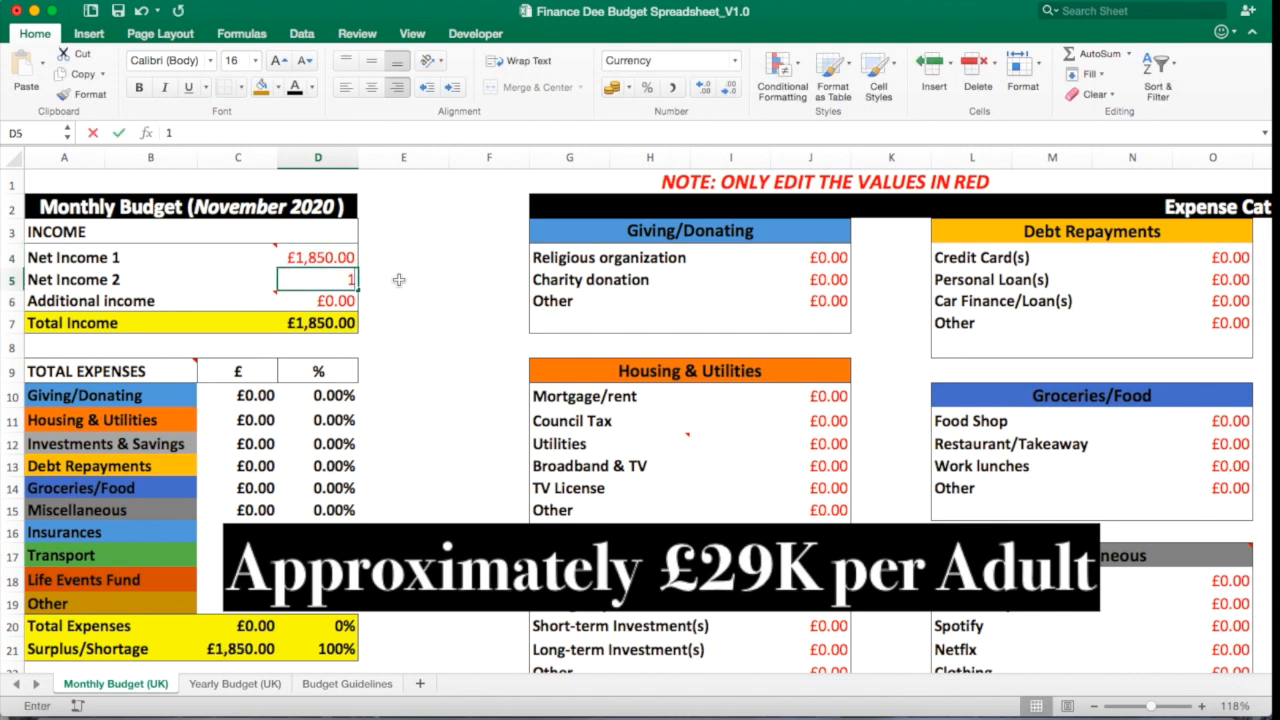
type("850")
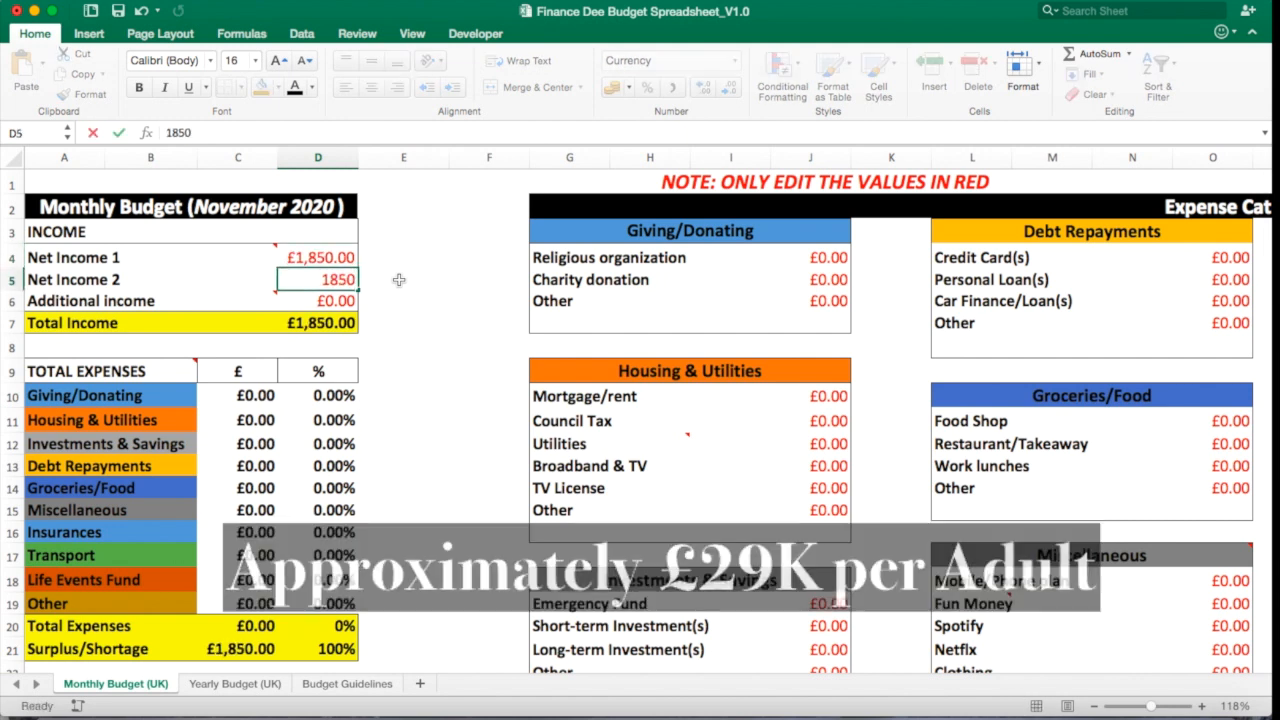
key("Return")
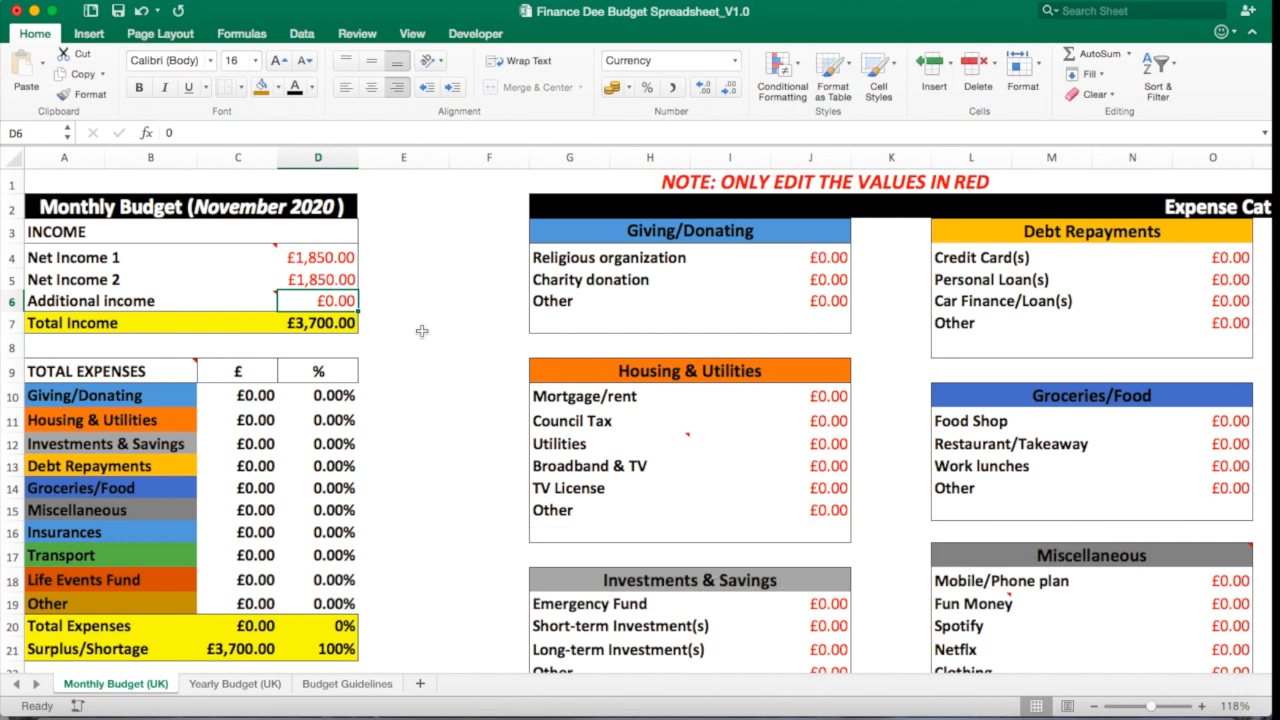
Review the additional income, total income and total expenses rows of the summary.
left_click(233, 300)
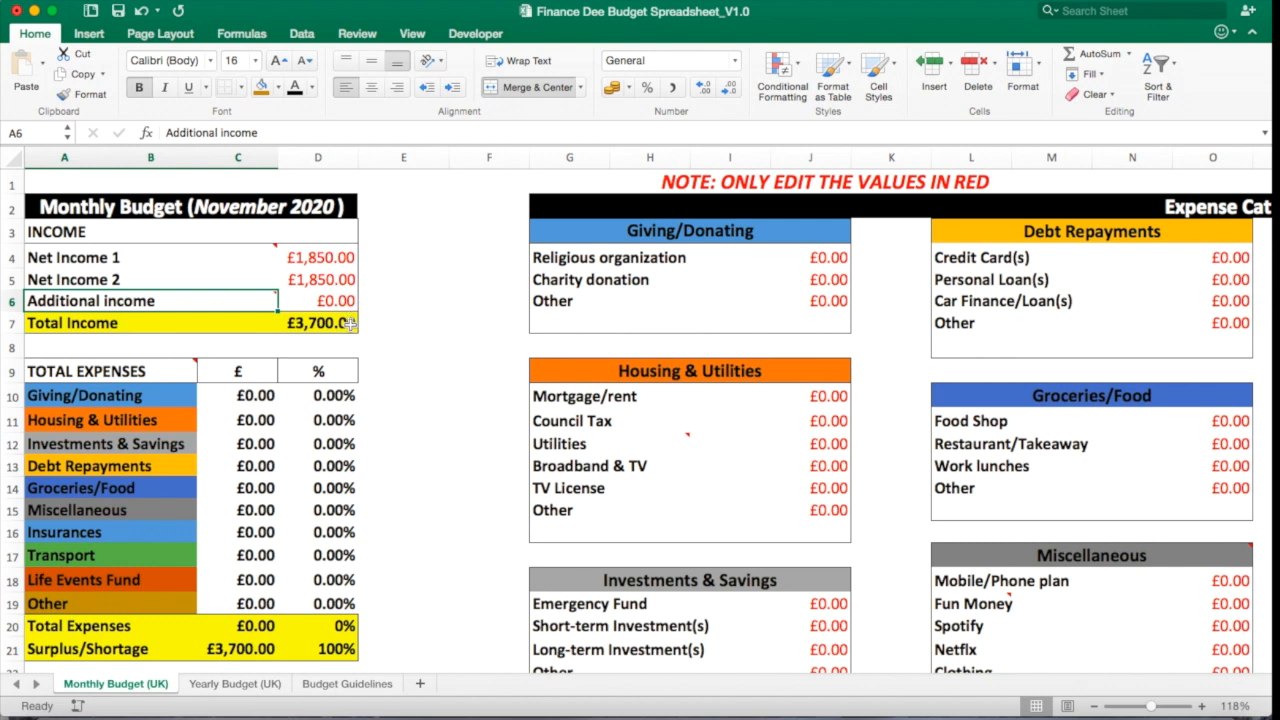
left_click(349, 323)
left_click(431, 350)
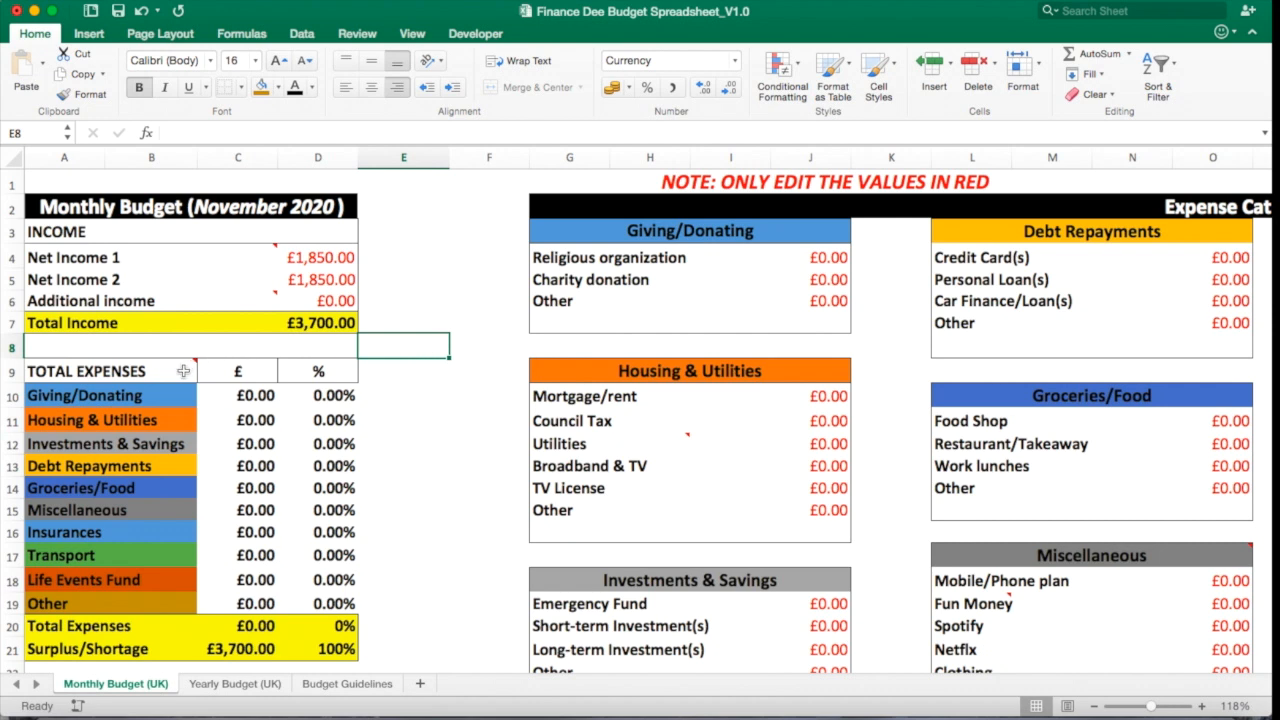
key("Down")
key("Down")
key("Down")
key("Down")
key("Down")
key("Down")
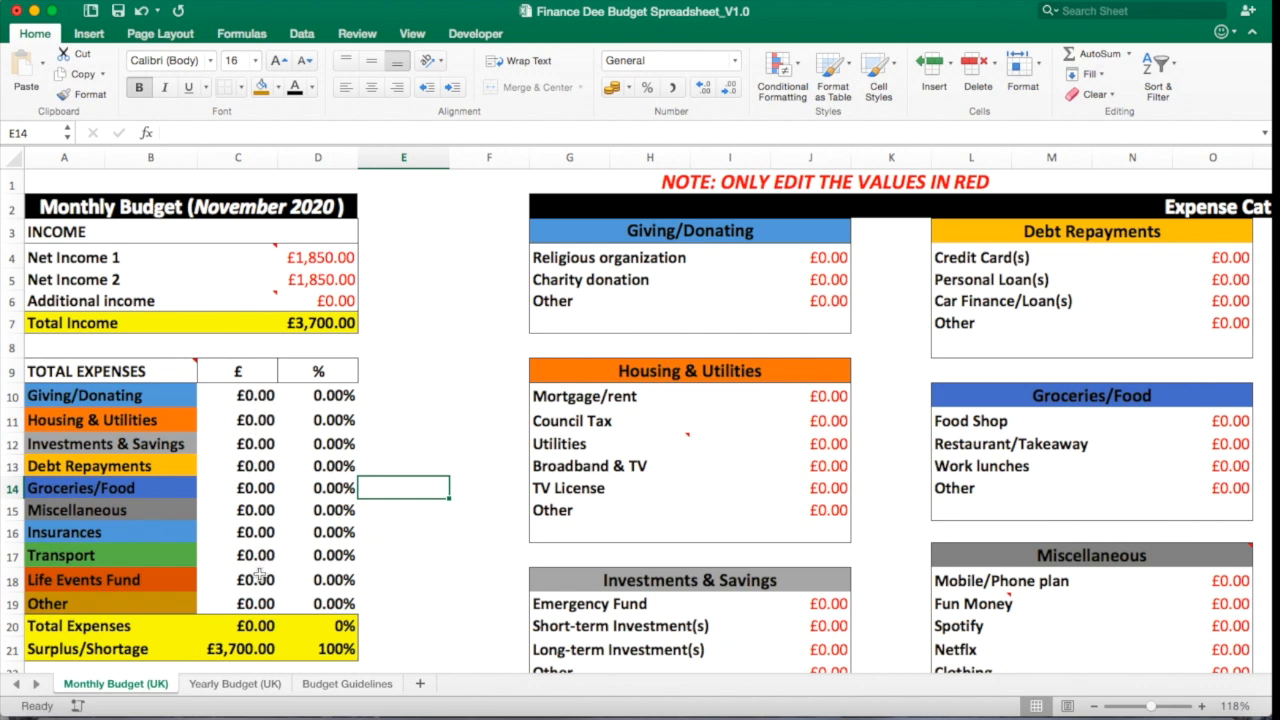
left_click(385, 610)
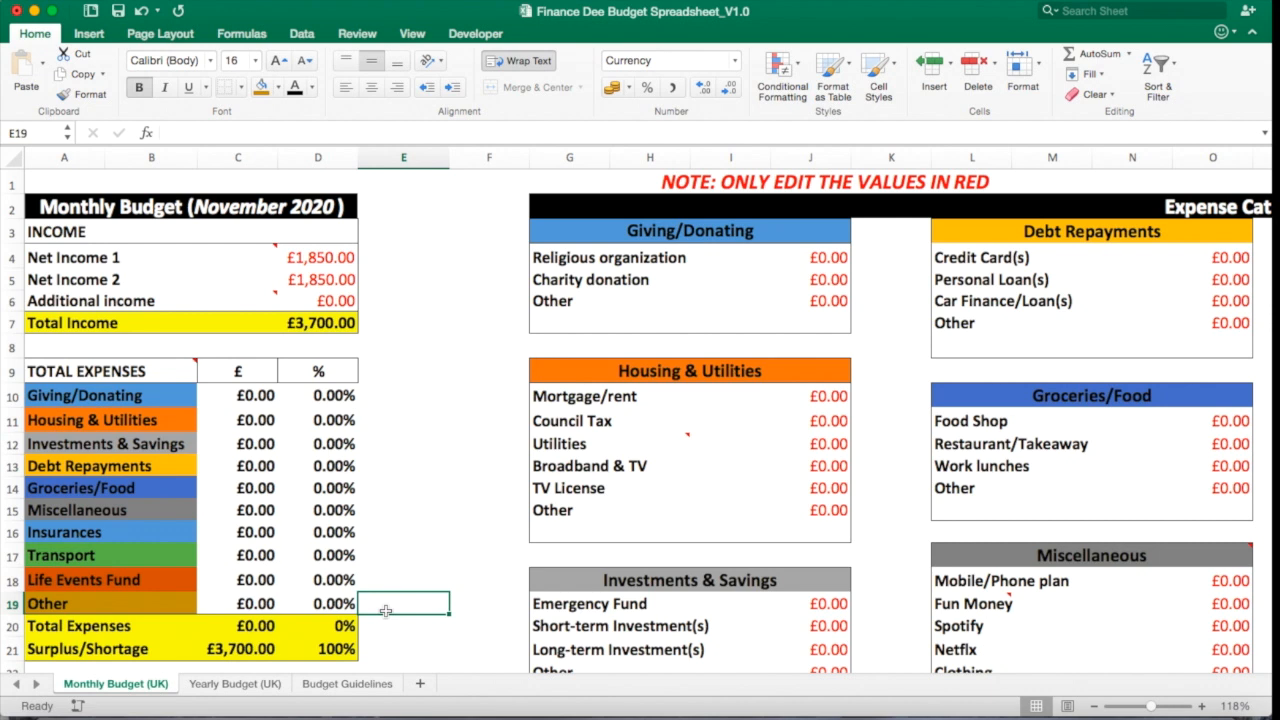
left_click(385, 625)
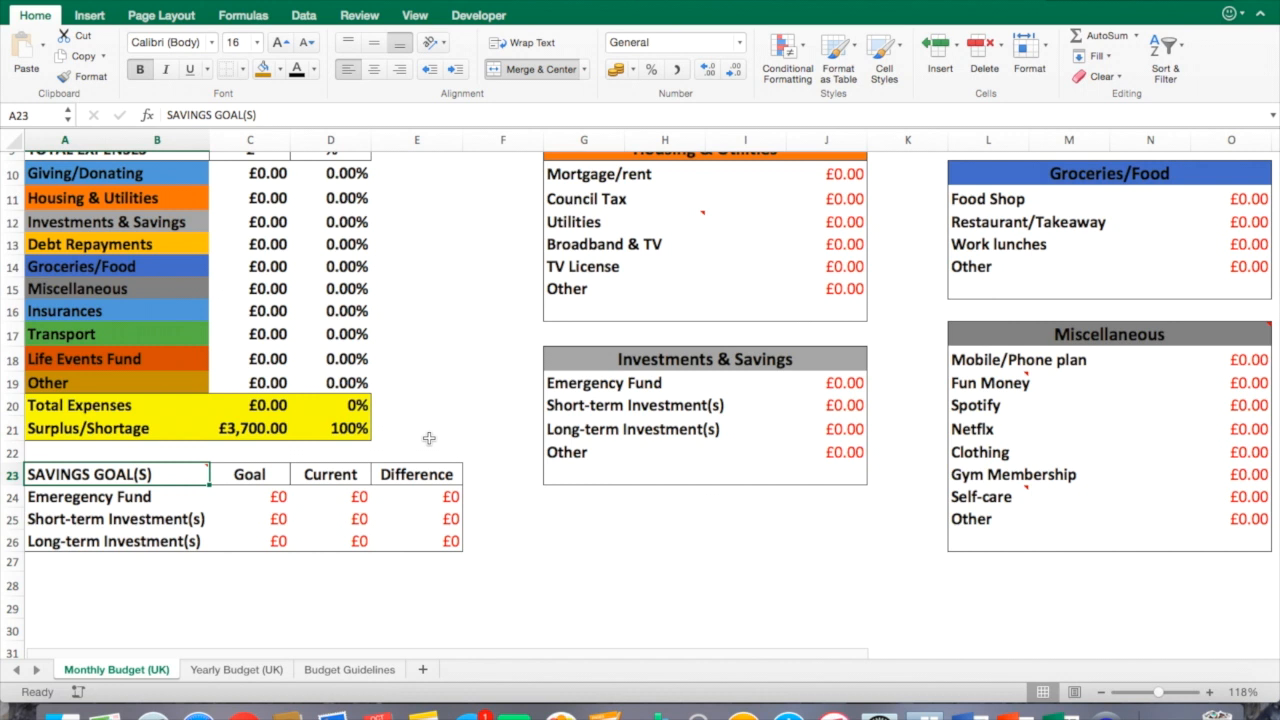
Set the Emergency Fund savings goal to 5000 and its current amount to 1500.
scroll(429, 438, "down", 1)
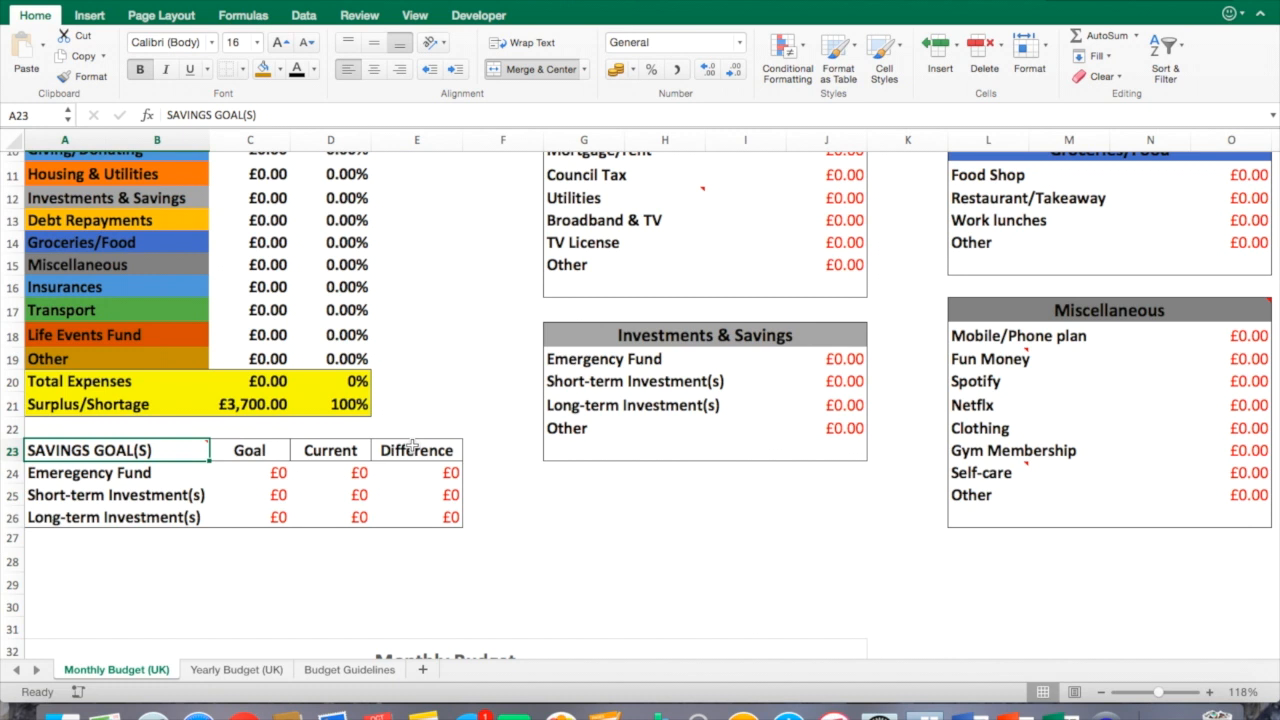
left_click(280, 472)
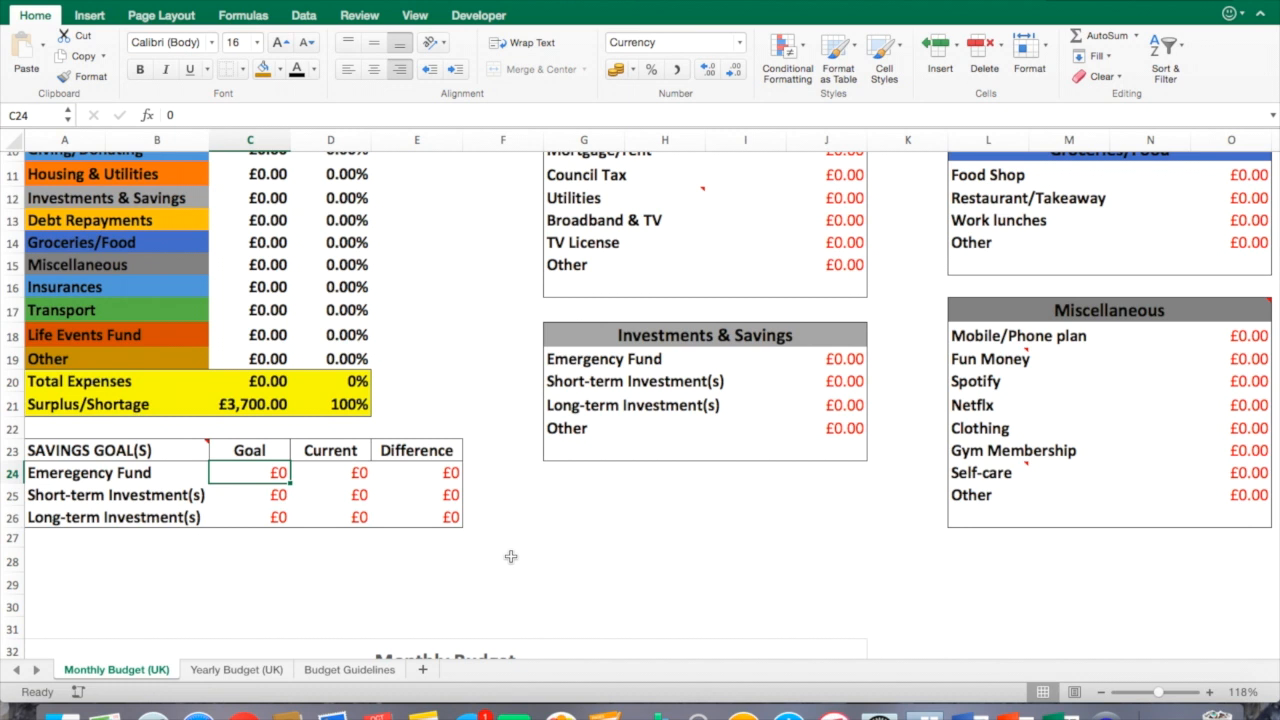
type("5000")
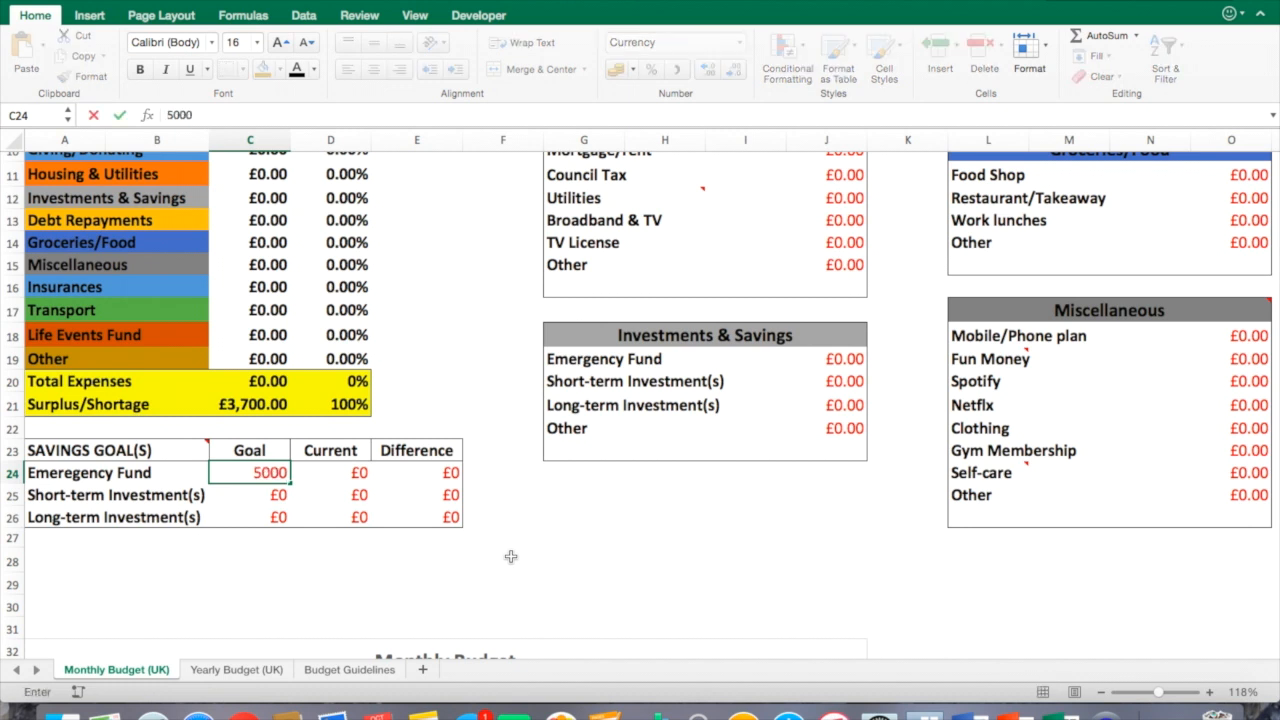
key("Tab")
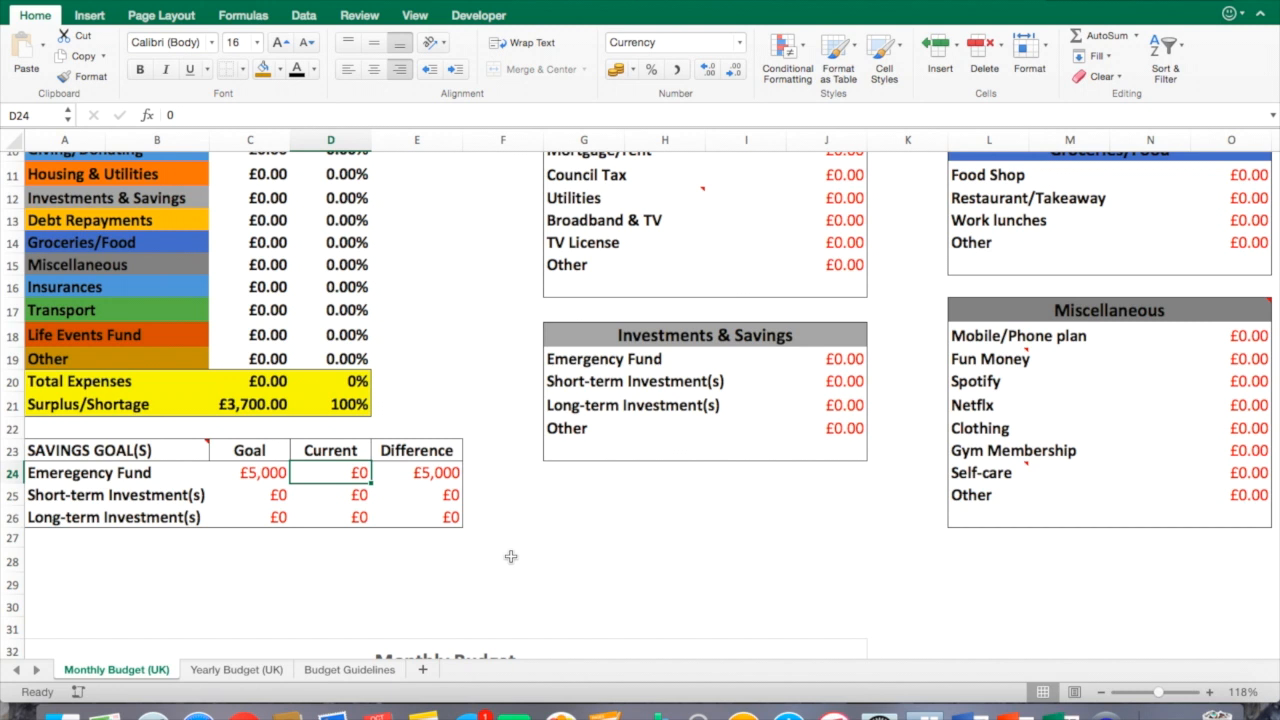
type("1500")
key("Tab")
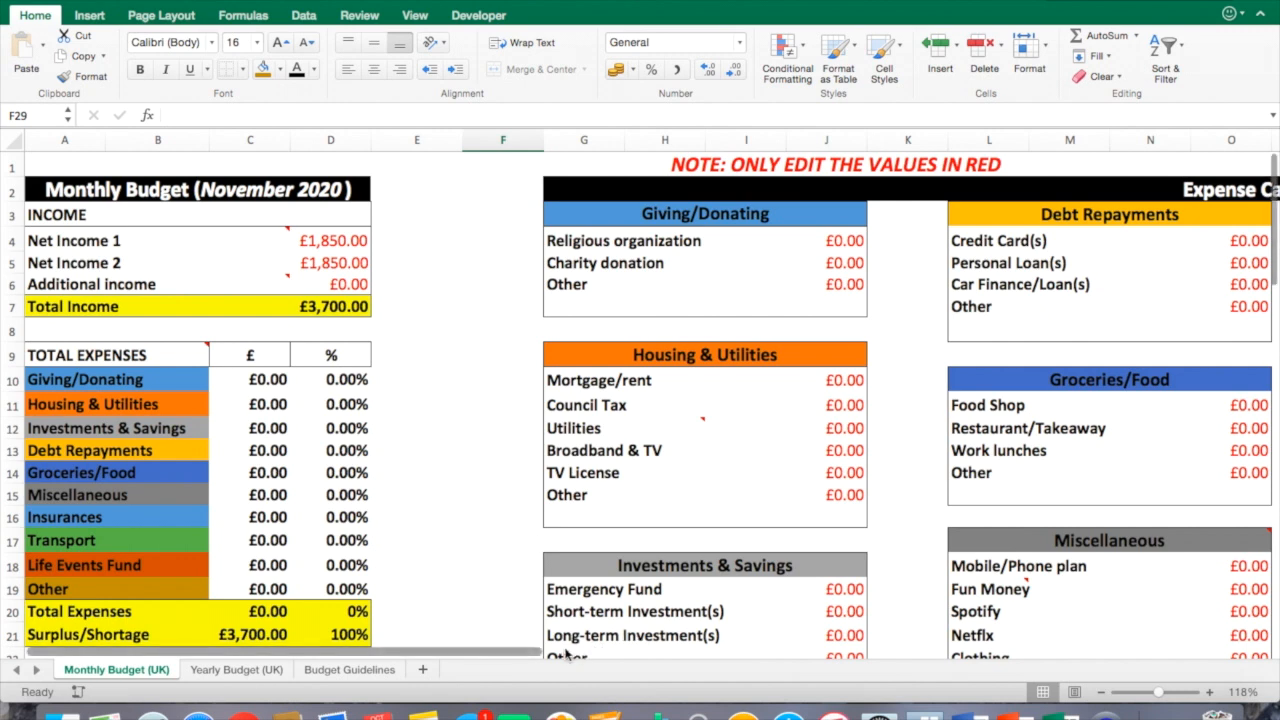
Enter 20 for Charity donation in the Giving/Donating category.
left_click_drag(529, 649, 545, 655)
left_click_drag(563, 656, 657, 645)
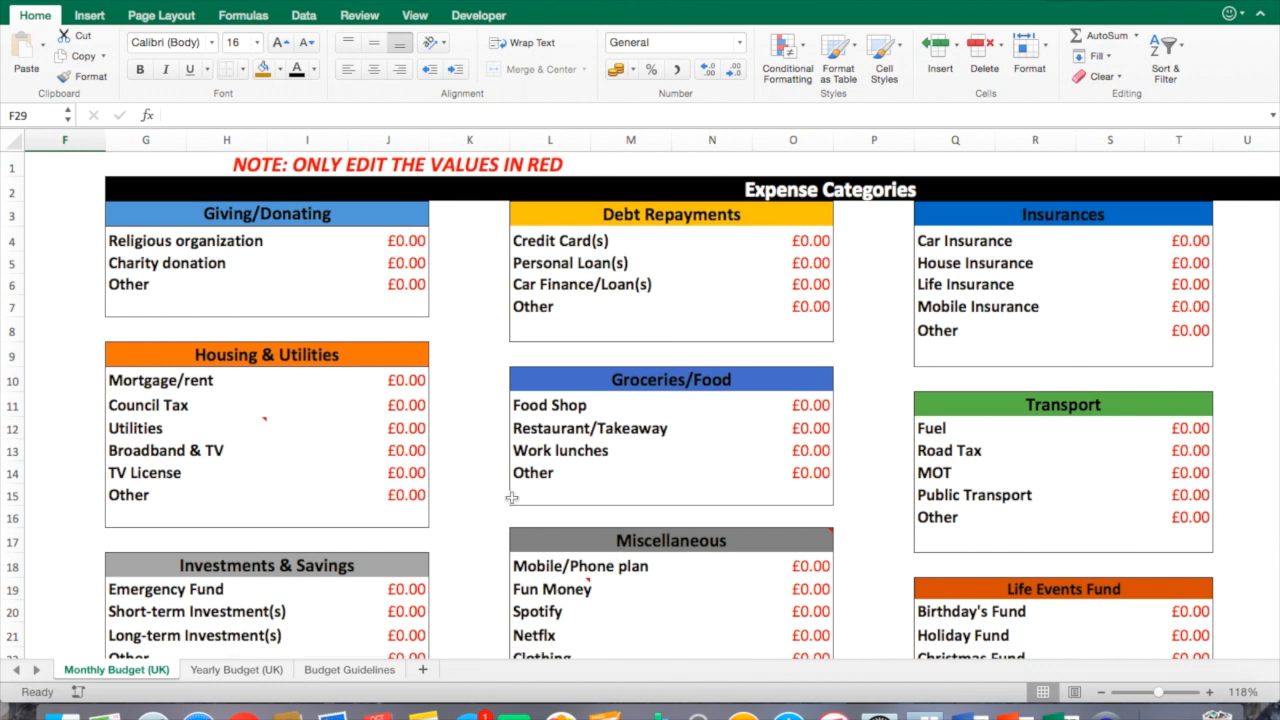
left_click(485, 521)
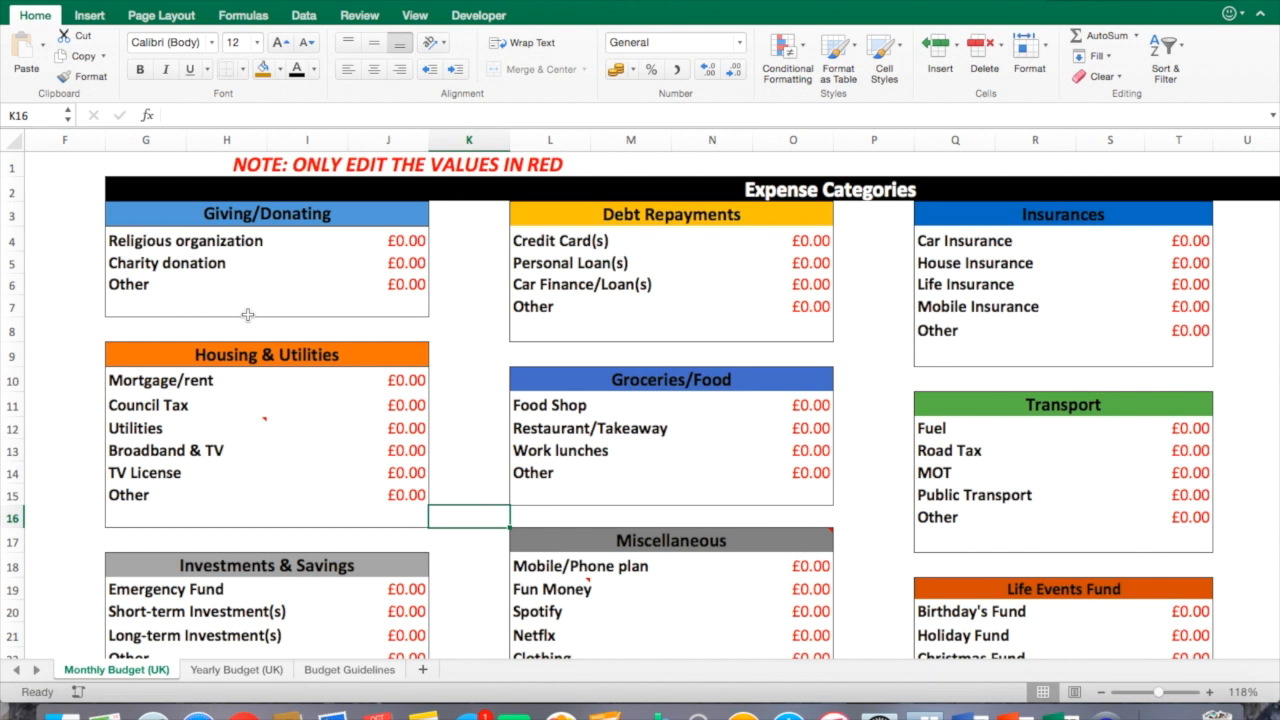
left_click(400, 266)
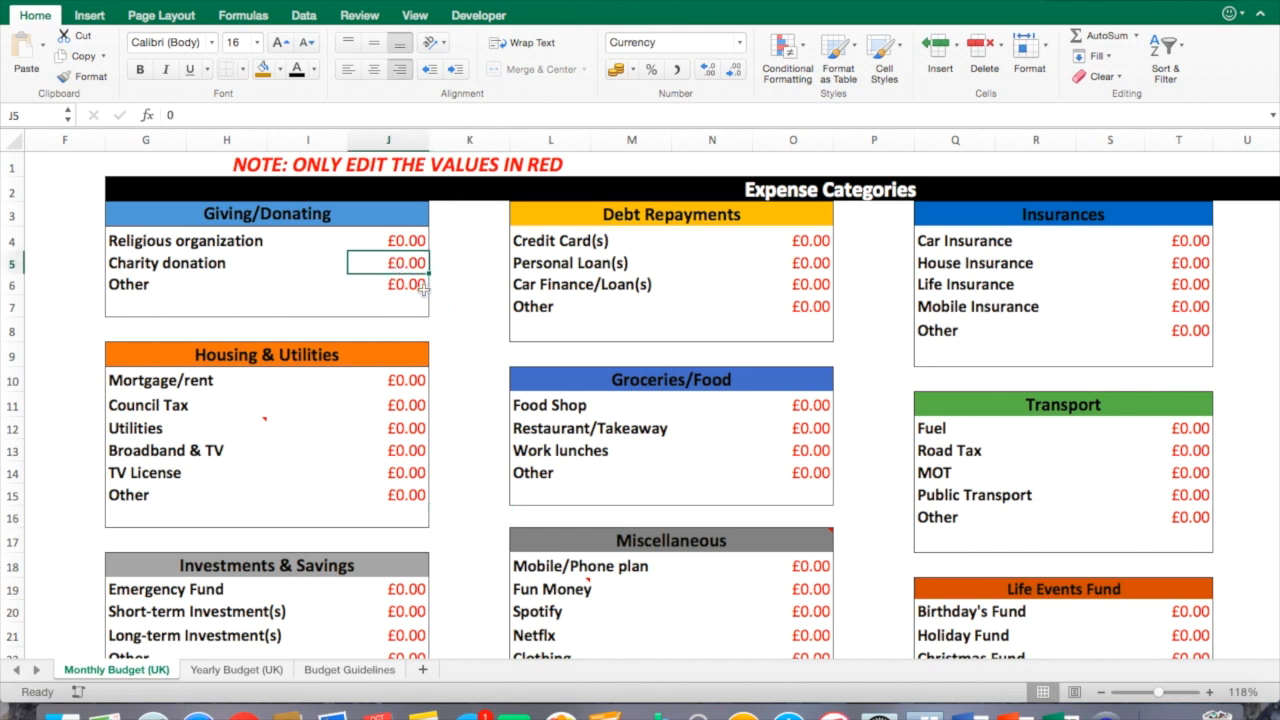
type("20")
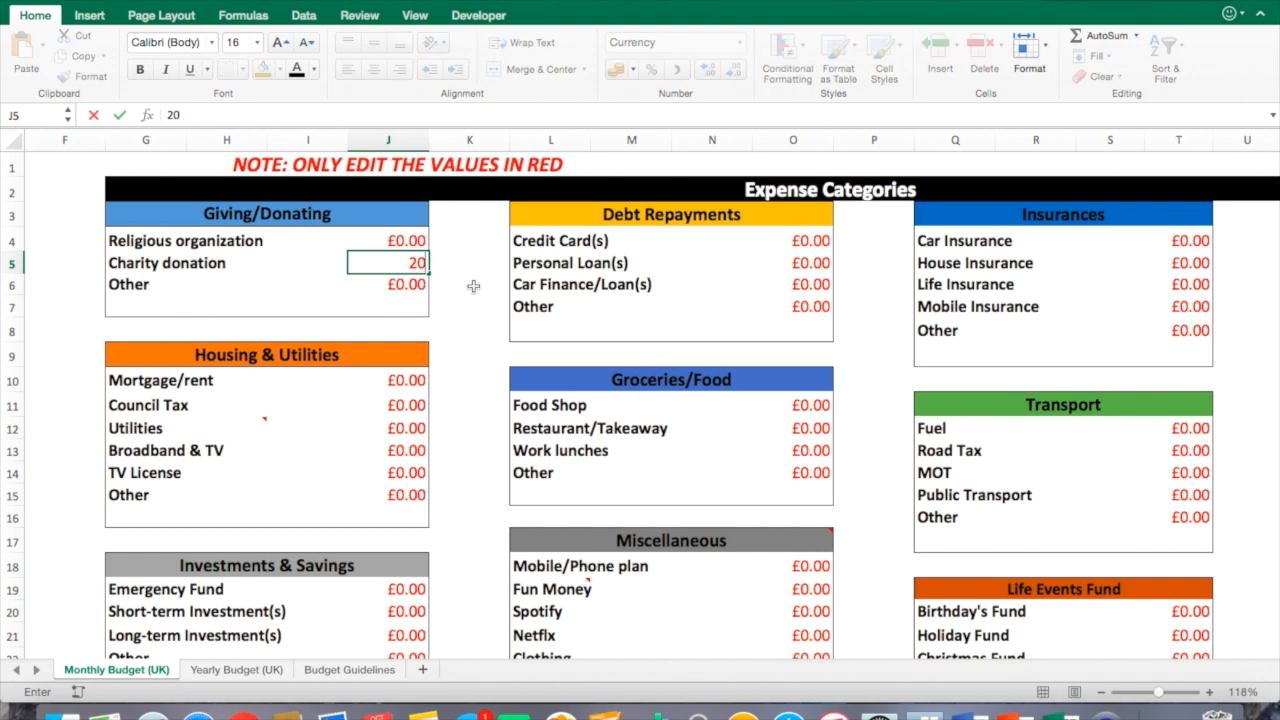
left_click(473, 286)
Inspect how the charity donation feeds the Giving/Donating total, its percentage and formula.
scroll(737, 652, "down", 1)
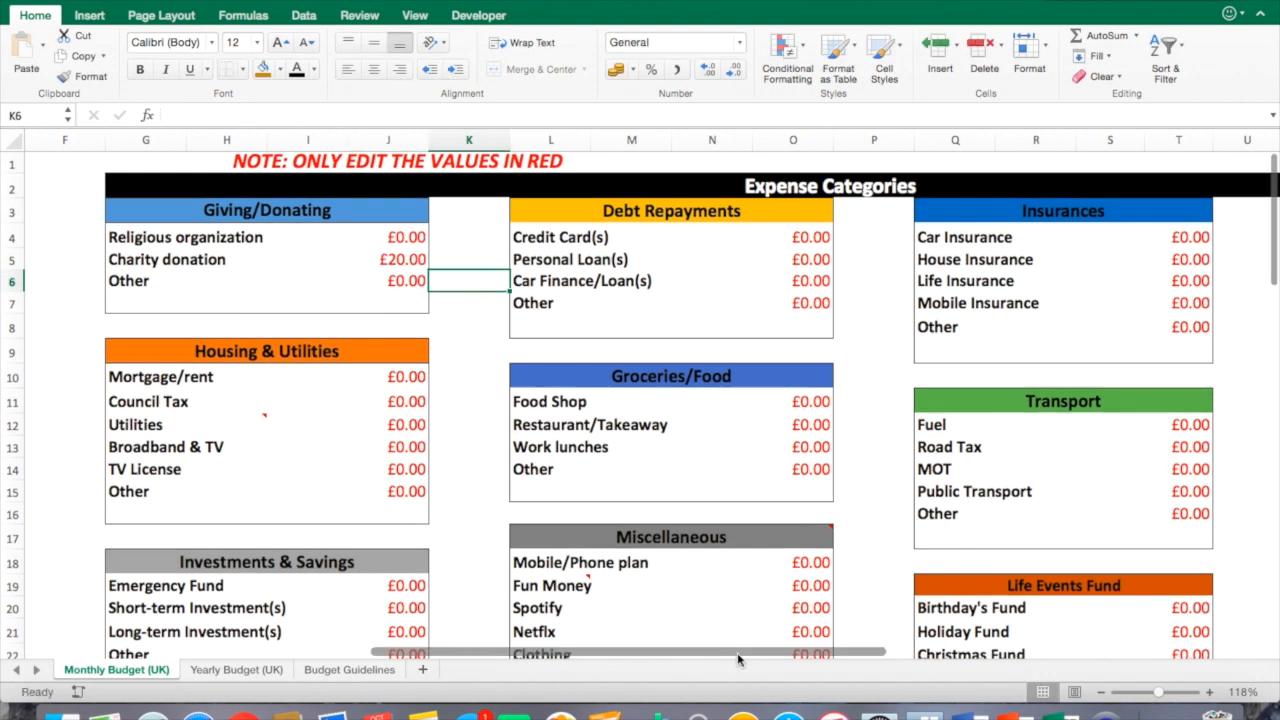
left_click_drag(737, 651, 420, 652)
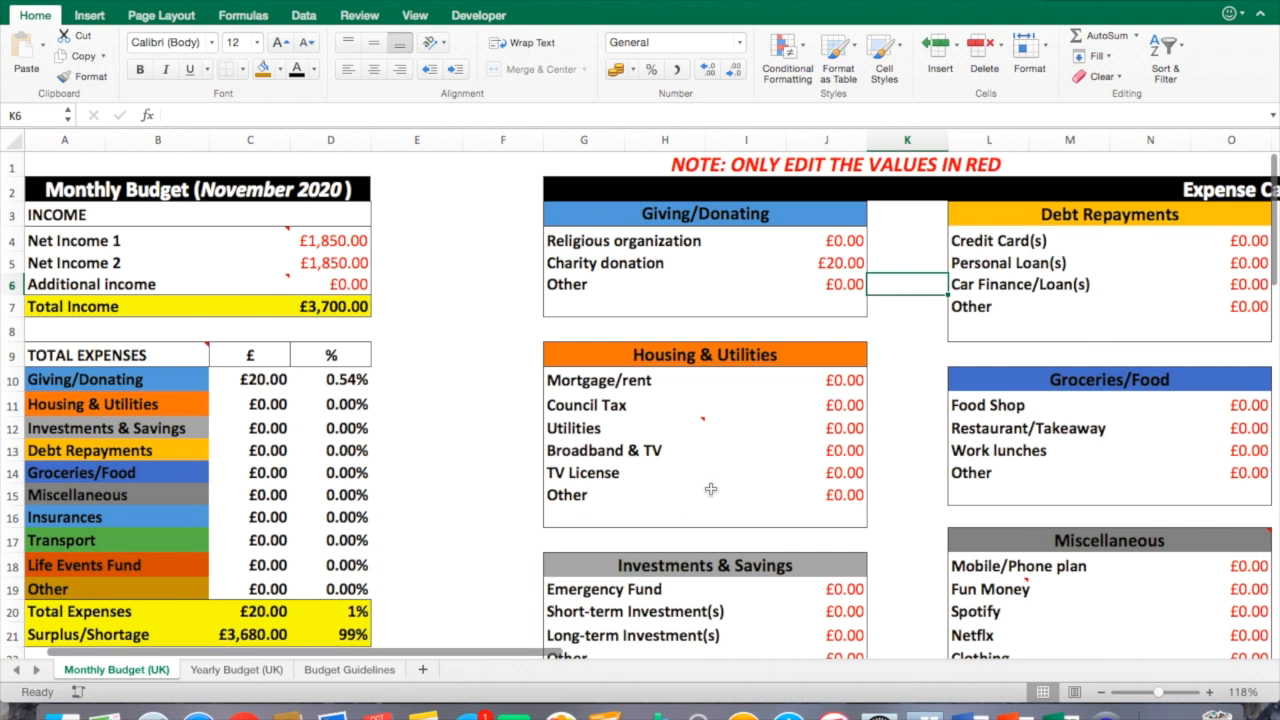
left_click(890, 330)
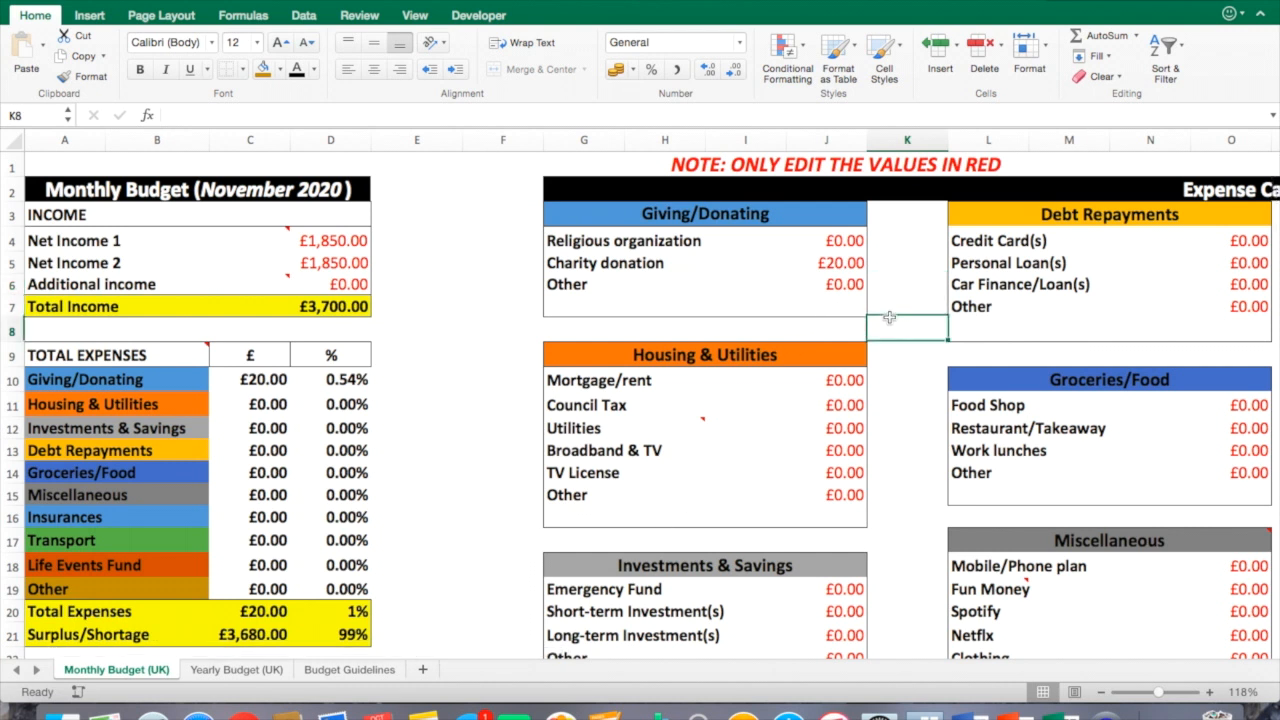
left_click(845, 267)
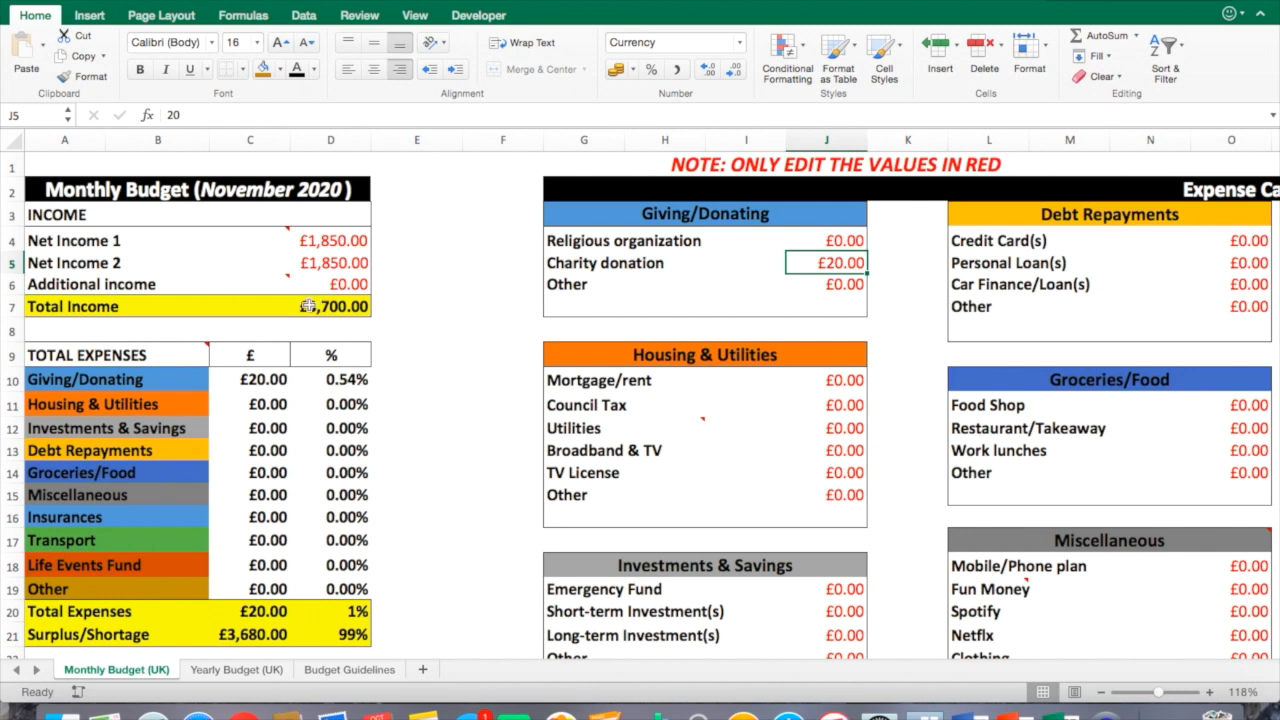
left_click(230, 383)
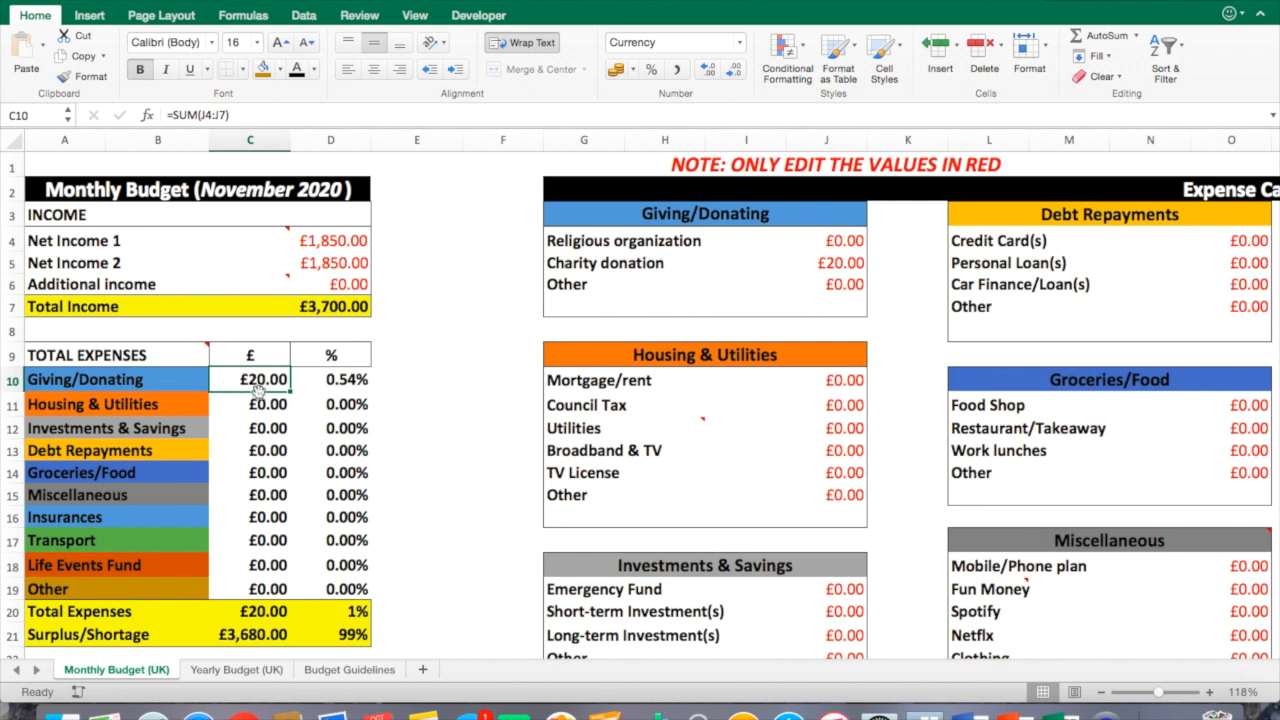
left_click(350, 305)
left_click(365, 383)
left_click(470, 400)
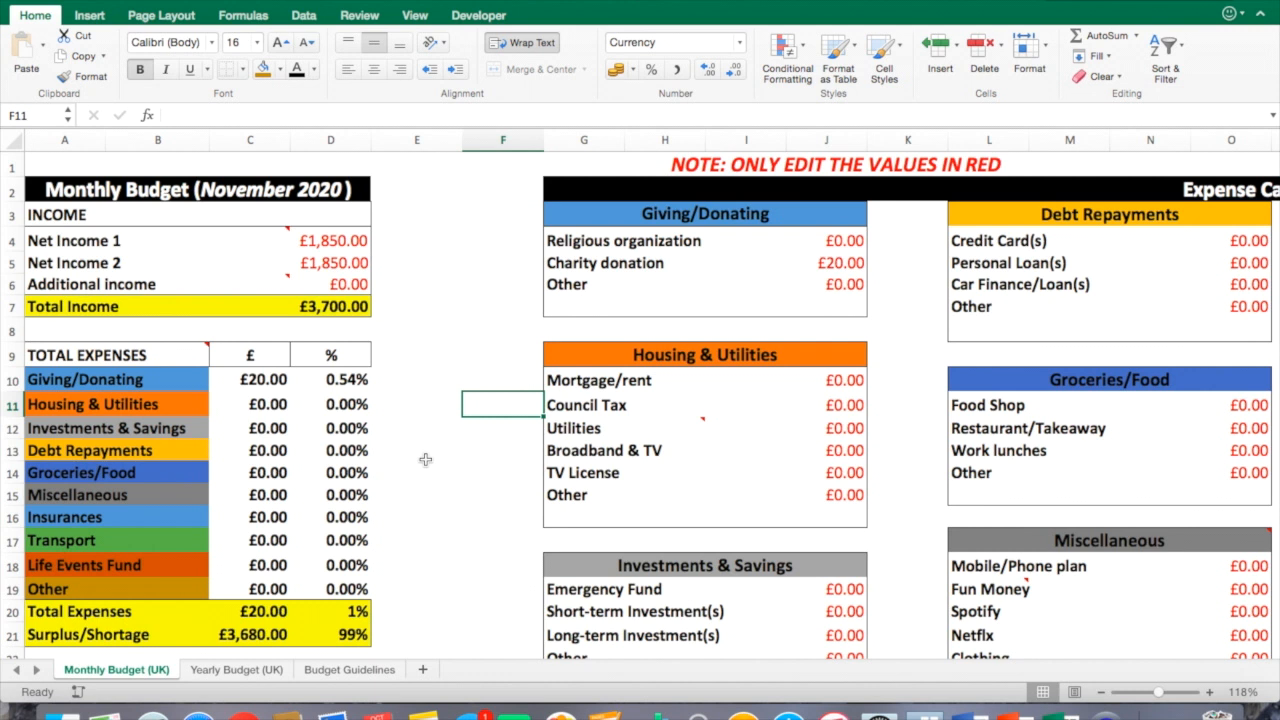
Change the Charity donation amount to 40.
left_click(845, 268)
type("40")
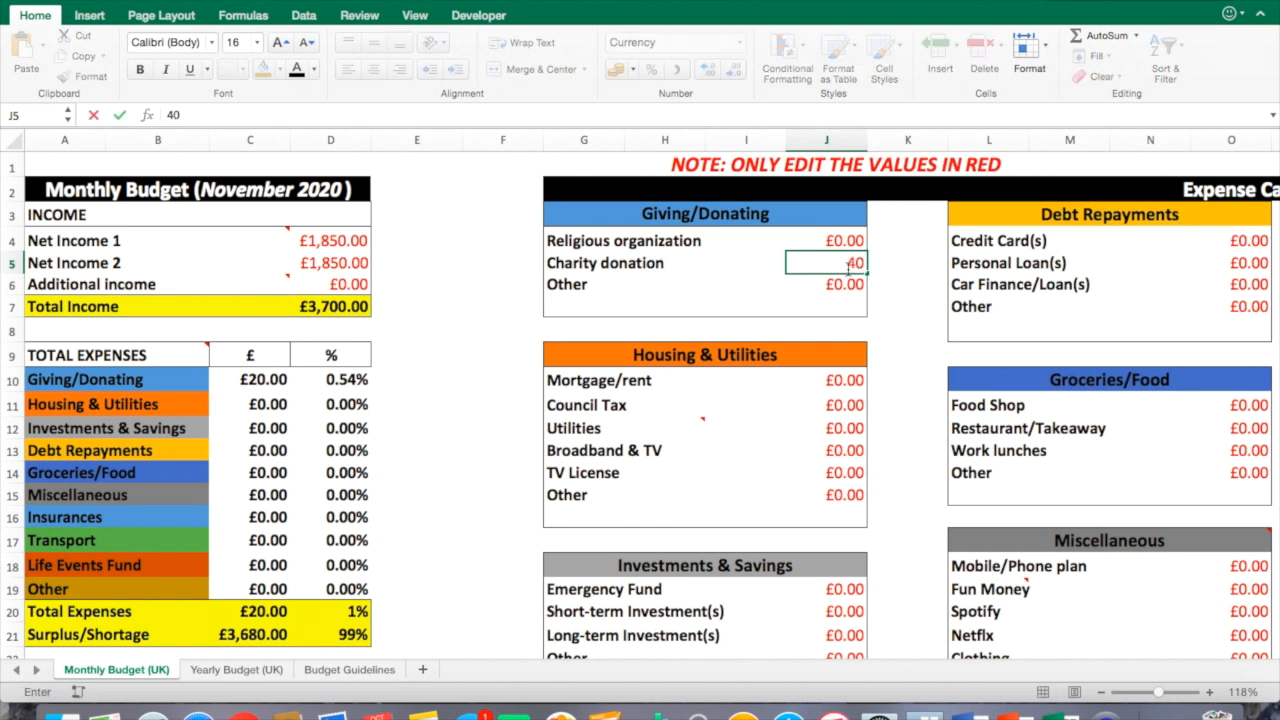
left_click(893, 287)
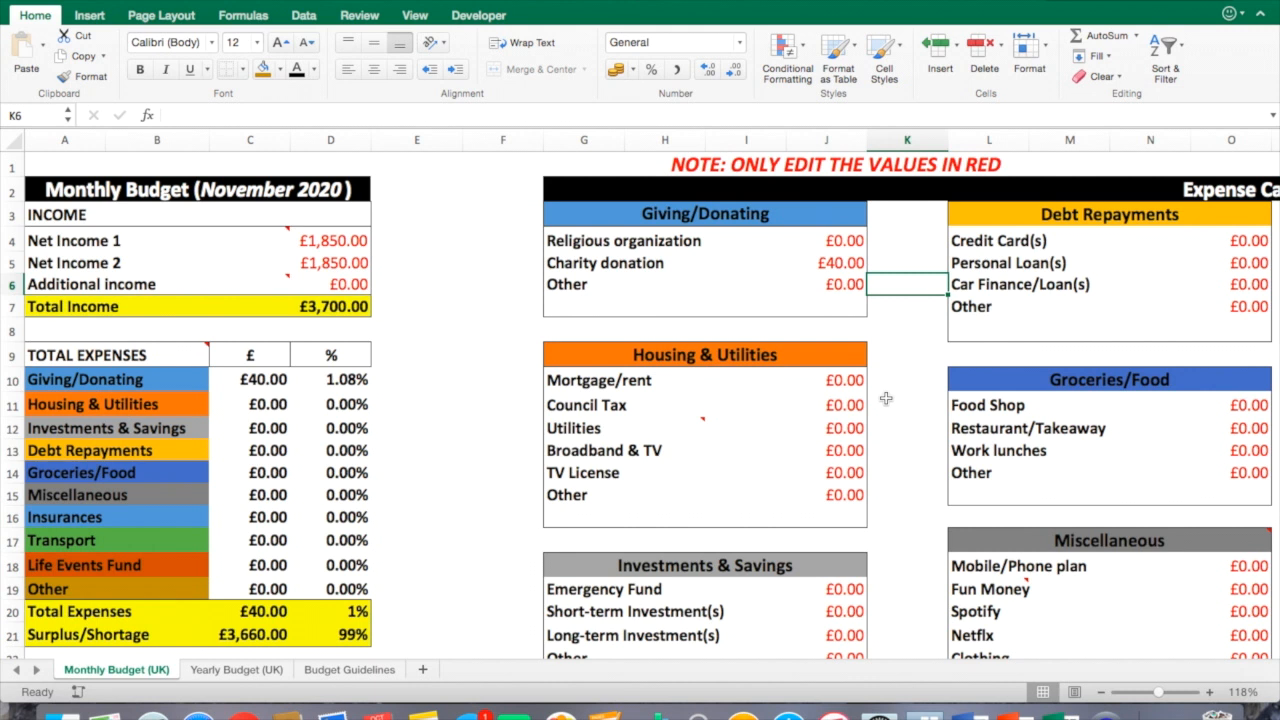
Enter 1000 for Mortgage/rent in the Housing & Utilities category.
key("Left")
key("Down")
key("Down")
key("Down")
key("Down")
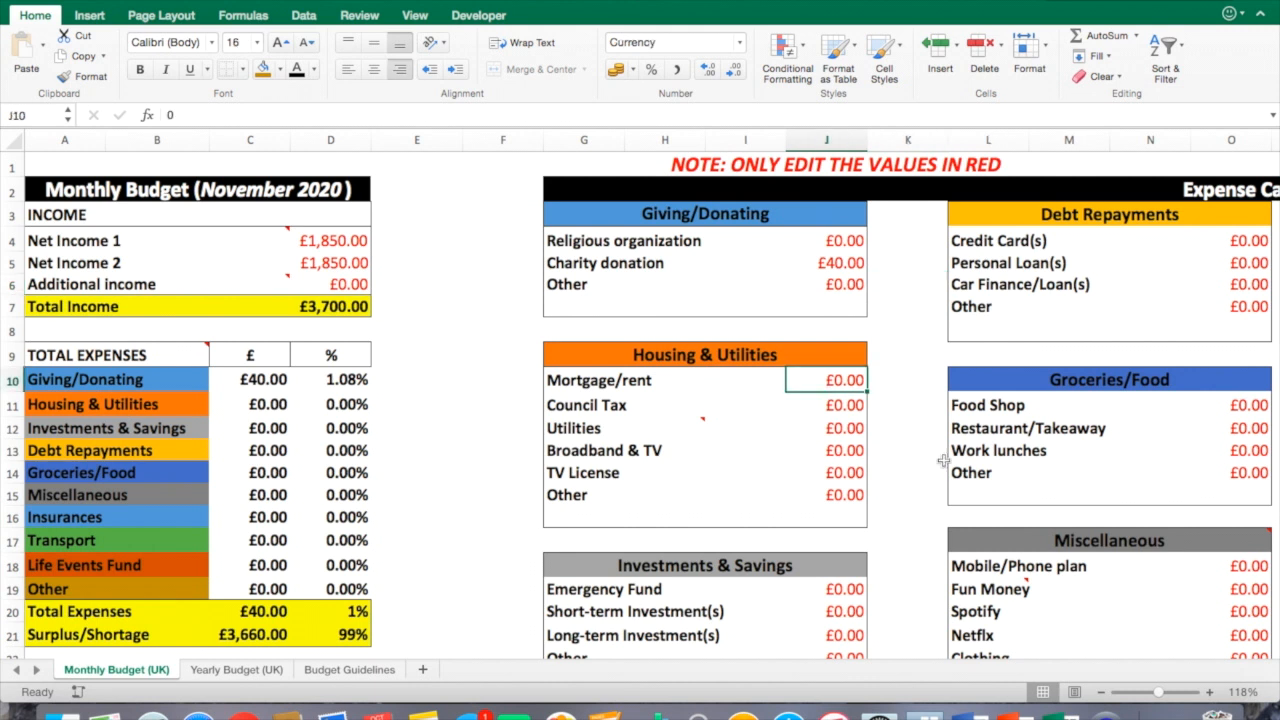
type("1000")
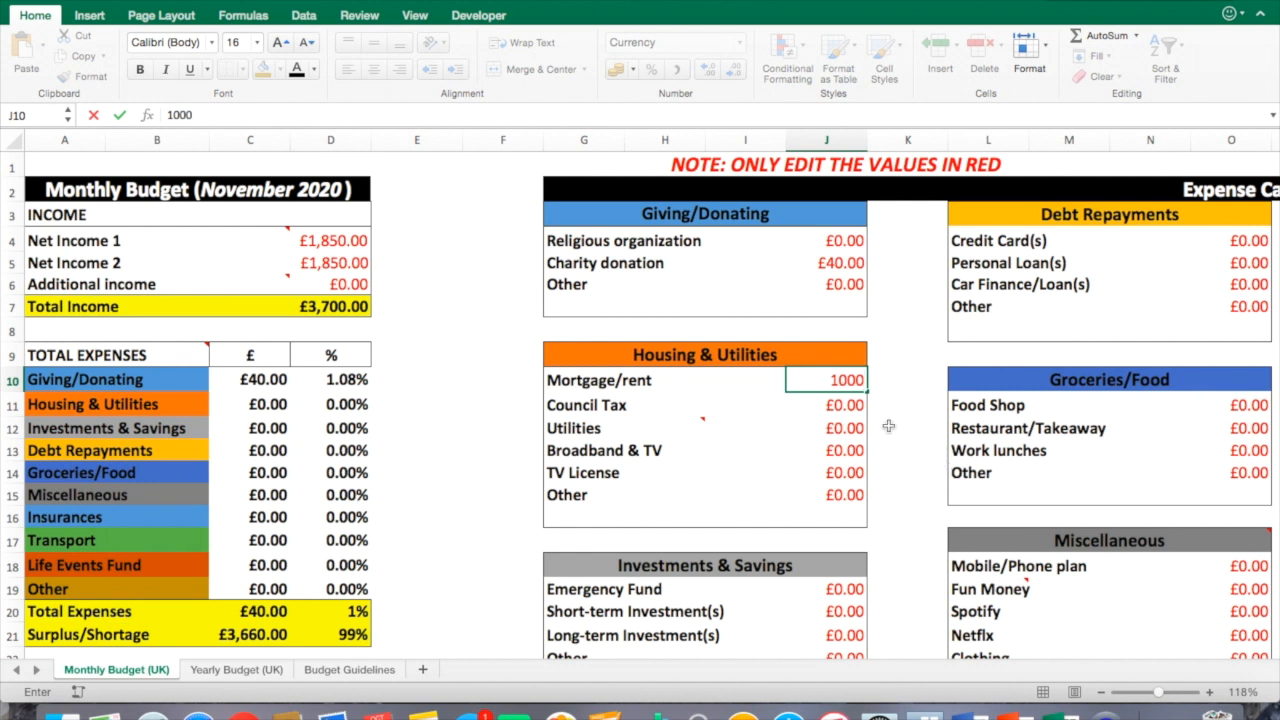
left_click(858, 410)
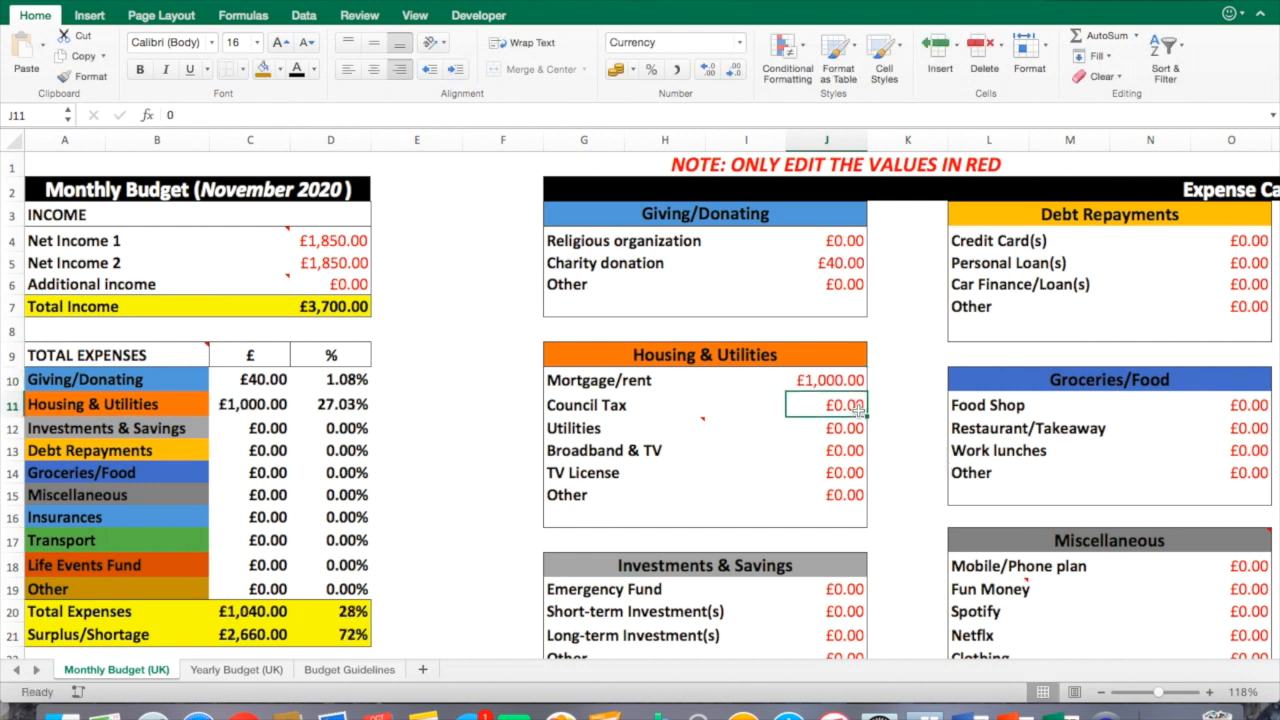
Enter 150 for Council Tax and 100 for Utilities in Housing & Utilities.
type("150")
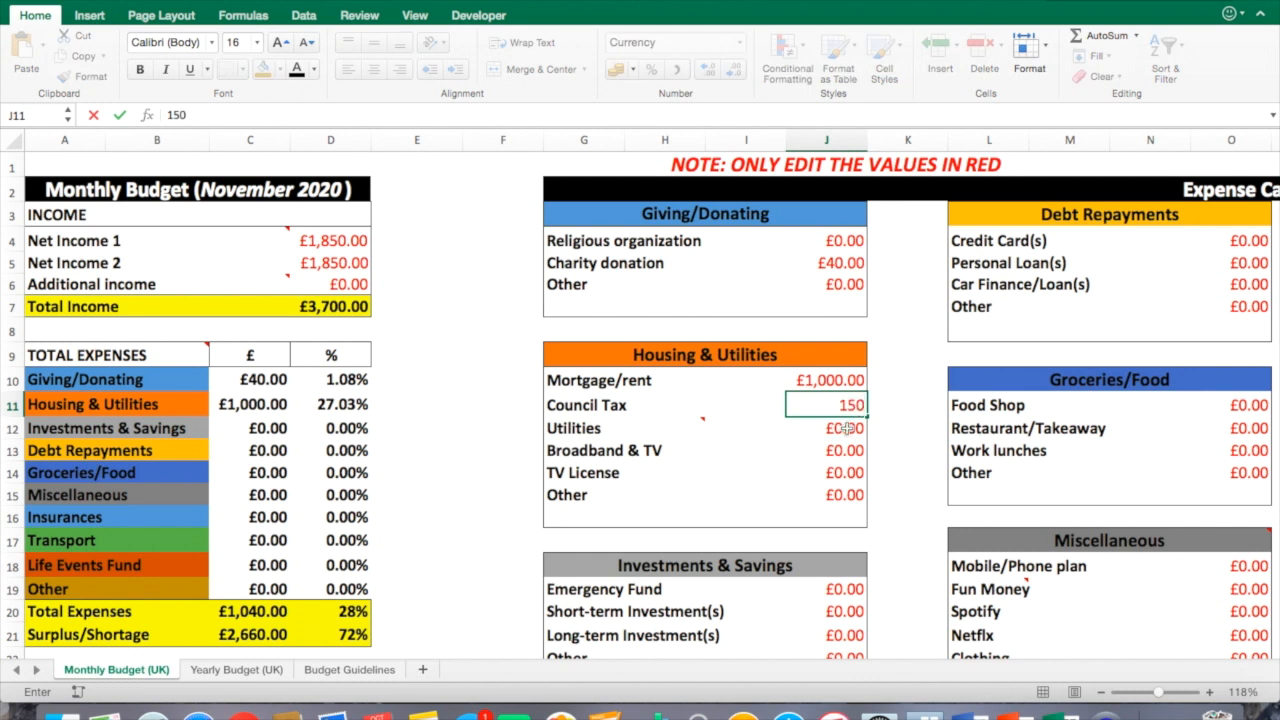
left_click(846, 428)
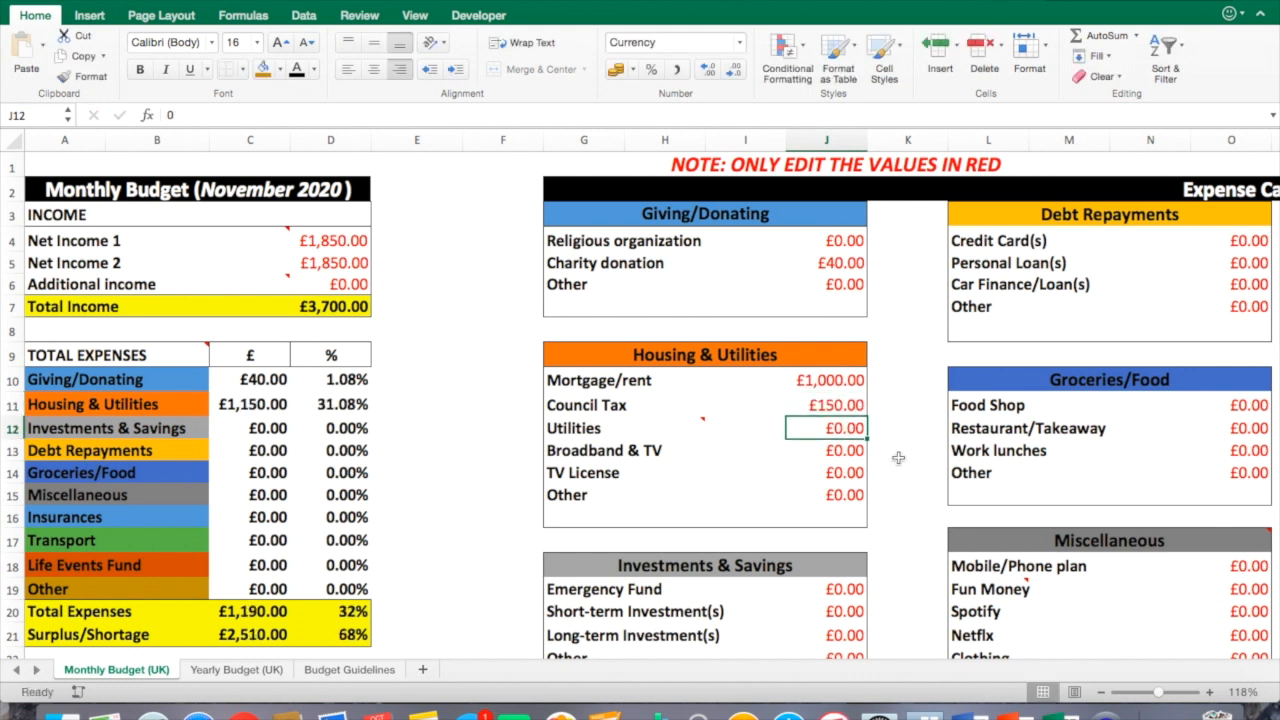
mouse_move(704, 423)
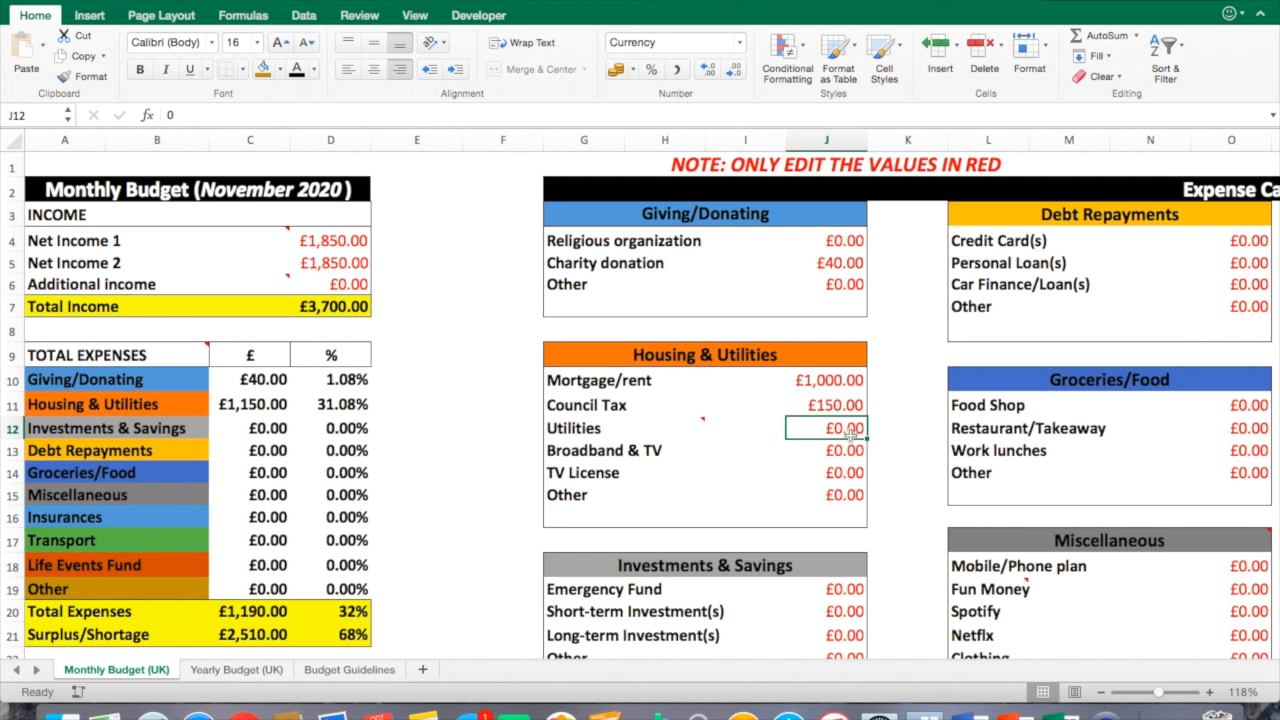
type("100")
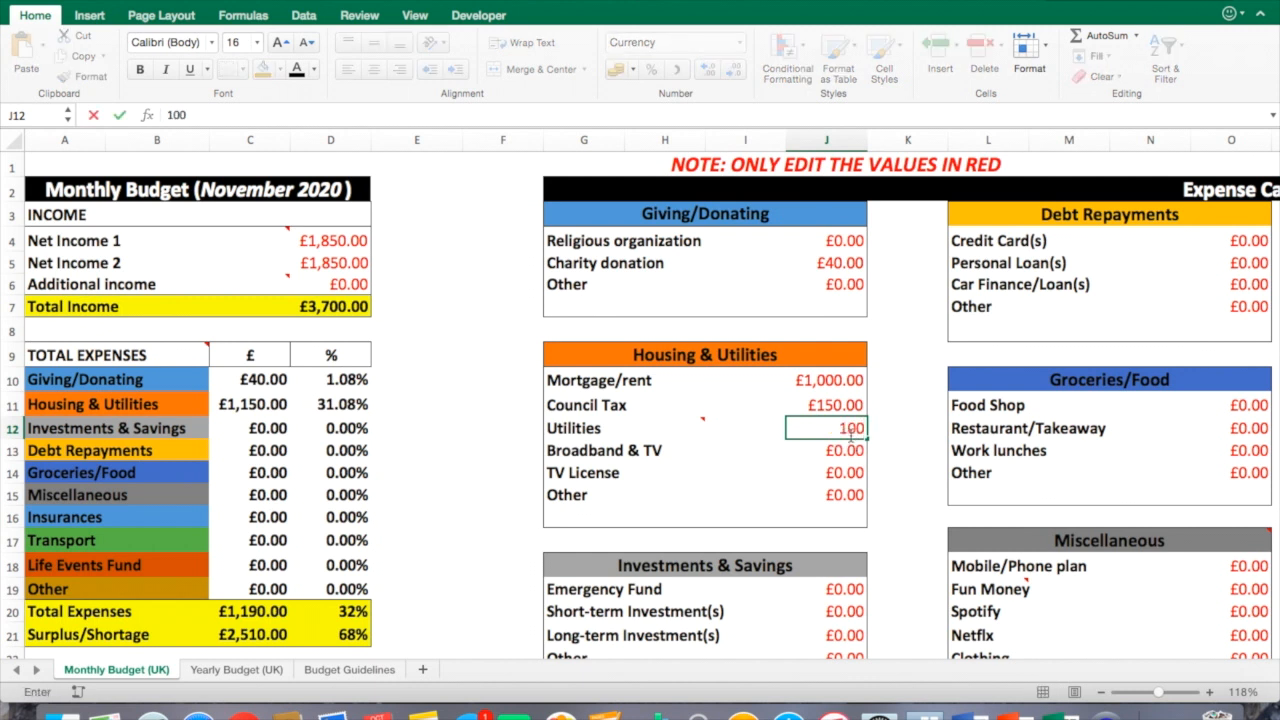
left_click(846, 452)
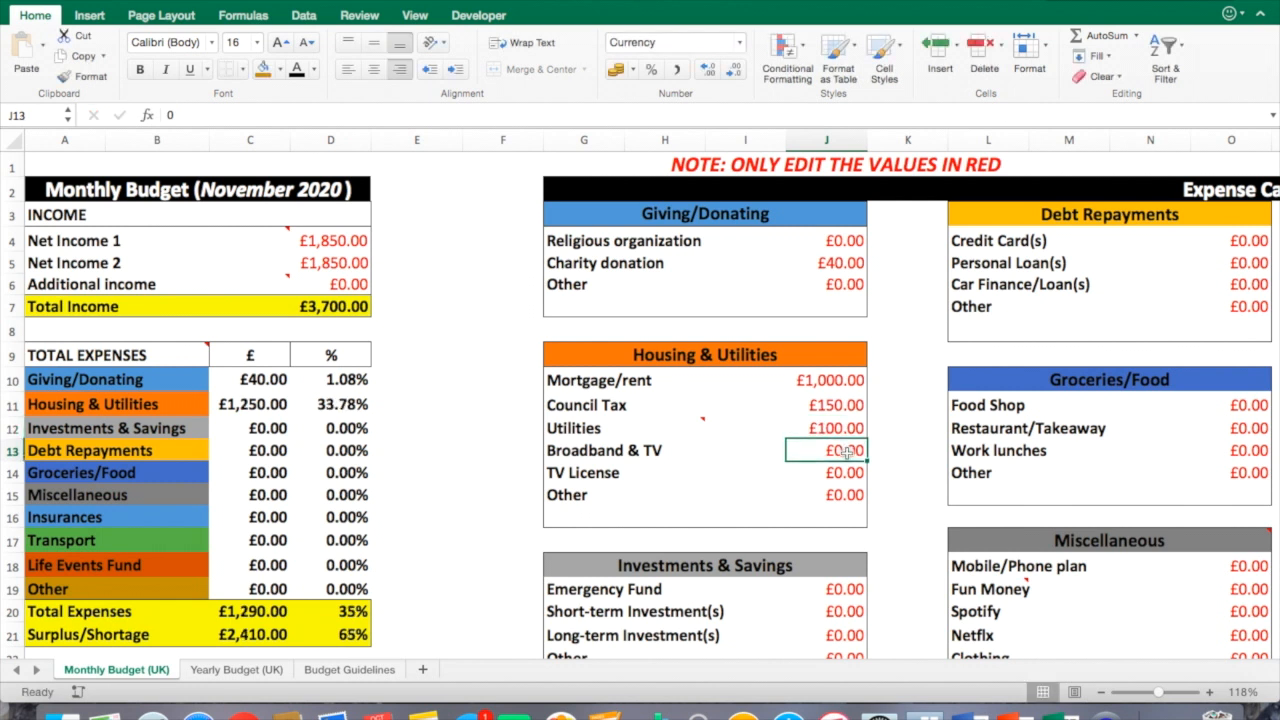
Enter 35 for Broadband & TV and 13 for TV License in Housing & Utilities.
type("35")
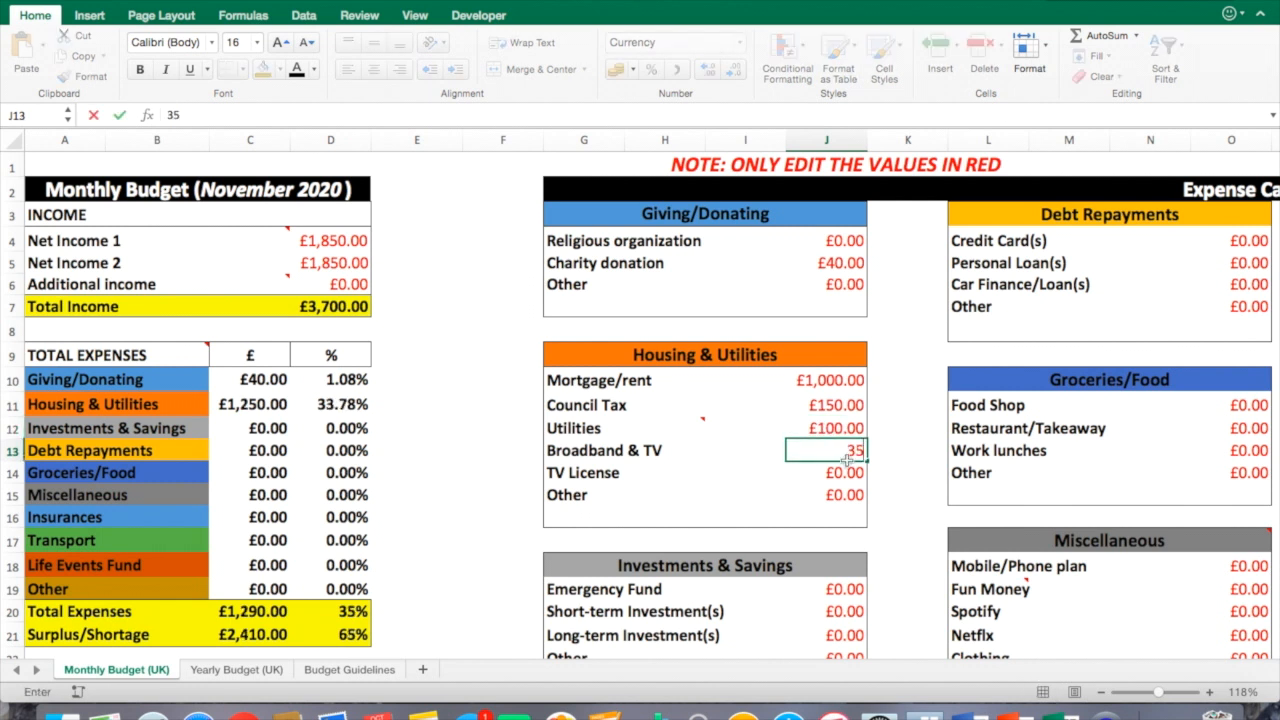
left_click(846, 470)
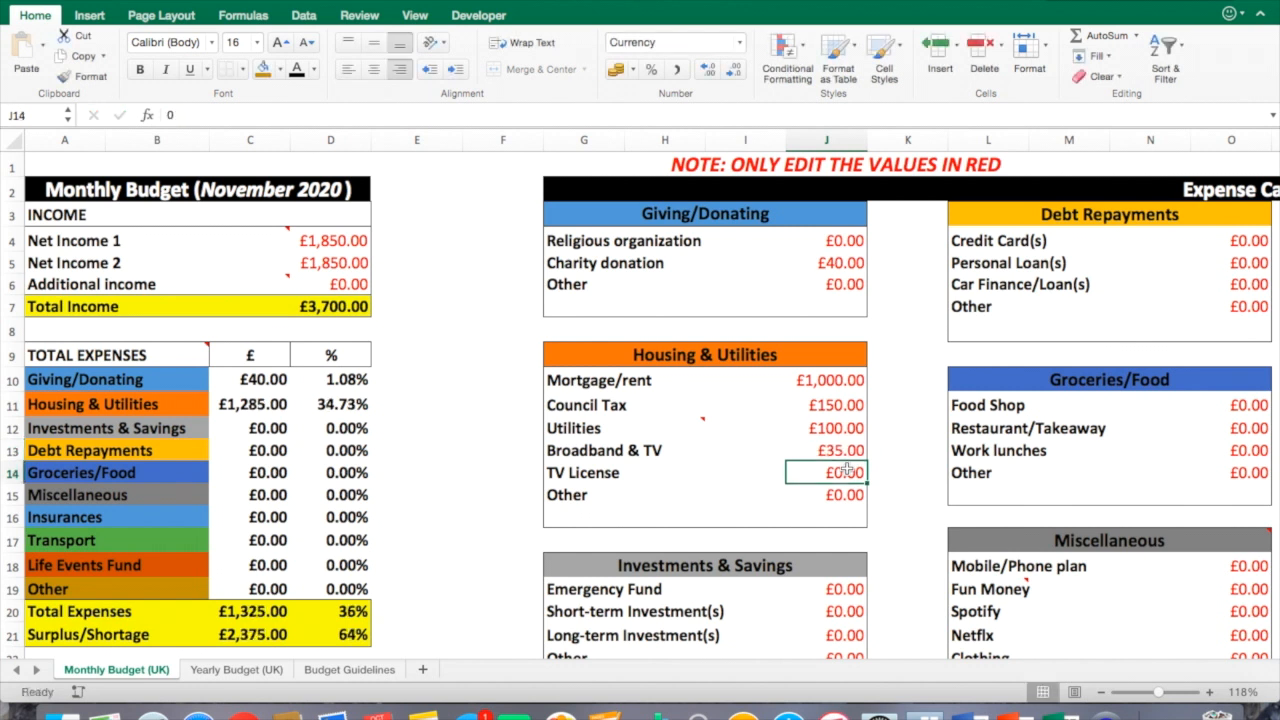
type("13")
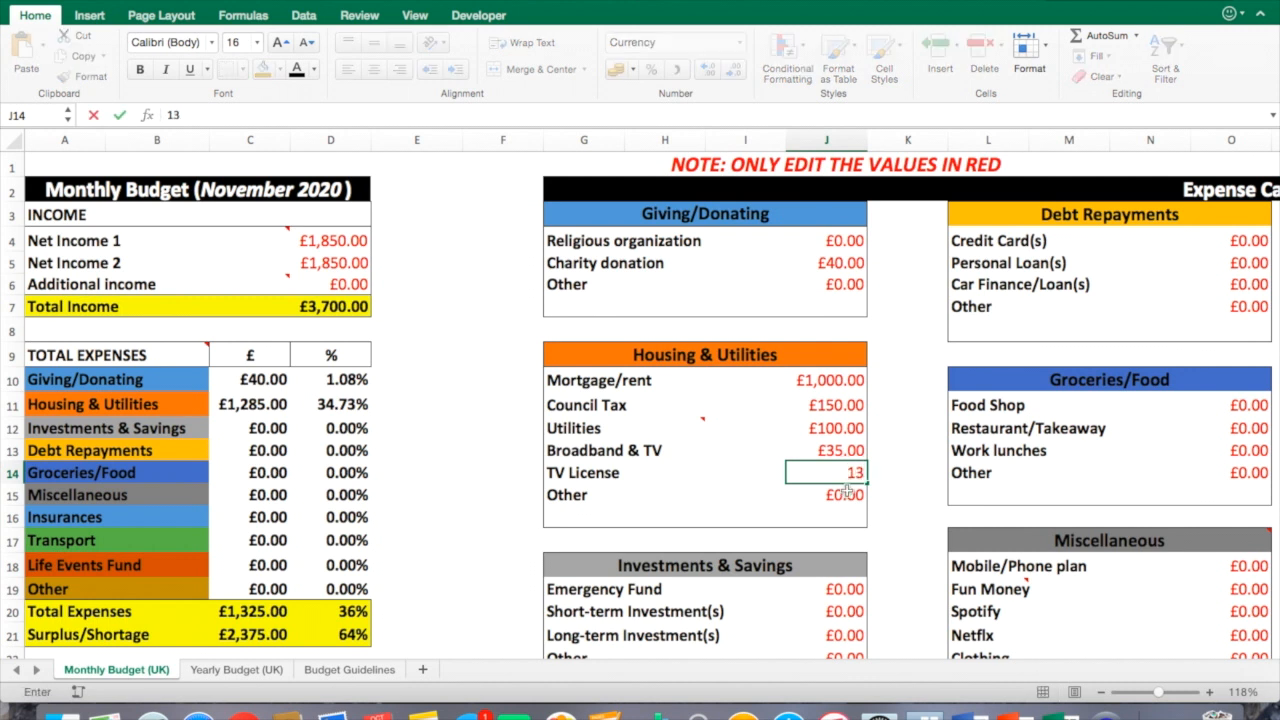
left_click(849, 492)
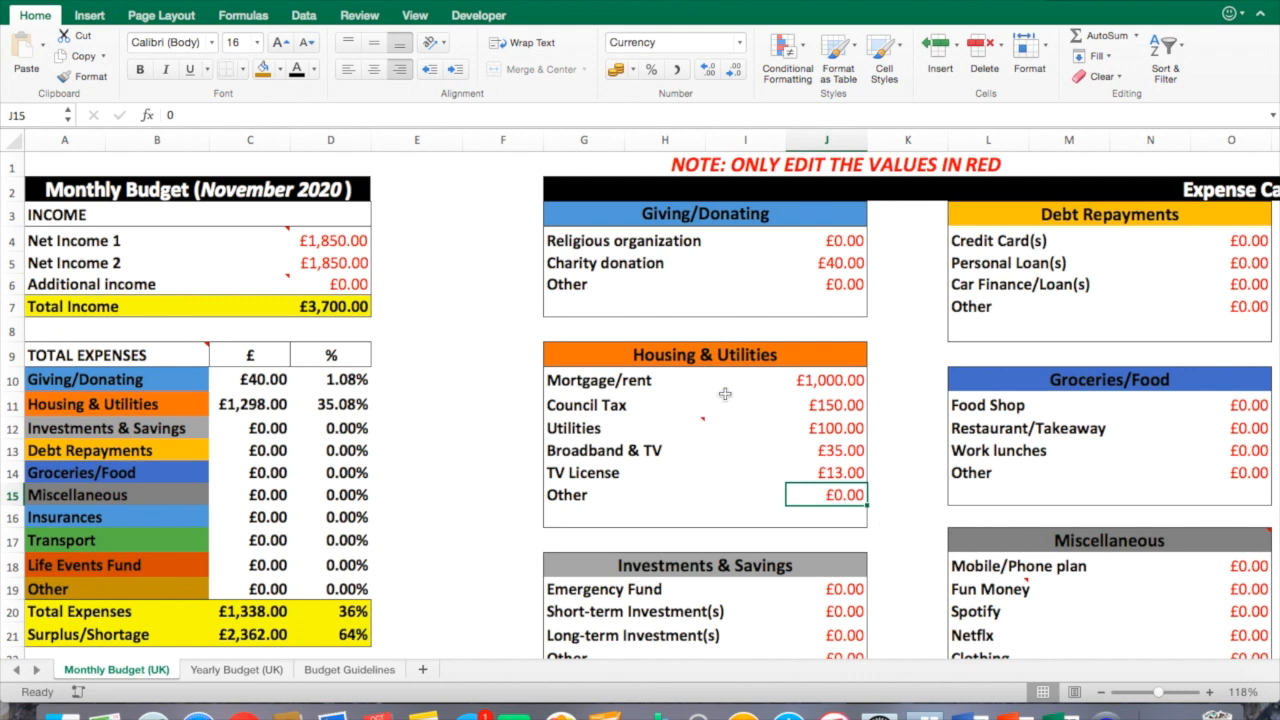
Inspect the Housing & Utilities total in the expenses summary and its percentage formula.
left_click(270, 403)
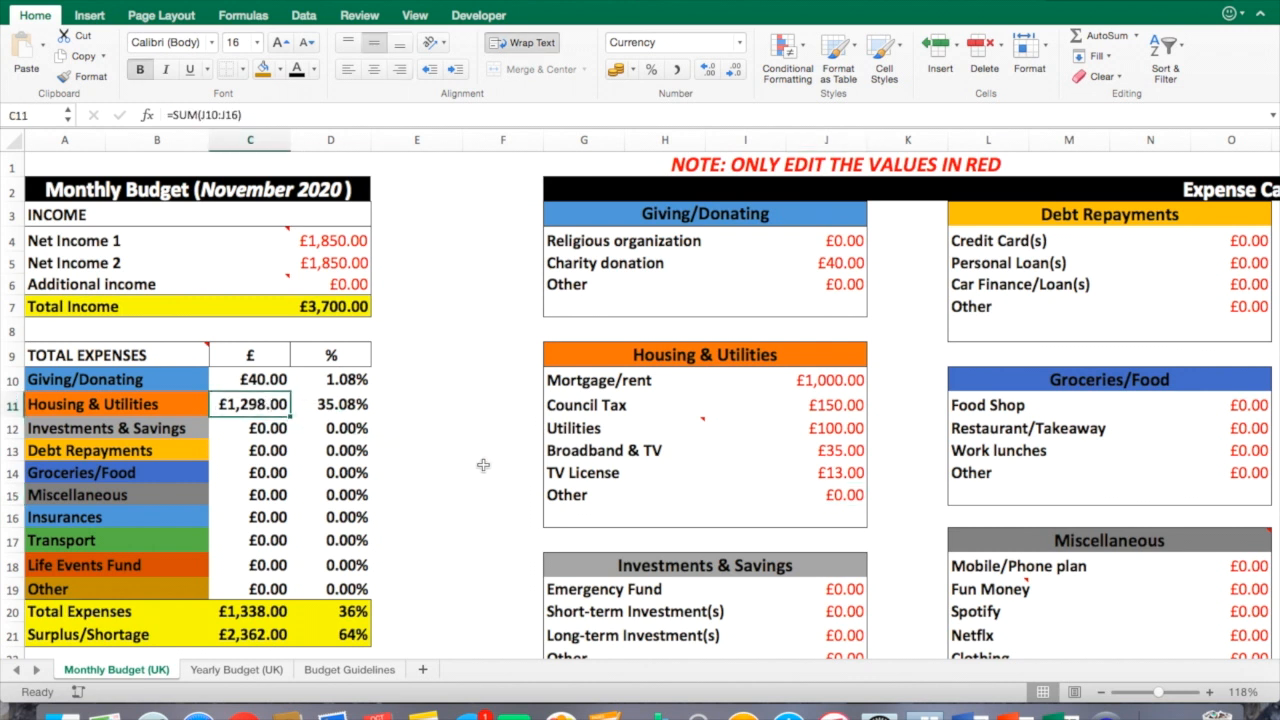
left_click(362, 409)
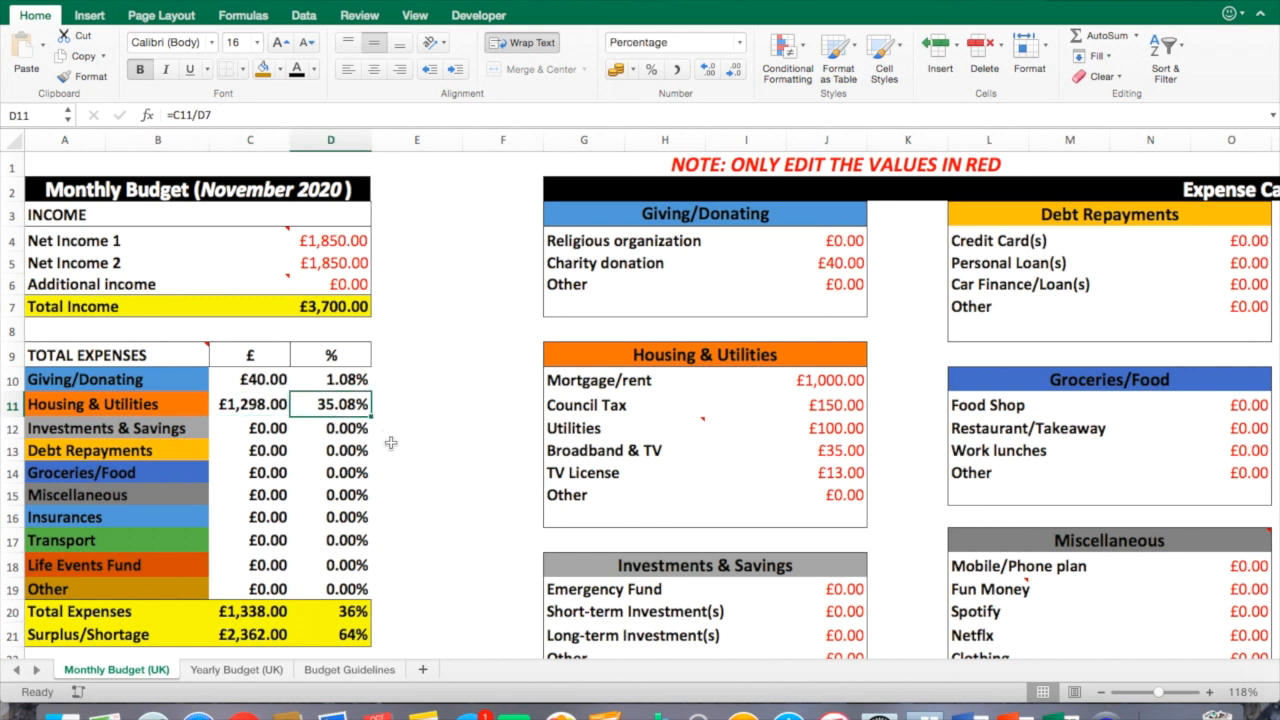
left_click(440, 452)
Enter 100 for Emergency Fund in the Investments & Savings category.
scroll(570, 487, "down", 5)
left_click(570, 487)
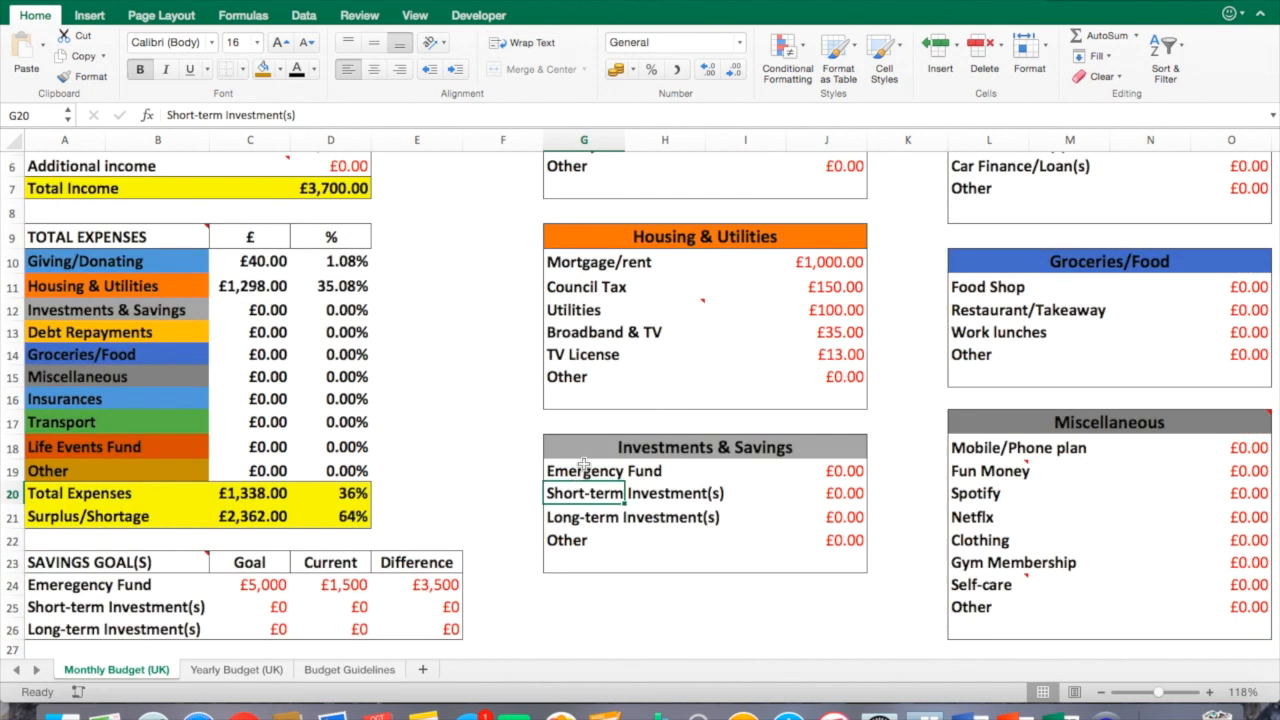
left_click(600, 453)
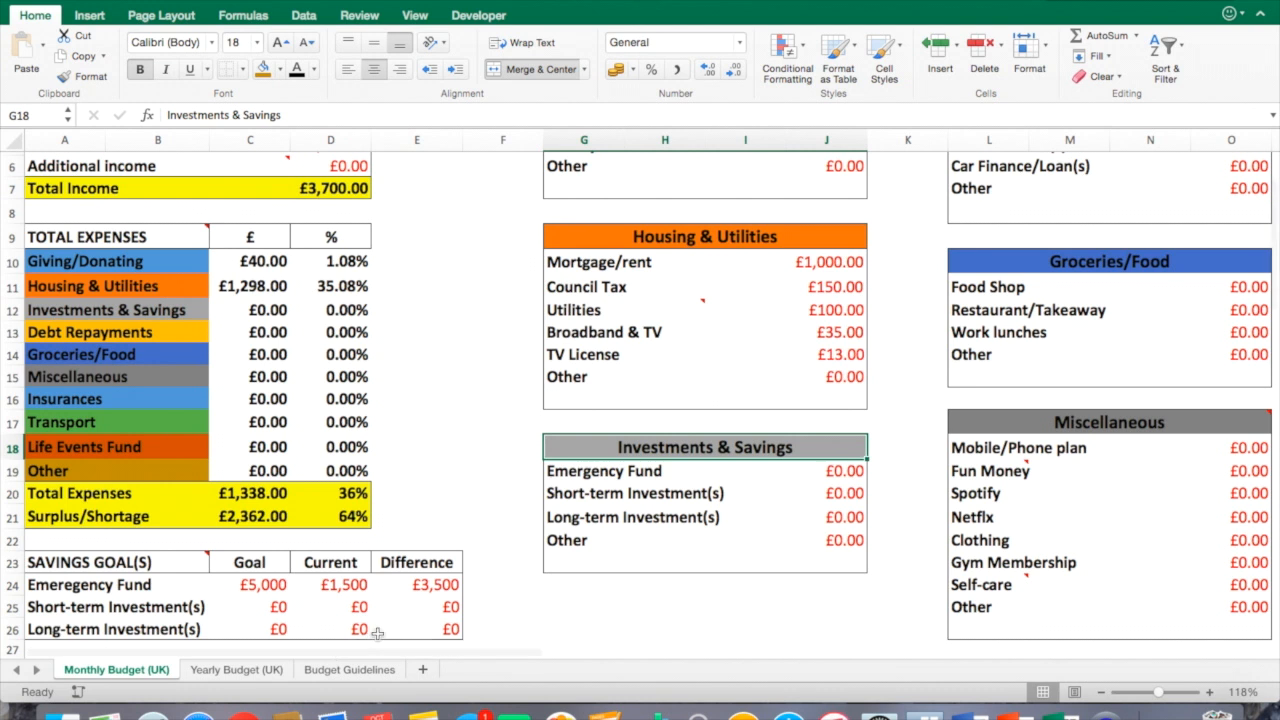
left_click(852, 472)
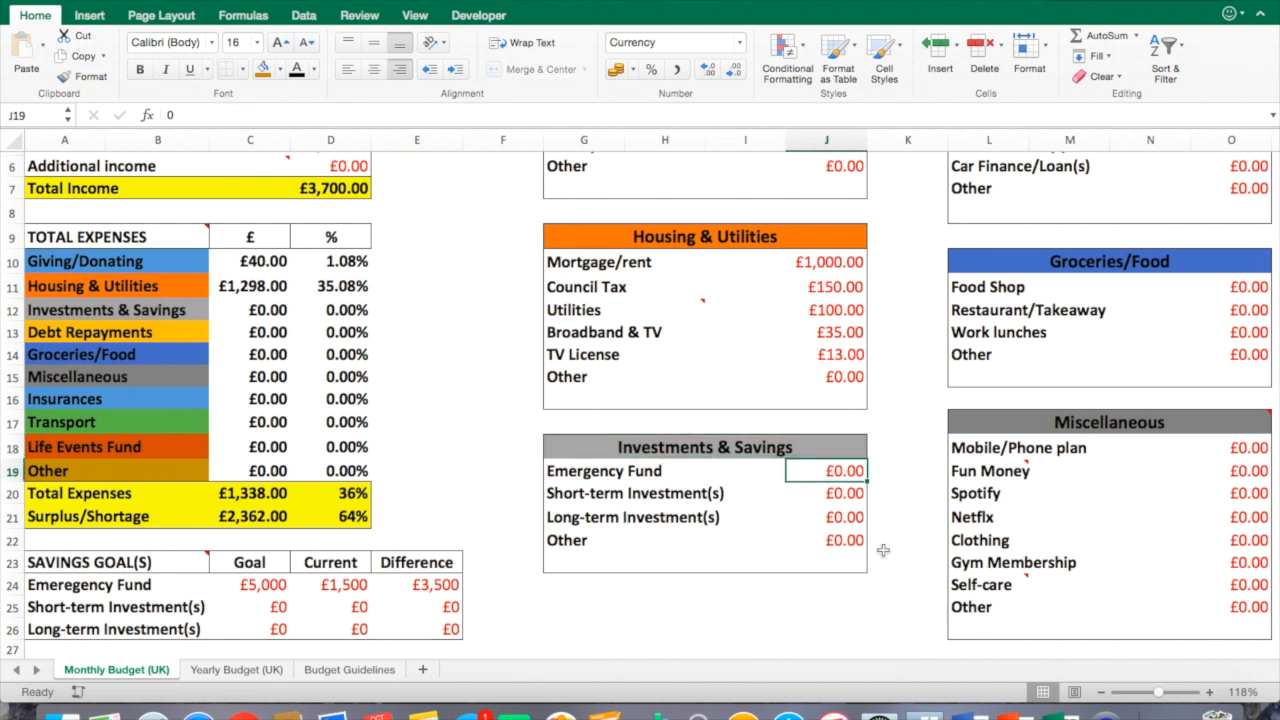
type("100")
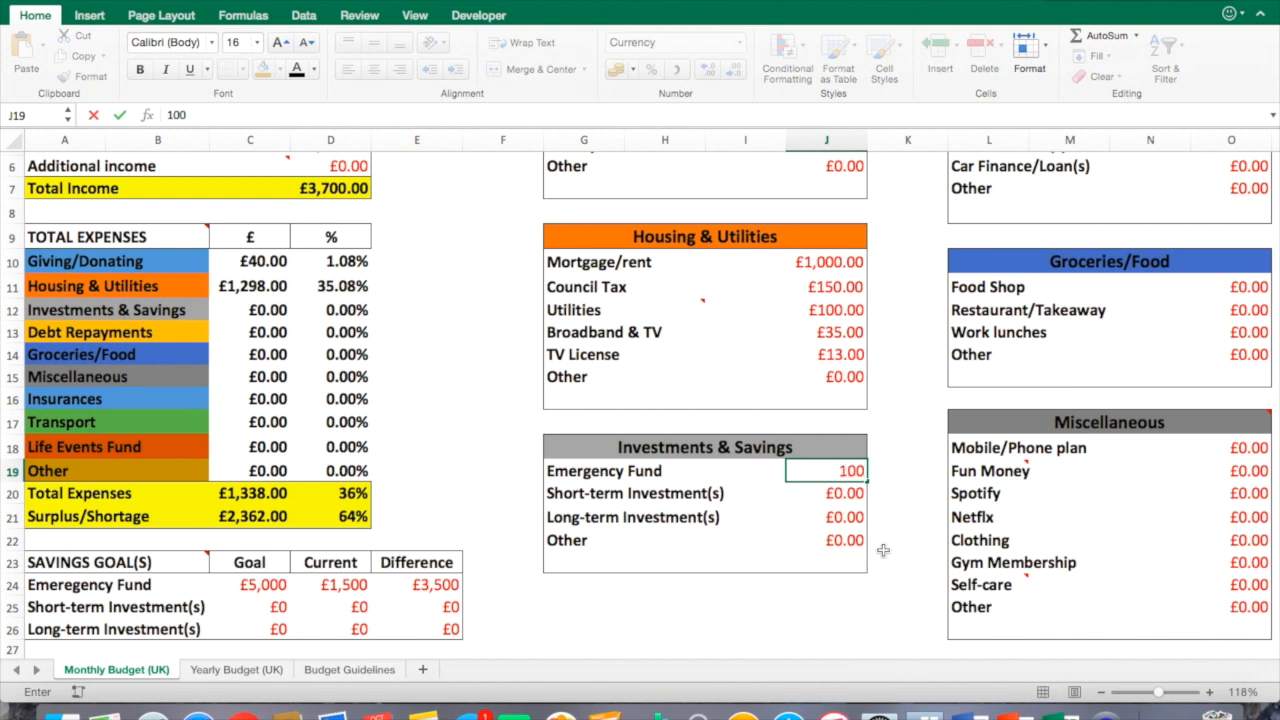
left_click(883, 549)
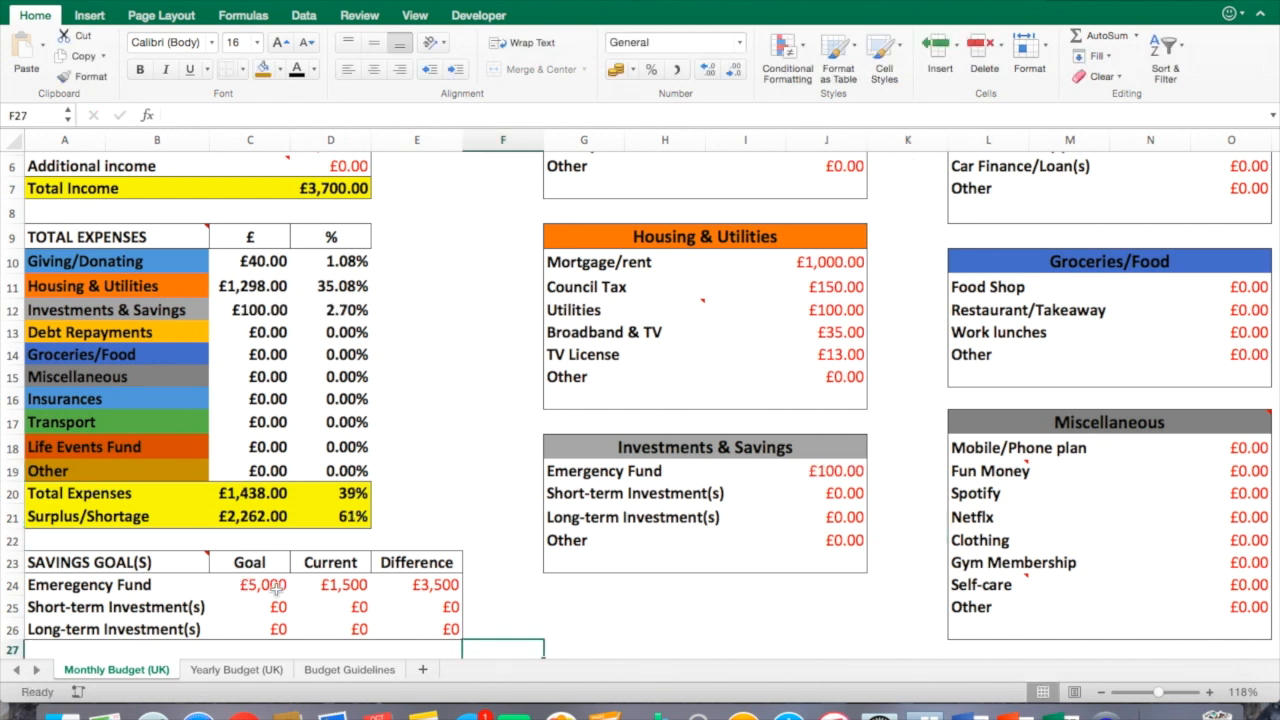
Inspect the savings goals table and the Investments & Savings total with its percentage formula.
left_click_drag(148, 568, 440, 630)
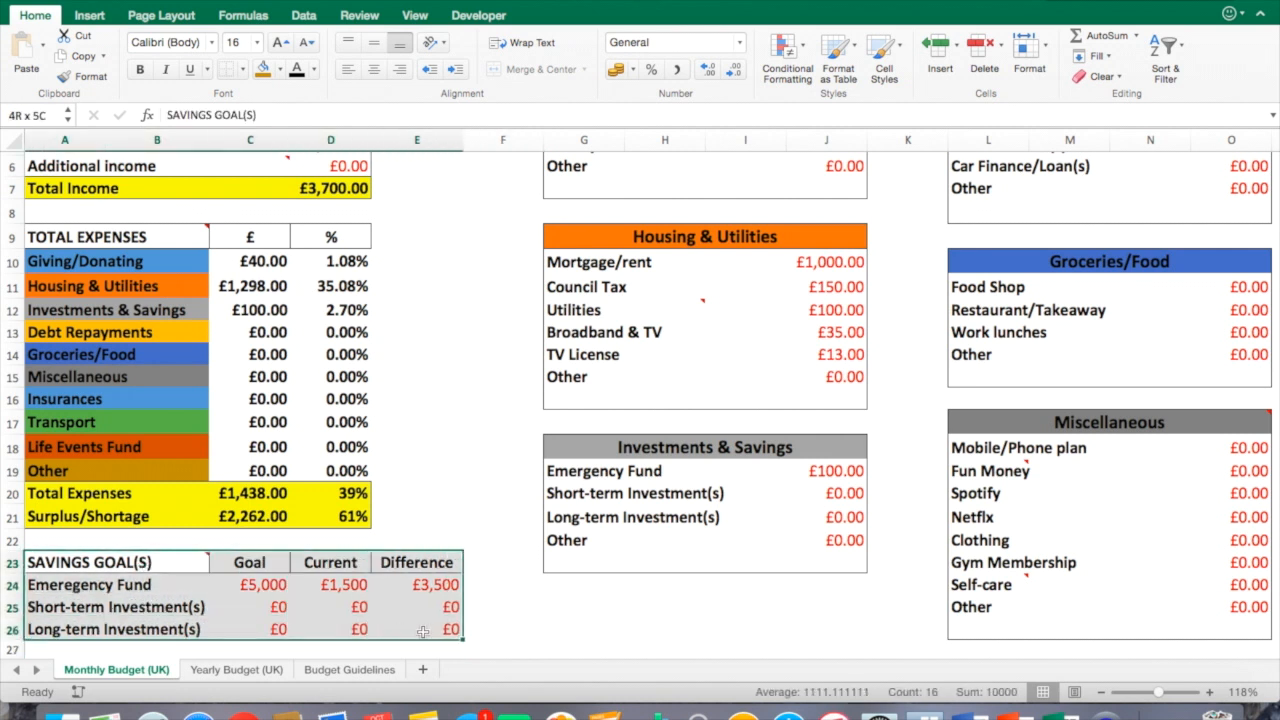
left_click(514, 625)
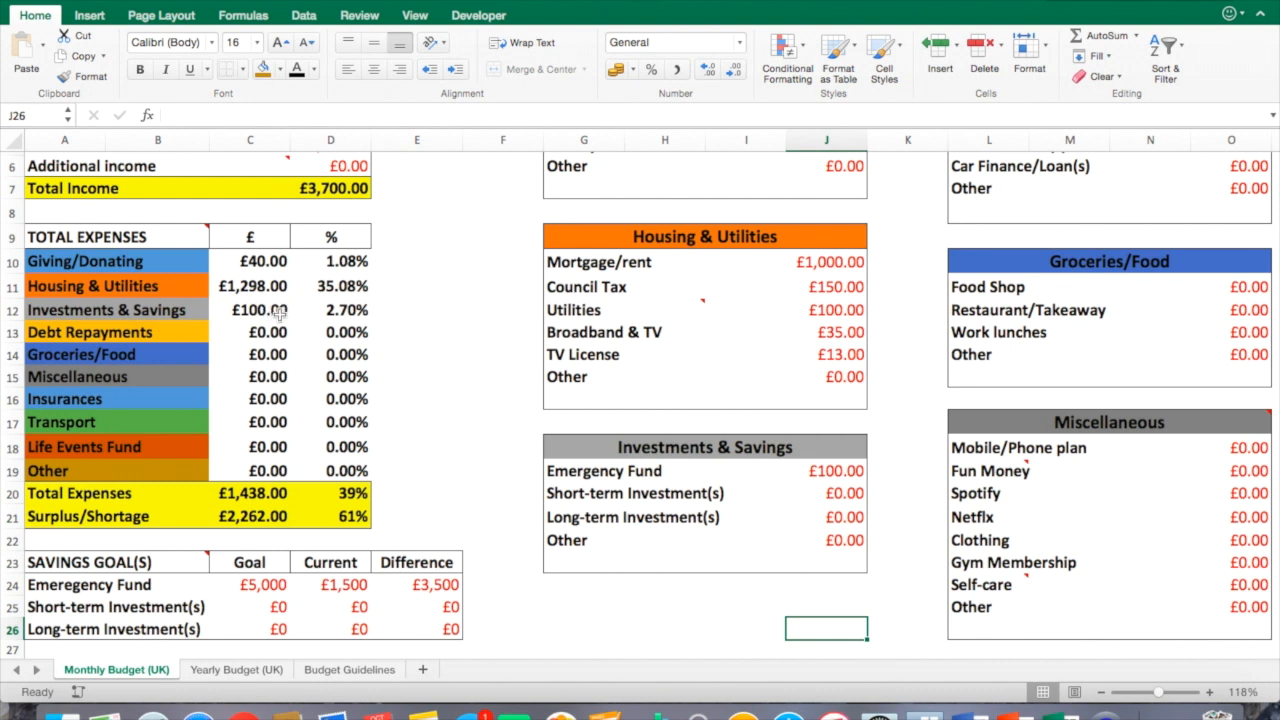
left_click(280, 312)
left_click(342, 312)
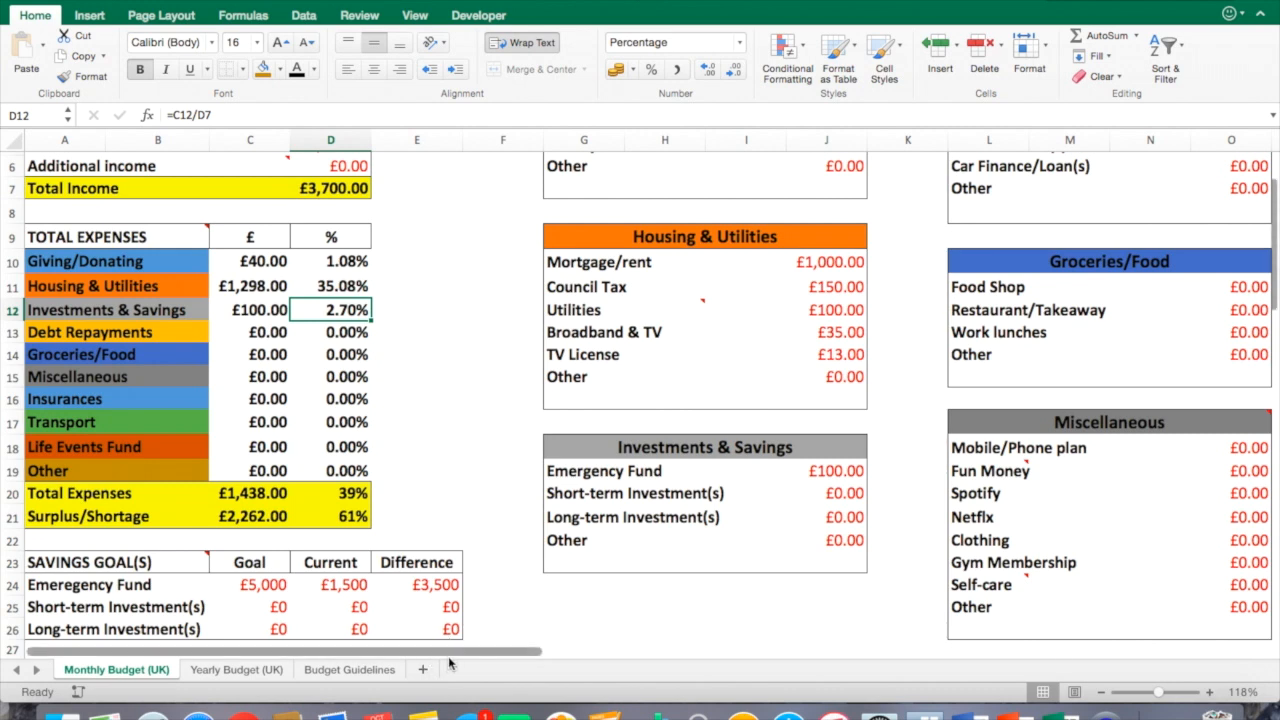
Enter 100 for Credit Card(s) in the Debt Repayments category.
left_click_drag(432, 648, 656, 660)
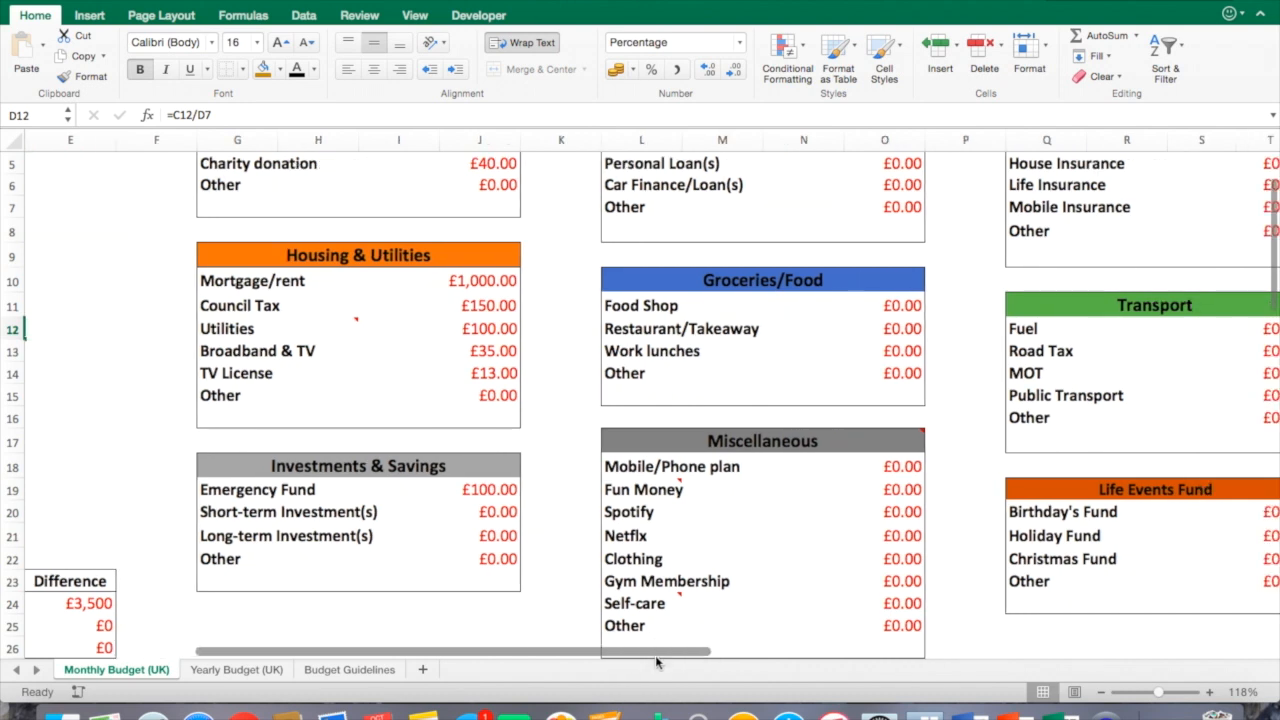
scroll(676, 589, "up", 3)
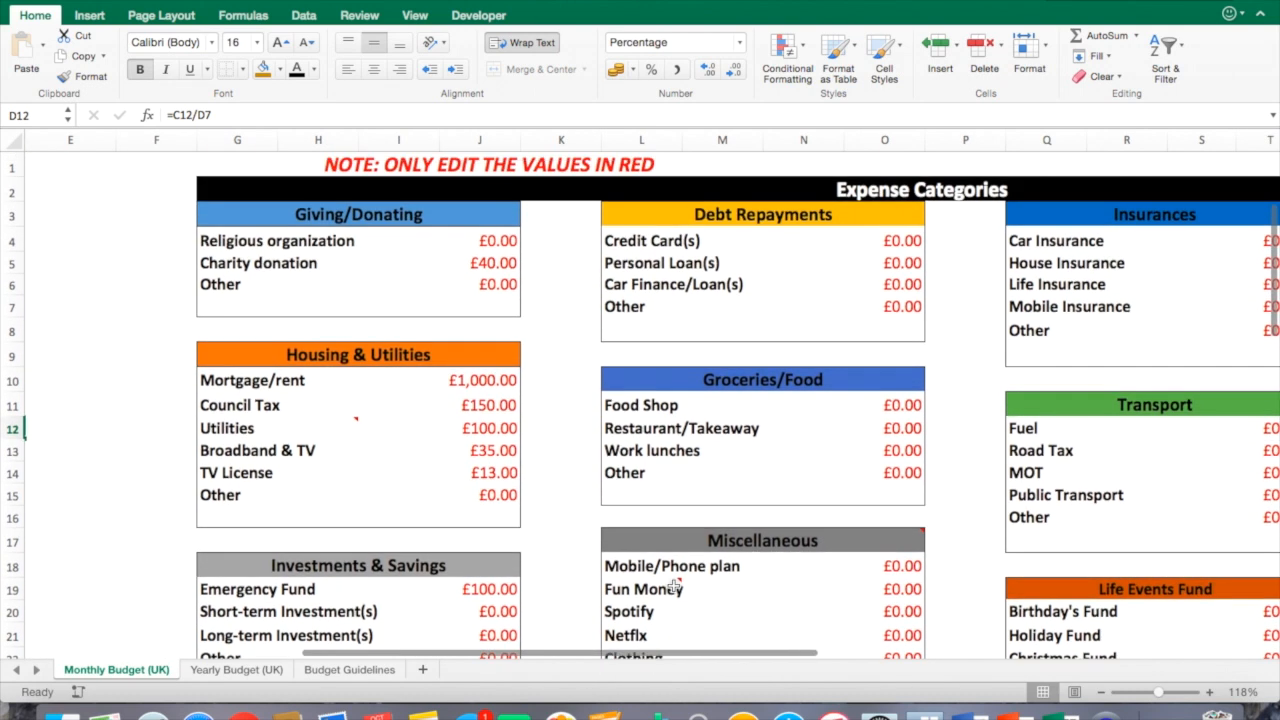
mouse_move(676, 589)
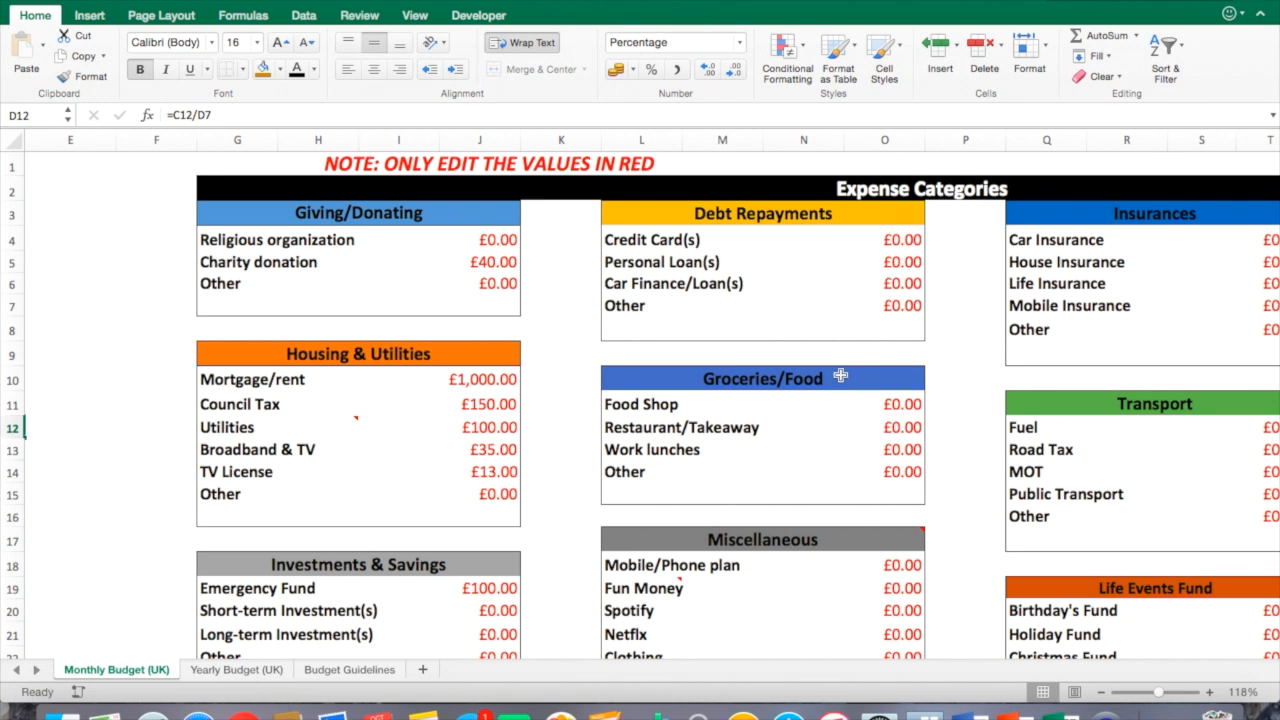
left_click(884, 239)
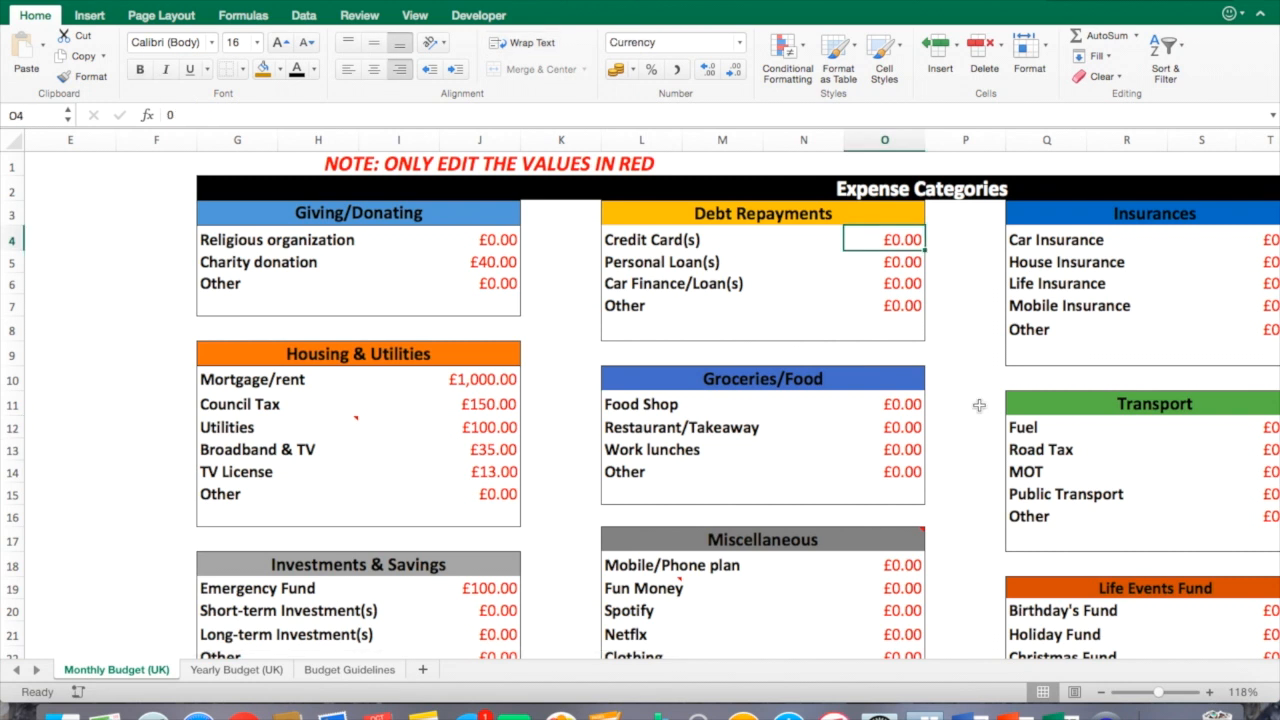
type("100")
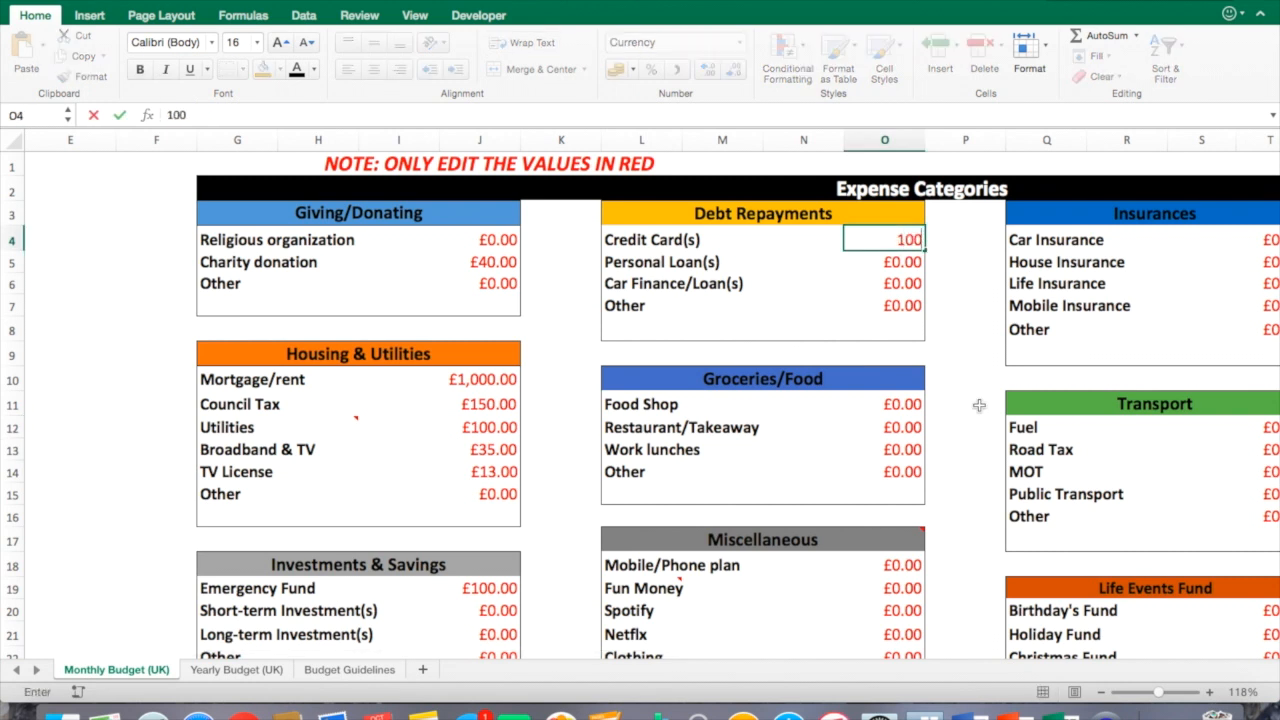
key("Return")
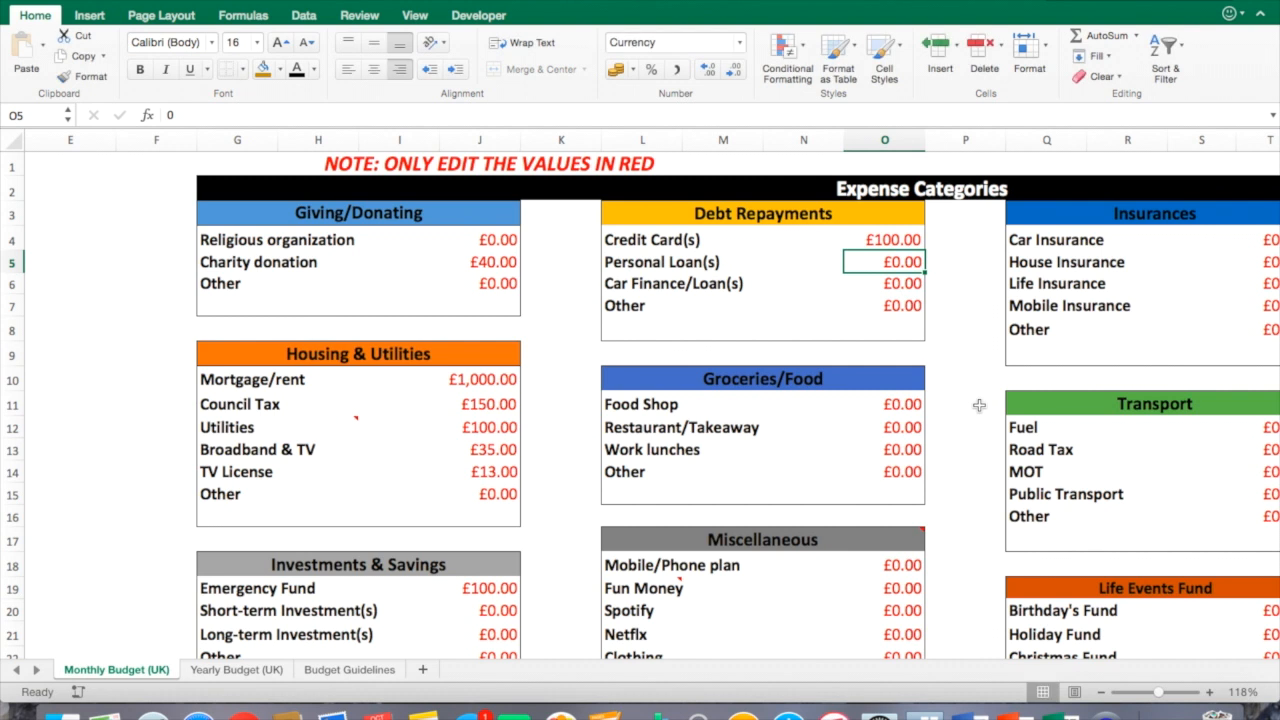
Enter 250 for Personal Loan(s) and 150 for Car Finance/Loan(s) in Debt Repayments.
type("250")
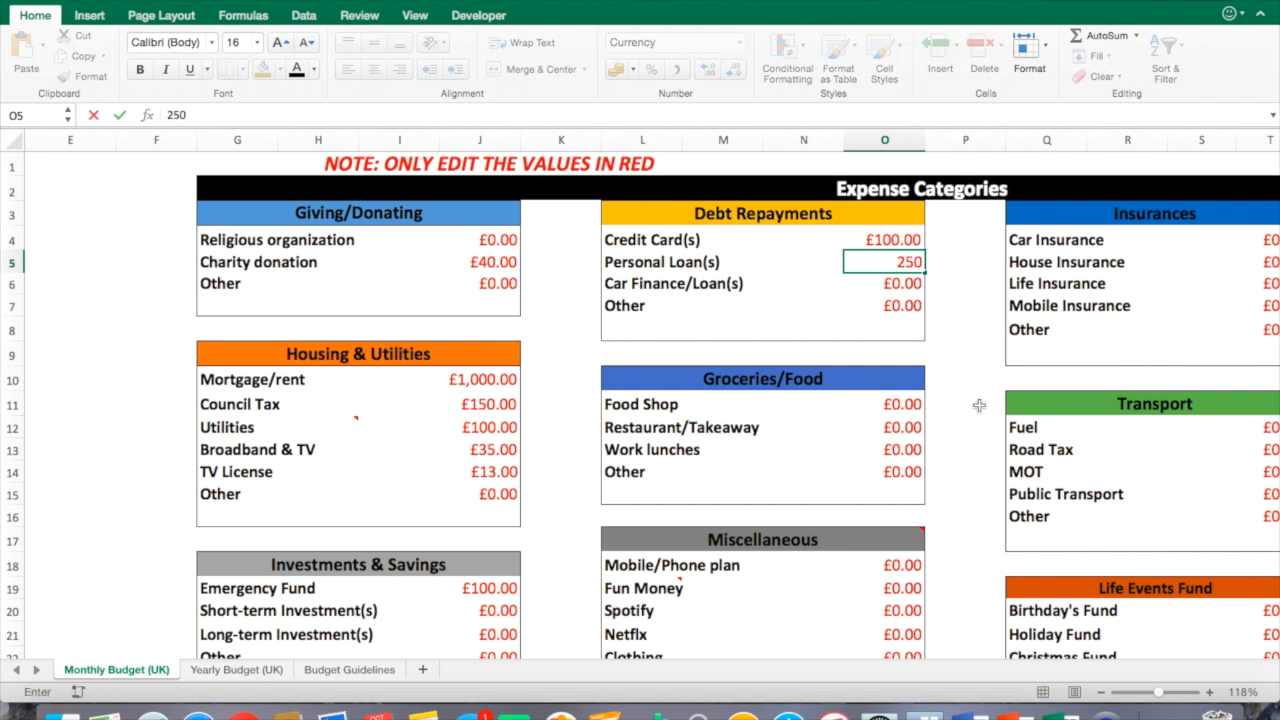
key("Return")
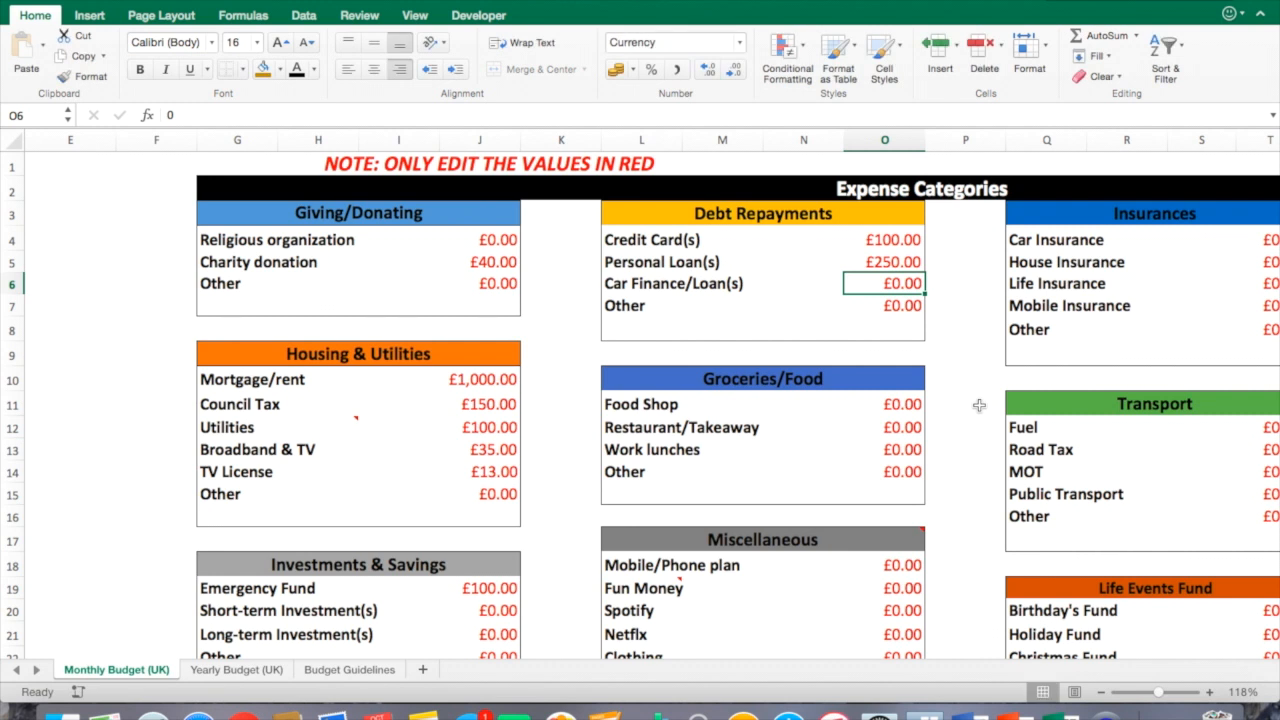
type("150")
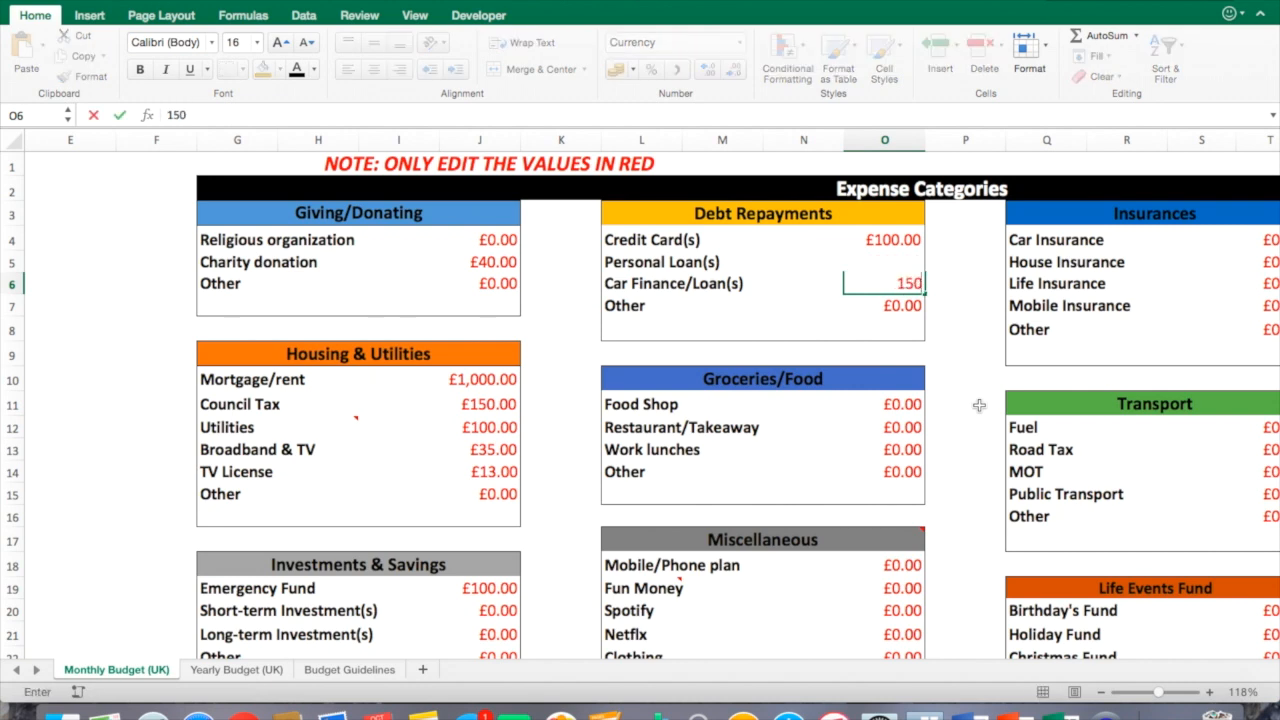
key("Return")
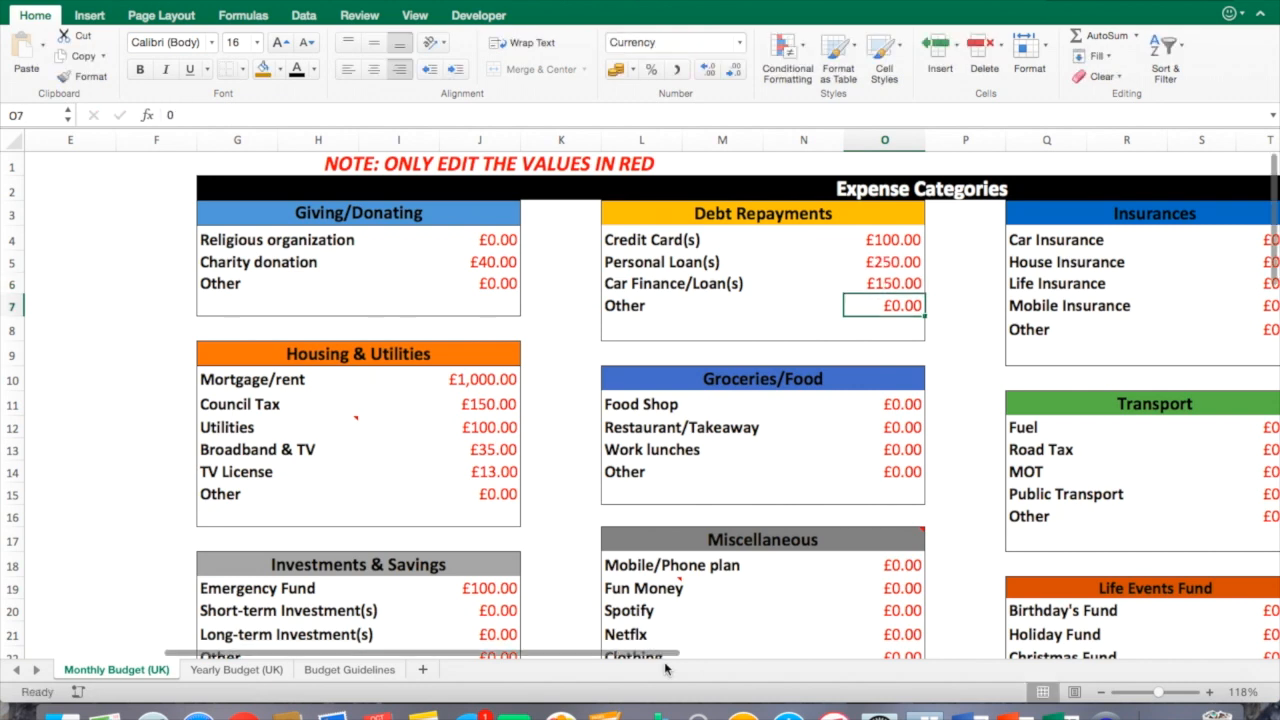
Inspect the Debt Repayments total in the expenses summary and its percentage formula.
scroll(586, 650, "left", 5)
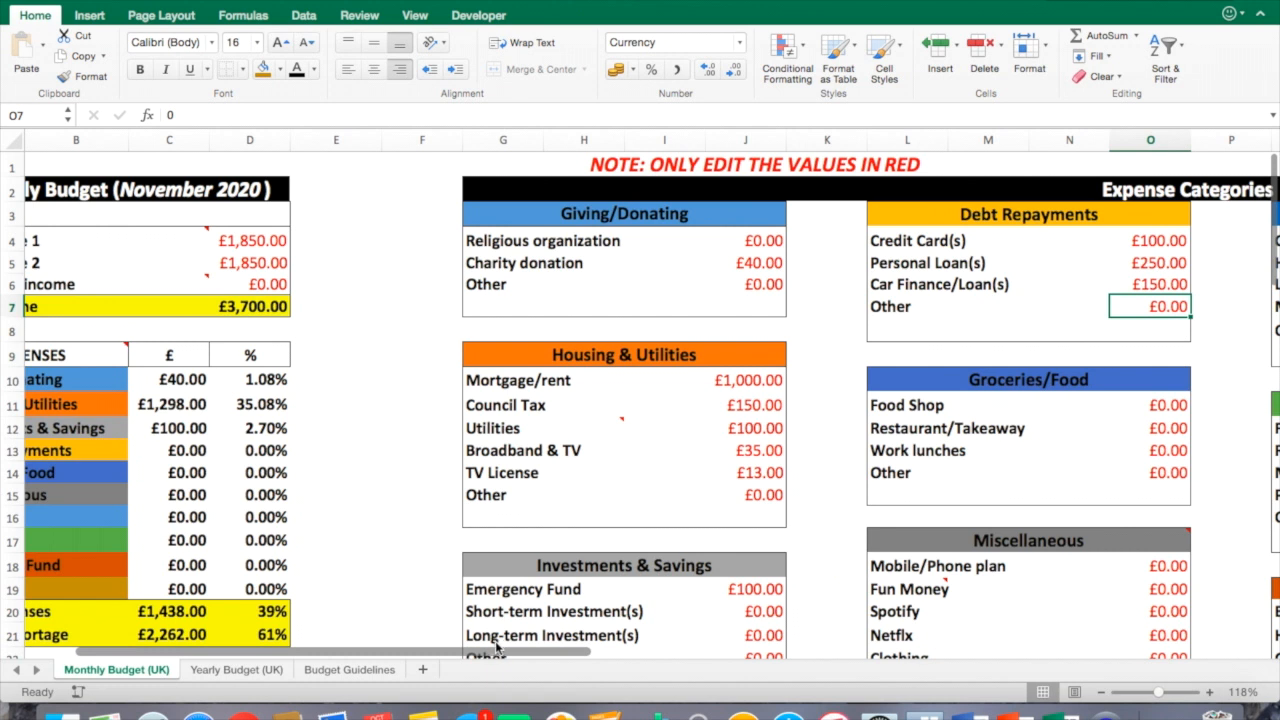
scroll(447, 650, "left", 2)
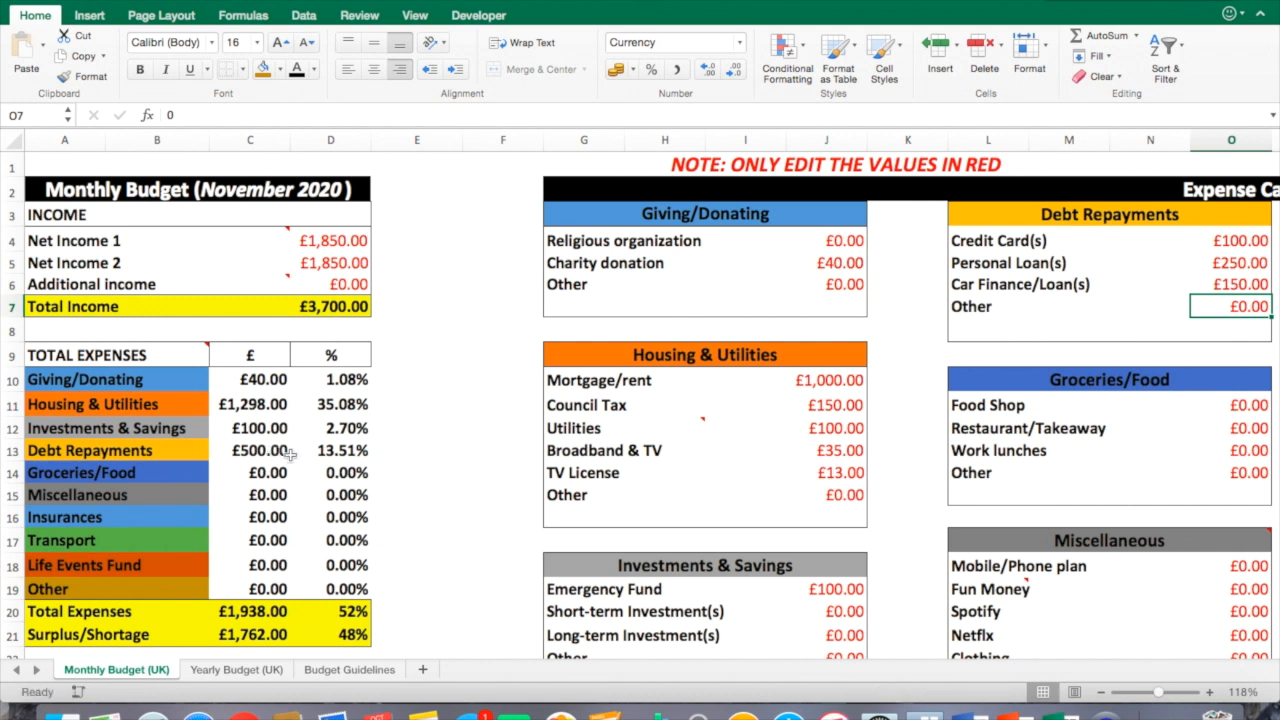
left_click(274, 452)
left_click(368, 453)
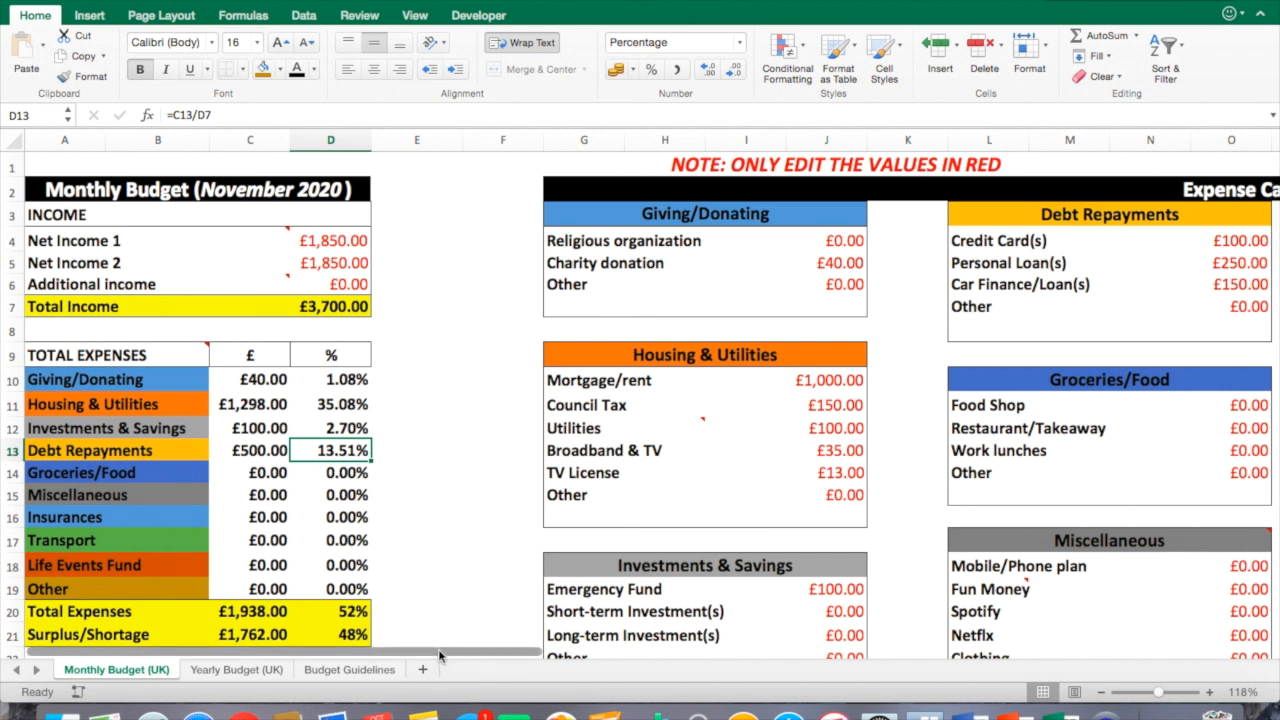
Enter 220 for Food Shop, 80 for Restaurant/Takeaway and 80 for Work lunches in the Groceries/Food category.
left_click(1230, 405)
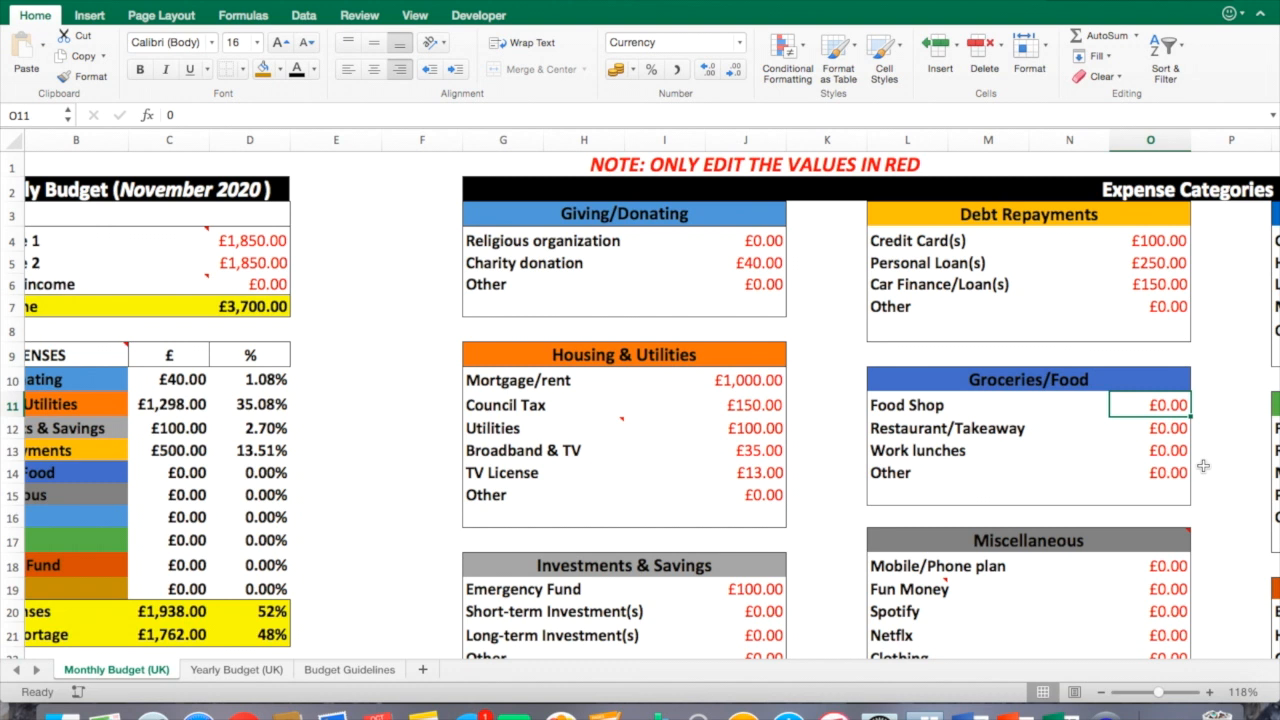
type("220")
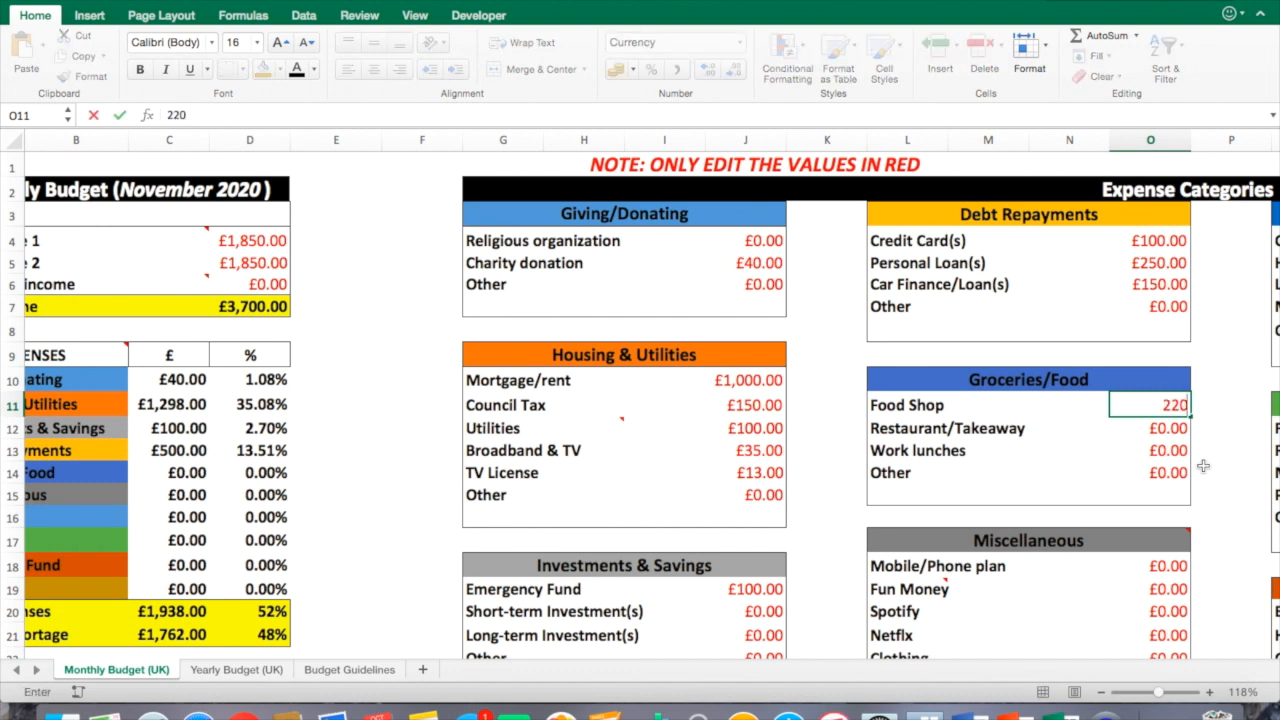
key("Return")
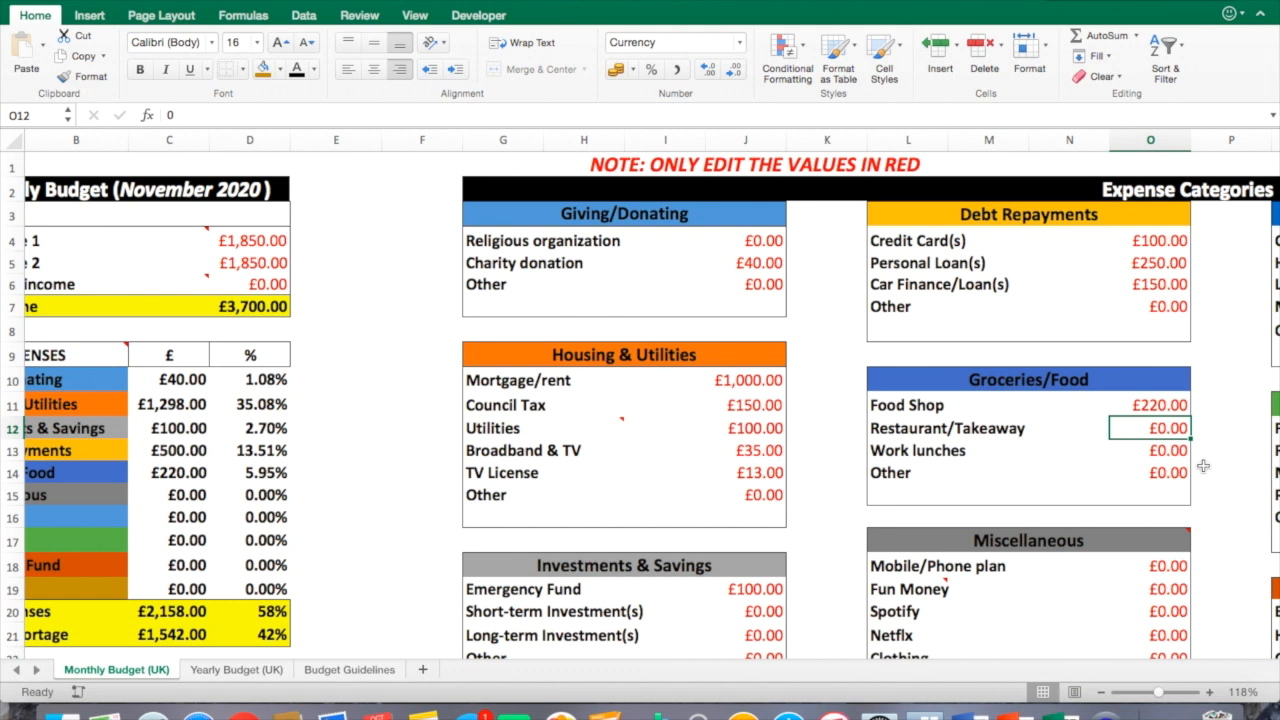
type("80")
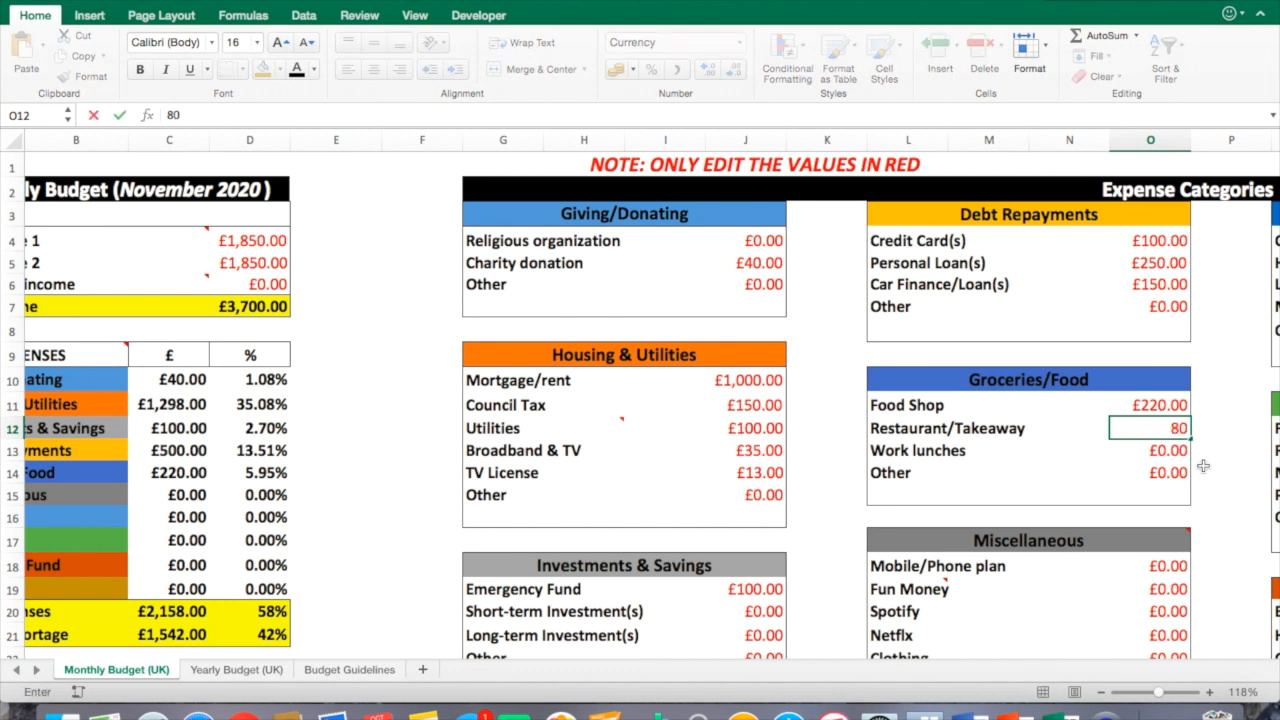
key("Return")
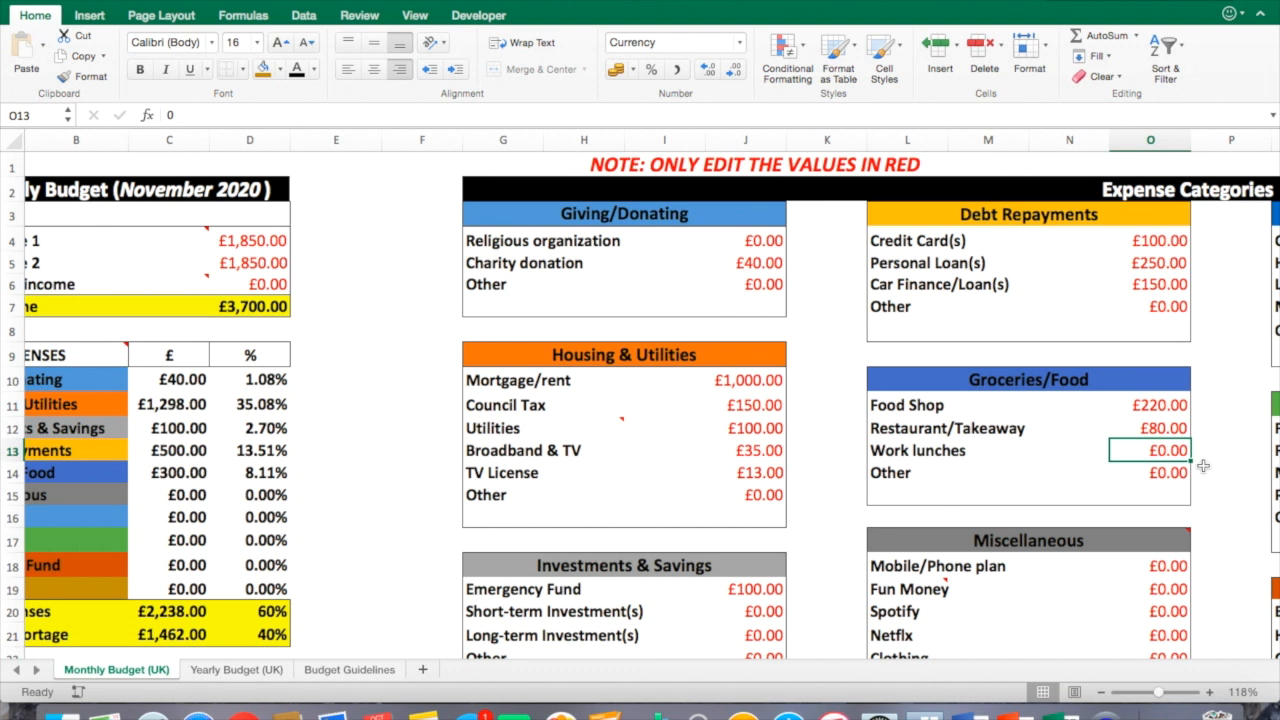
type("80")
scroll(1203, 465, "left", 2)
left_click(1046, 388)
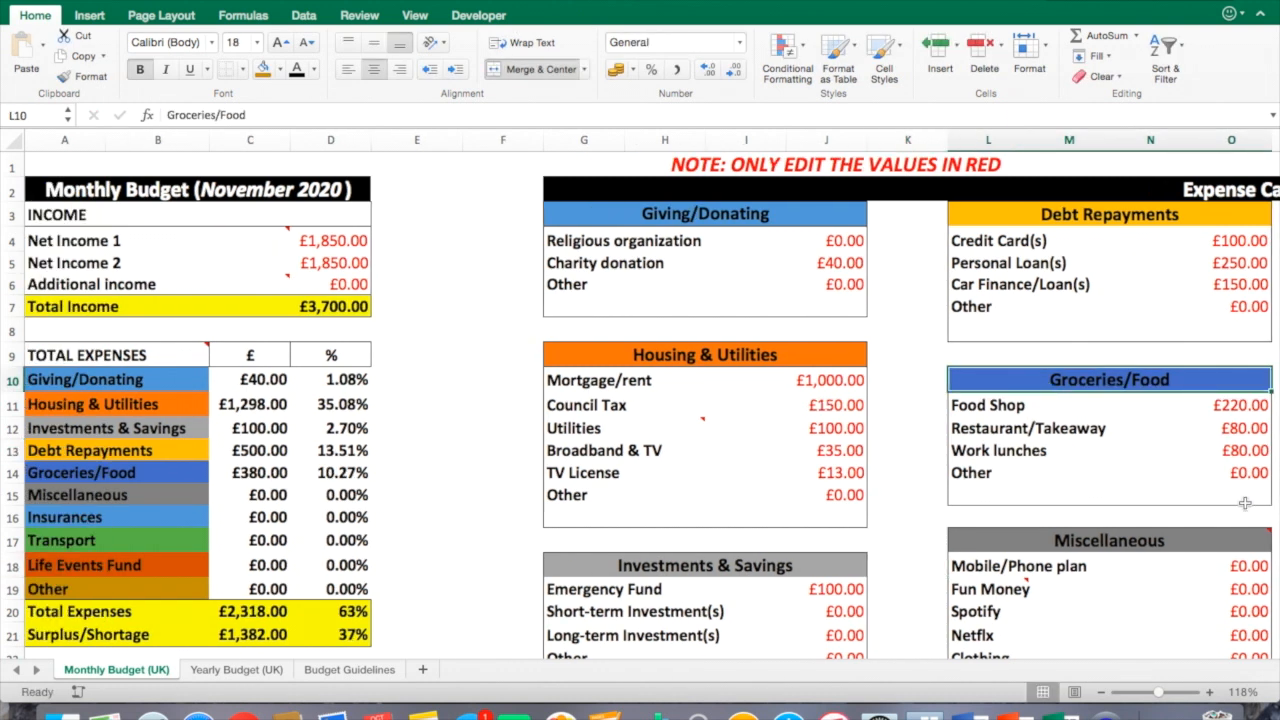
Inspect the Groceries/Food total in the expenses summary and its percentage formula.
left_click(259, 483)
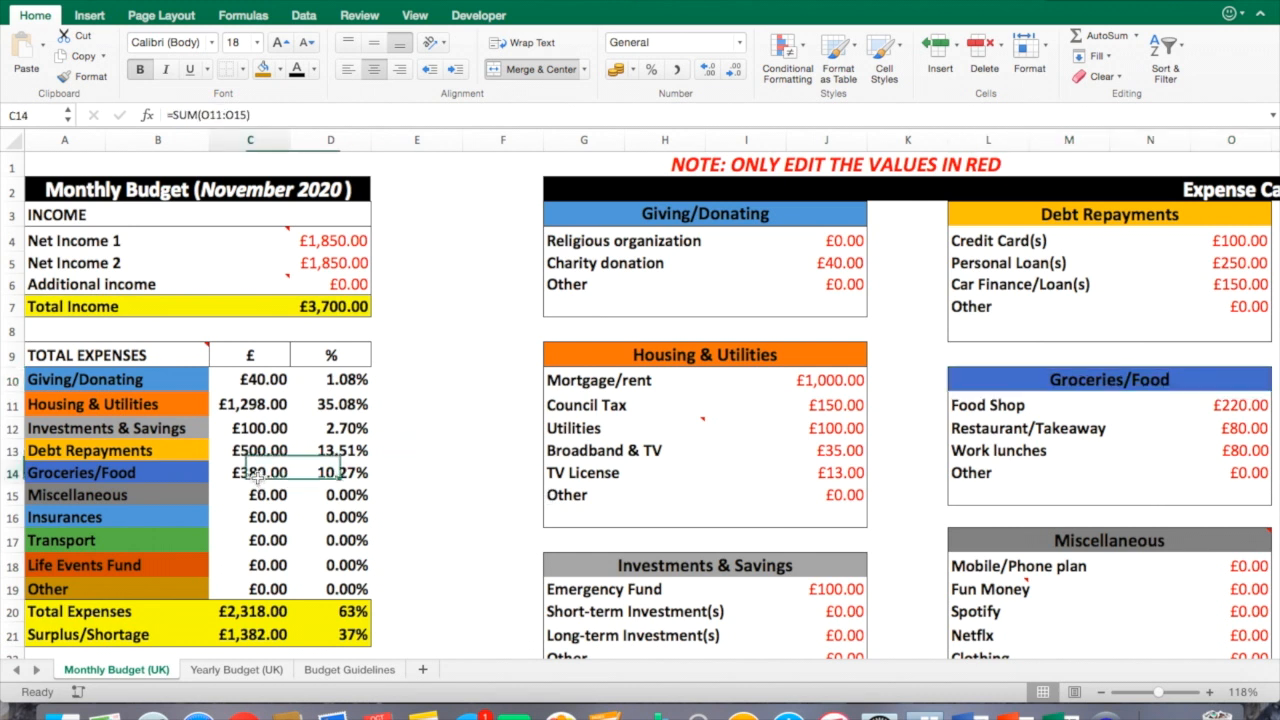
left_click(340, 480)
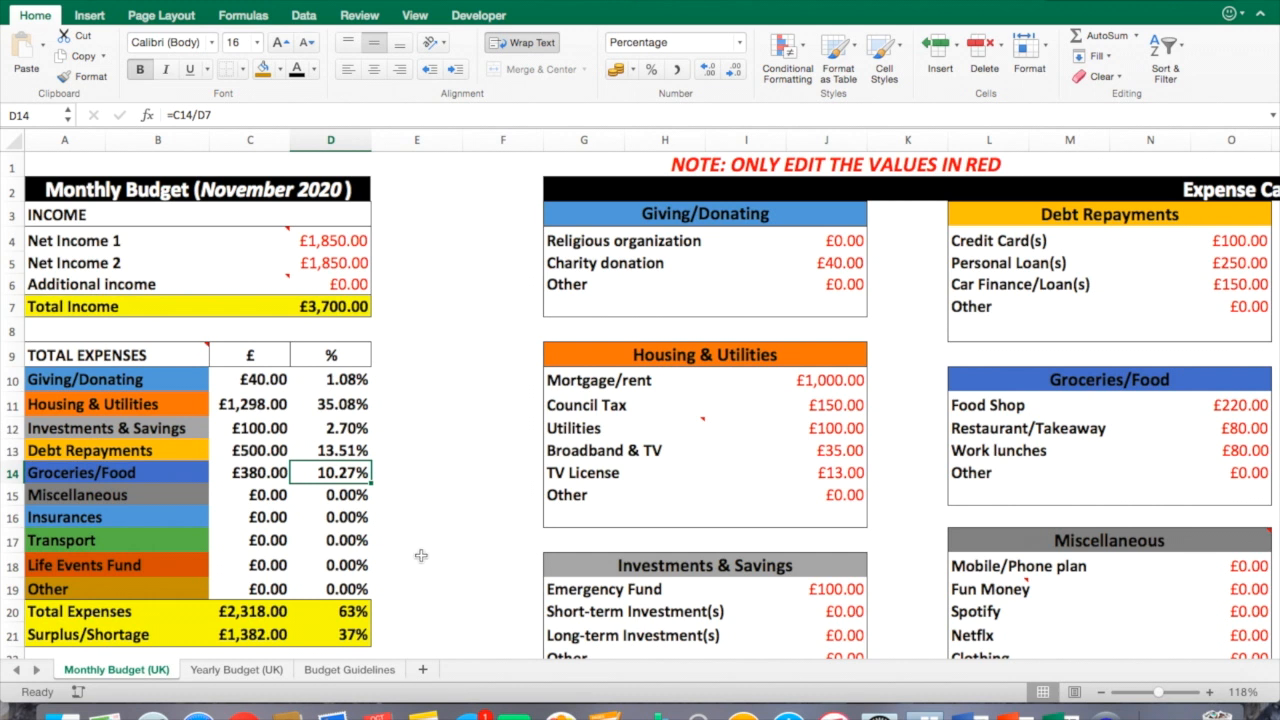
left_click(888, 588)
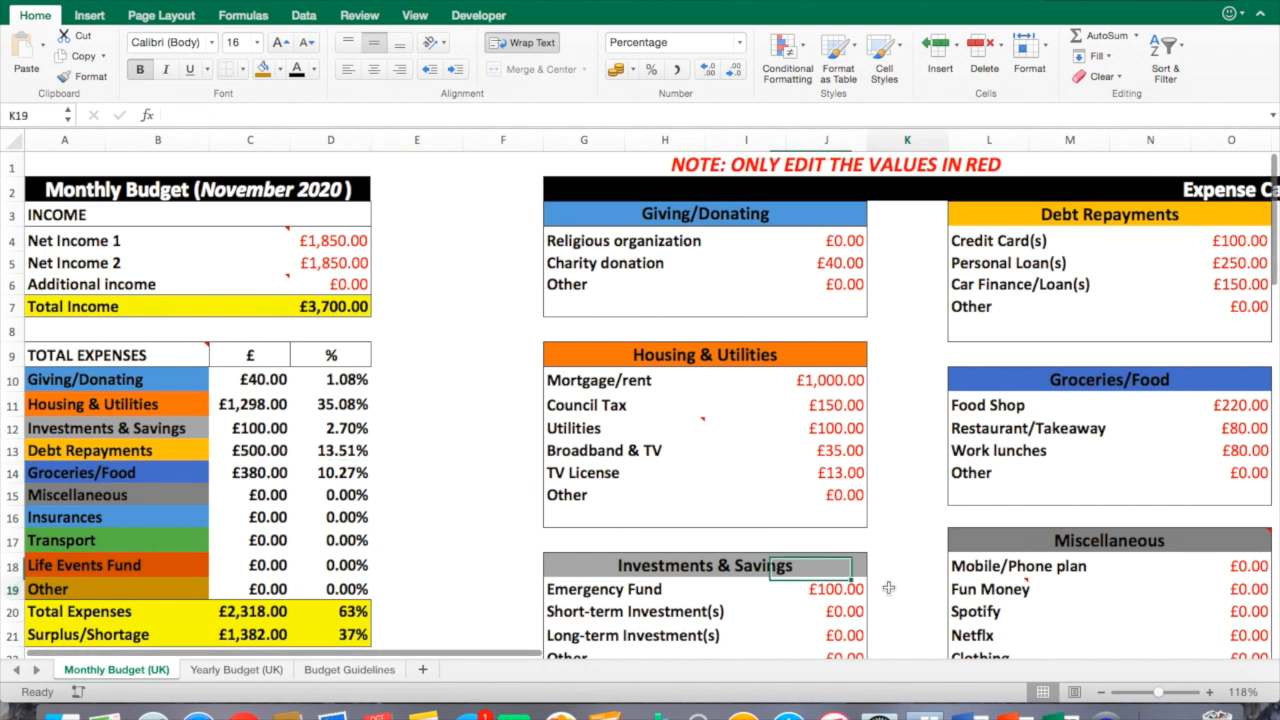
Enter 90 for Mobile/Phone plan and 200 for Fun Money in the Miscellaneous category.
scroll(888, 588, "down", 2)
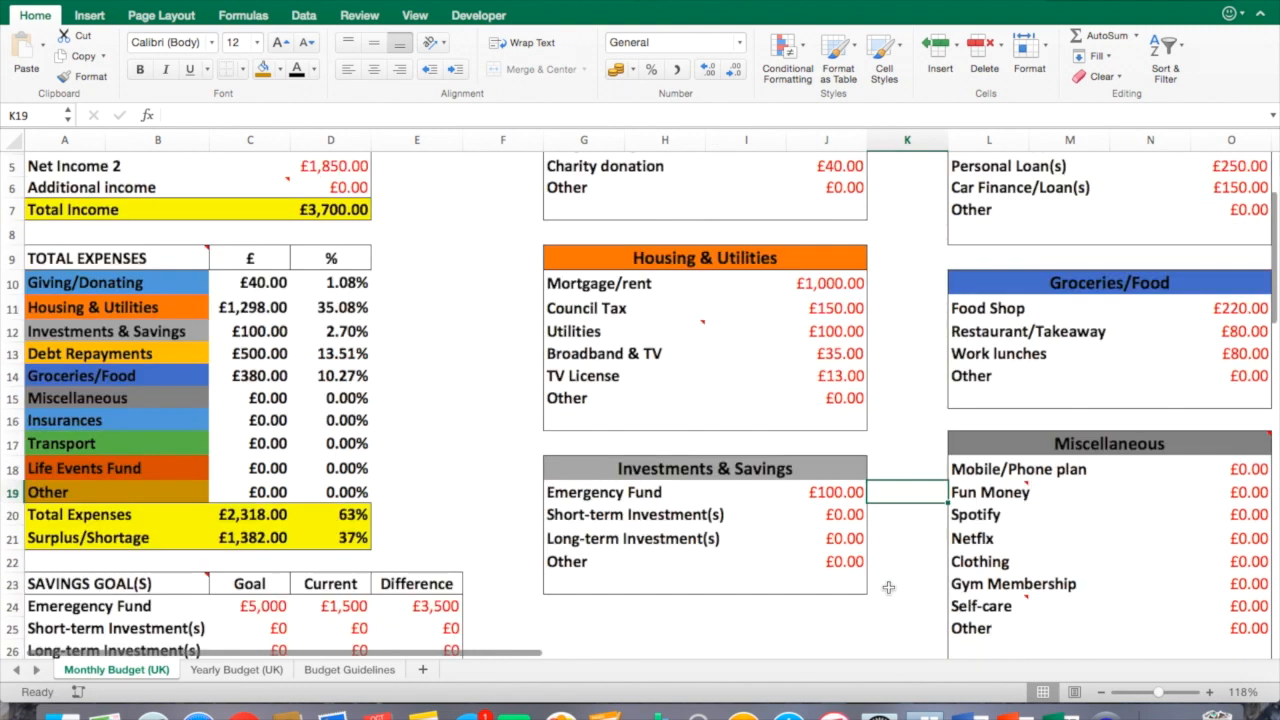
left_click_drag(527, 654, 592, 651)
left_click(1046, 466)
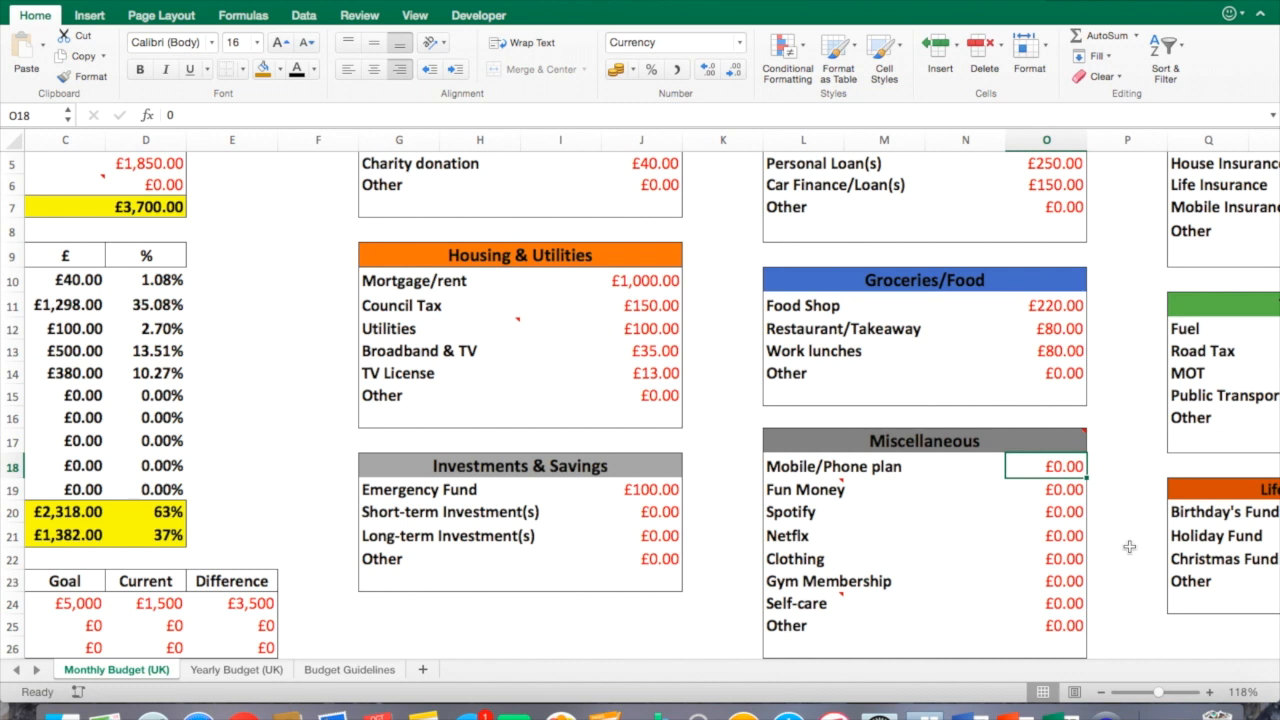
type("90")
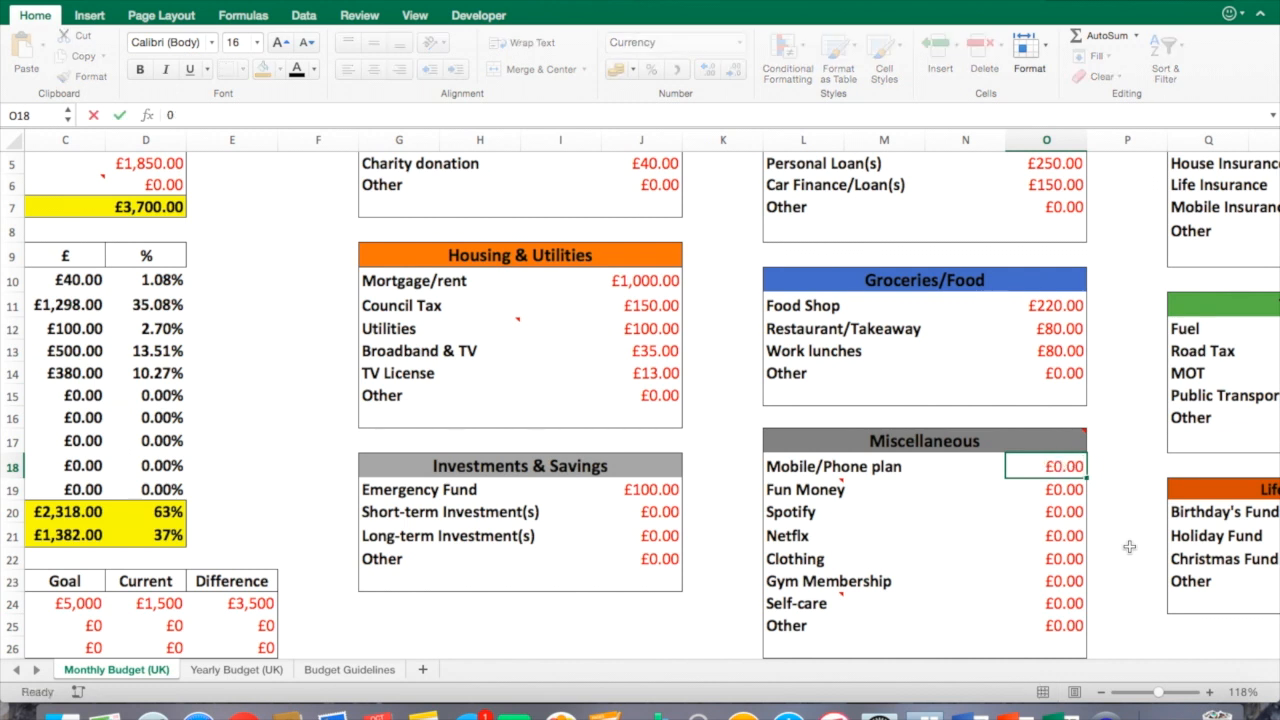
key("Return")
left_click(1127, 579)
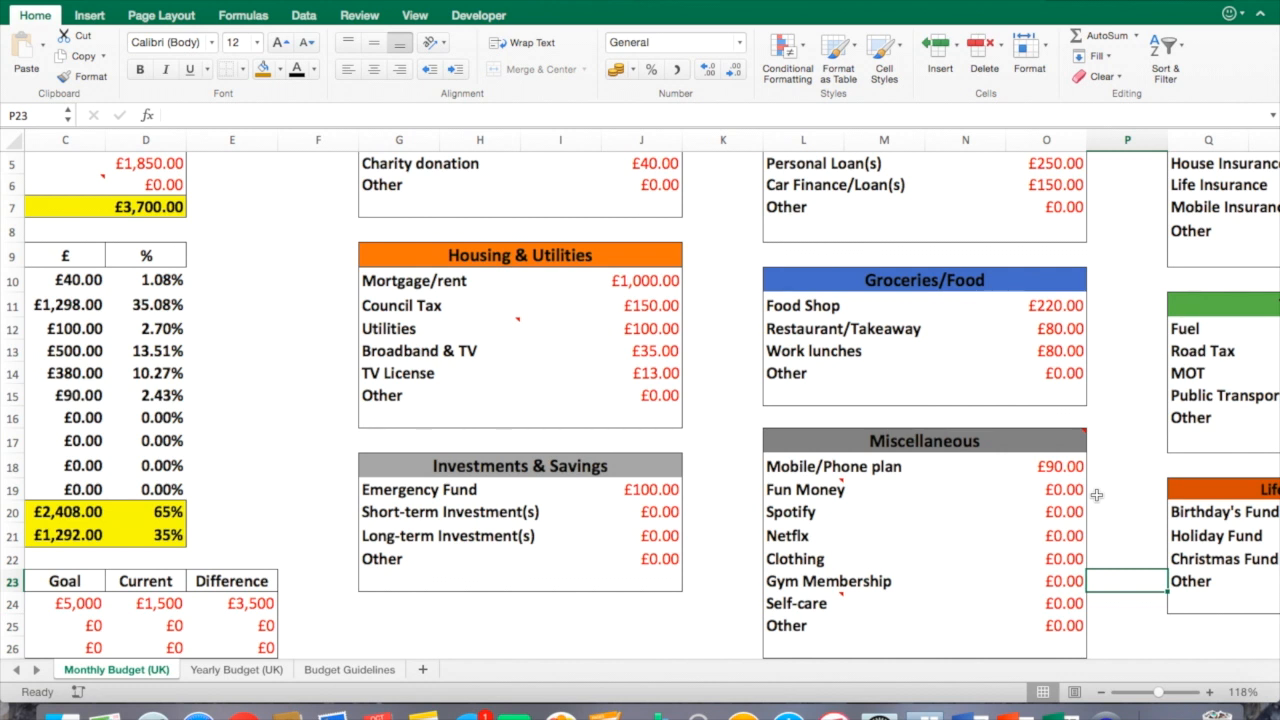
left_click(1076, 490)
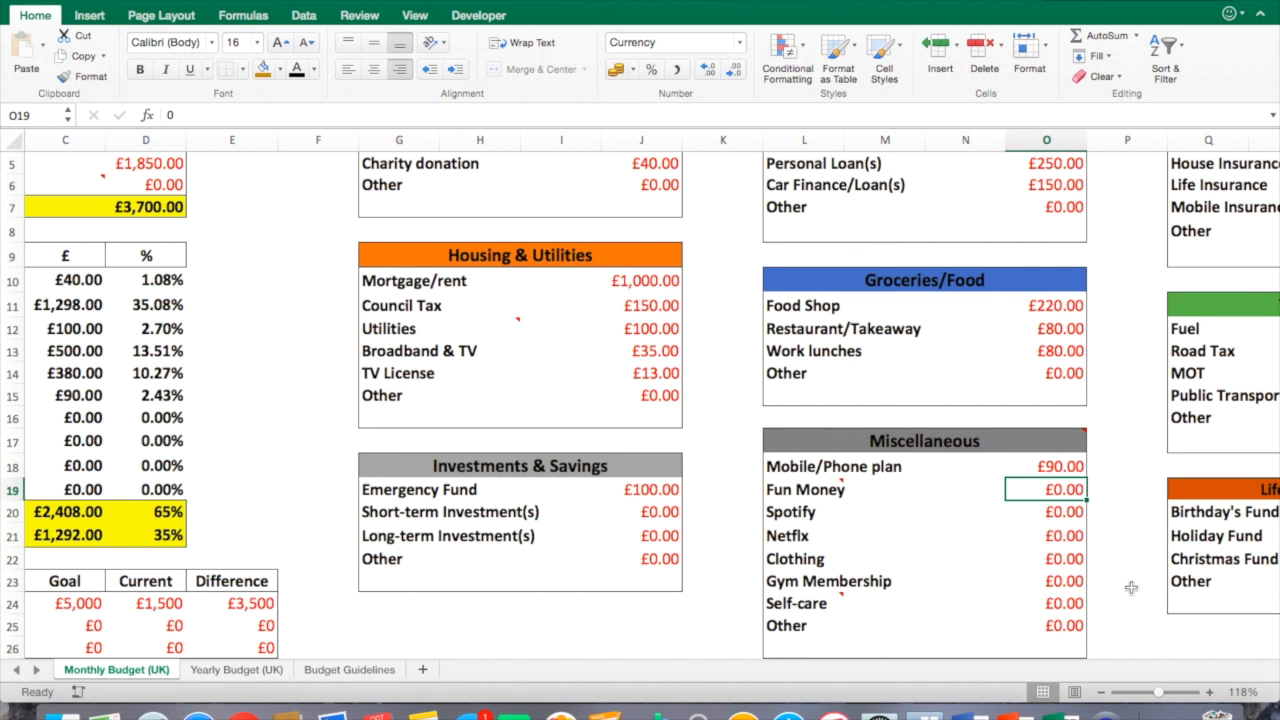
type("200")
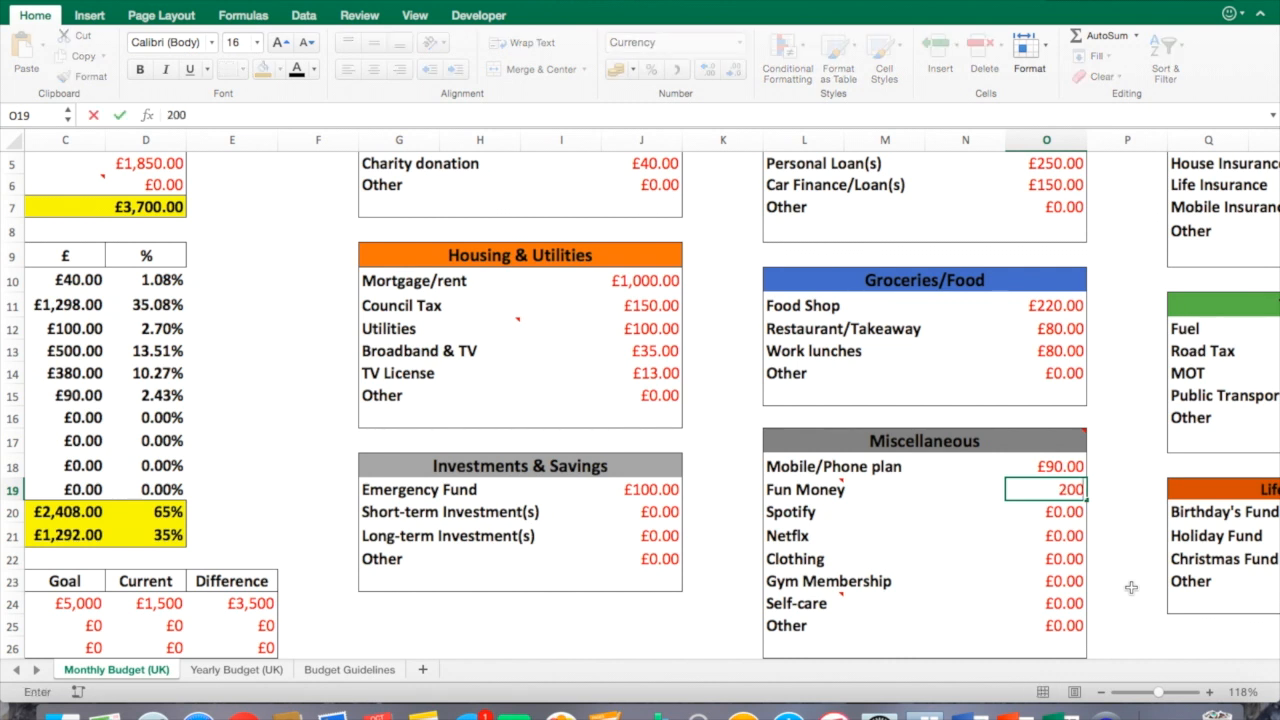
key("Return")
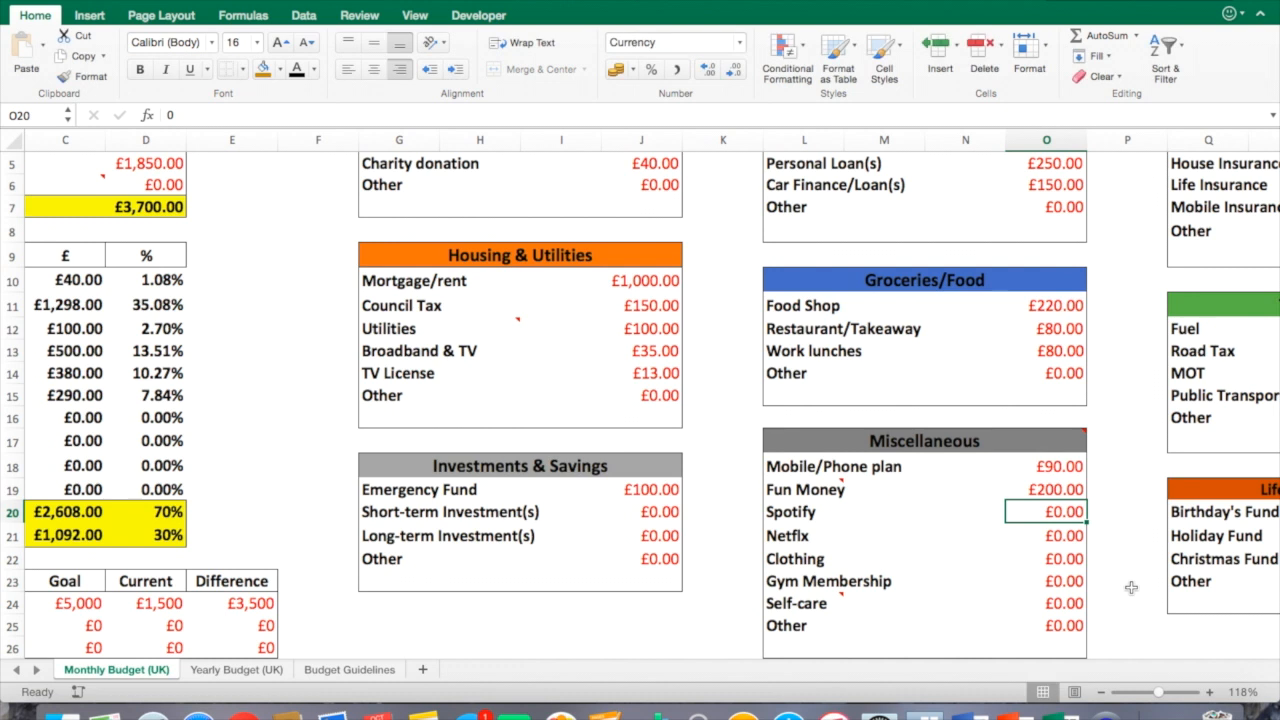
Enter 13 for Spotify, 8 for Netflix and 60 for Clothing in Miscellaneous.
type("13")
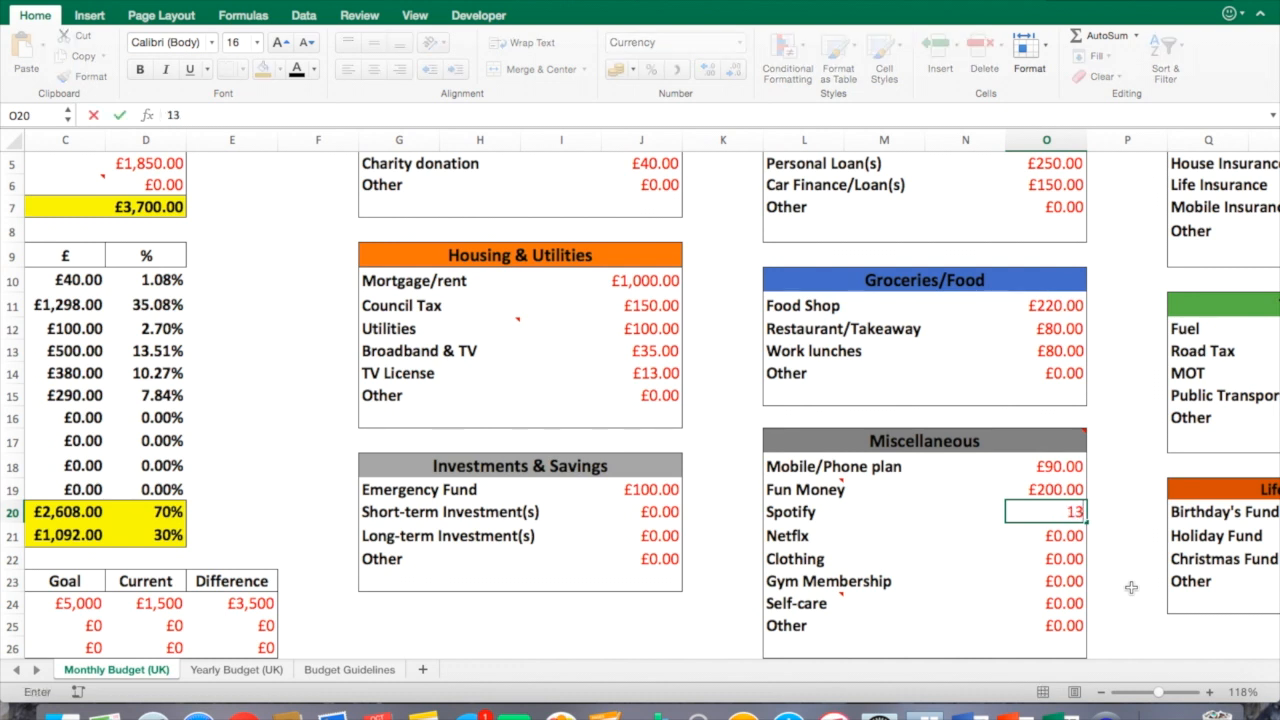
key("Return")
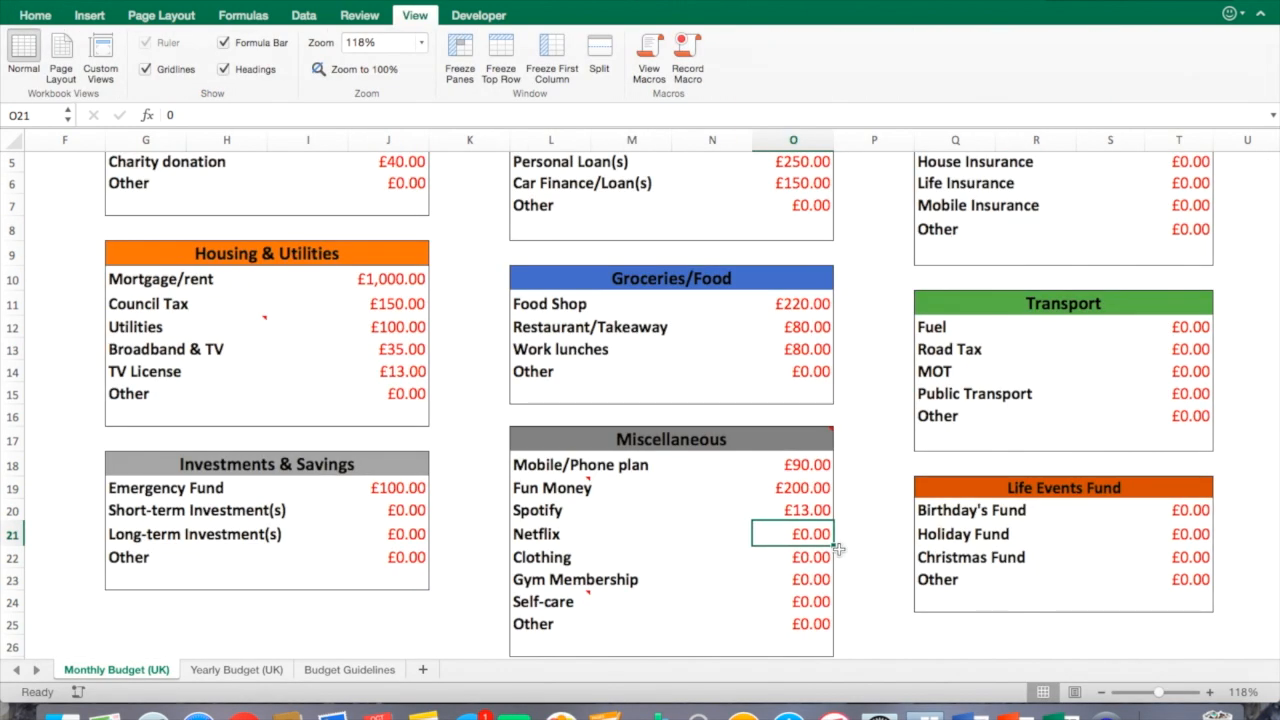
type("8")
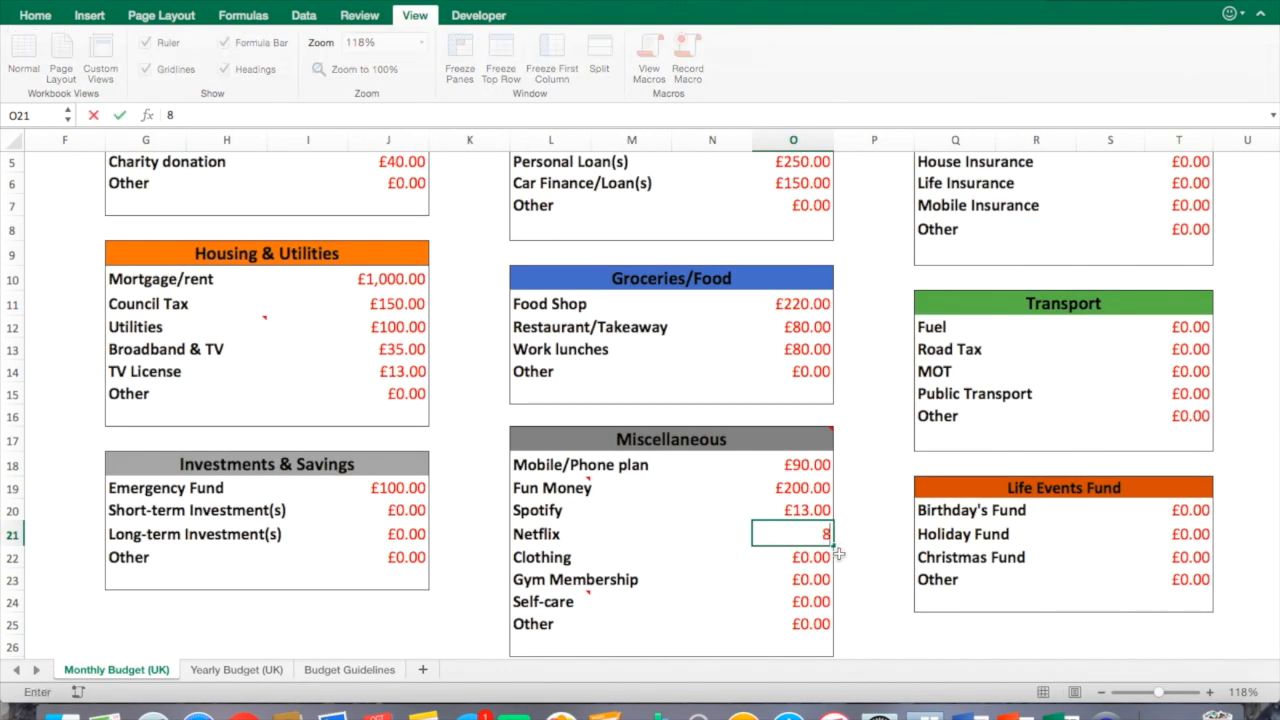
key("Return")
left_click(841, 572)
left_click(832, 559)
type("60")
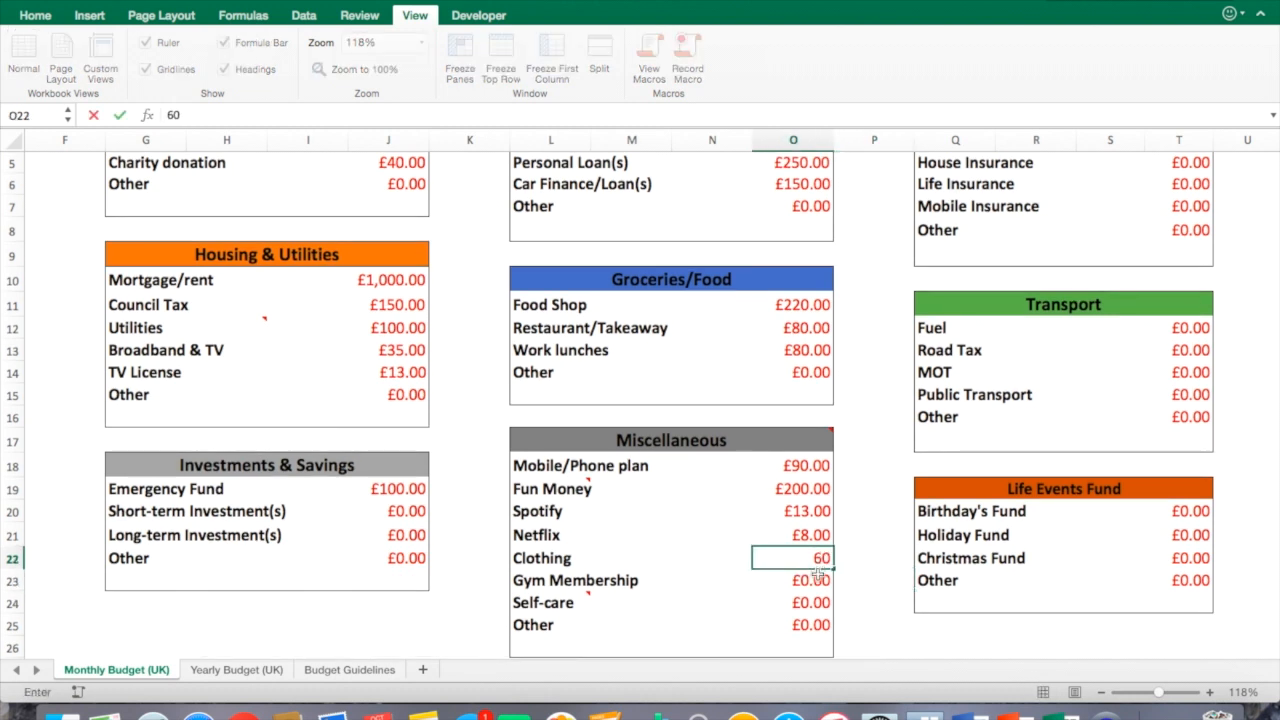
key("Return")
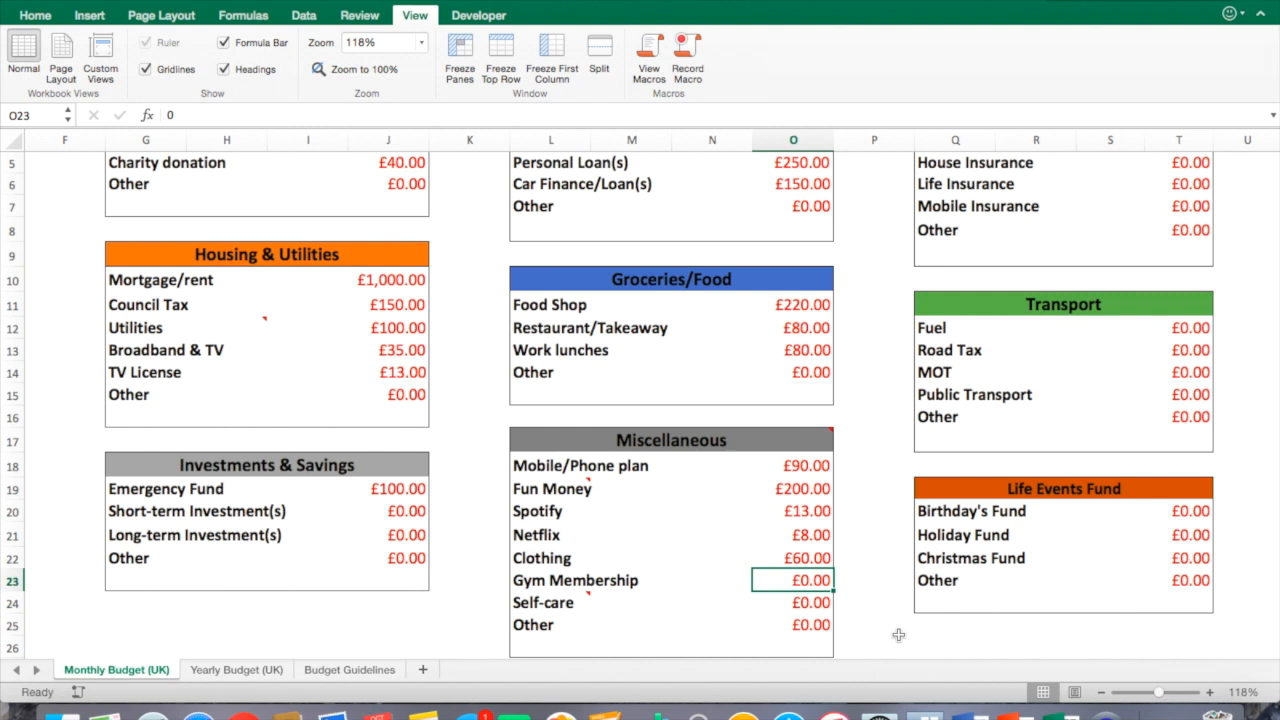
Enter 40 for Gym Membership and 50 for Self-care in Miscellaneous.
type("40")
left_click(805, 604)
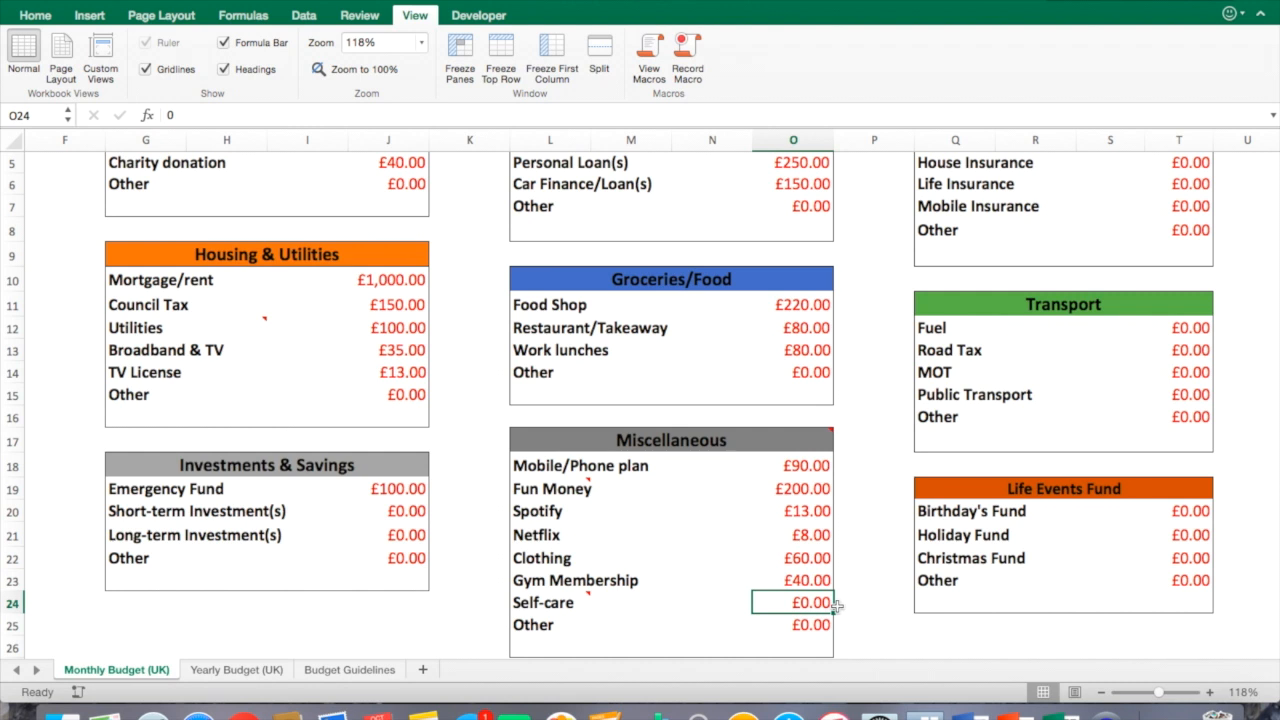
type("50")
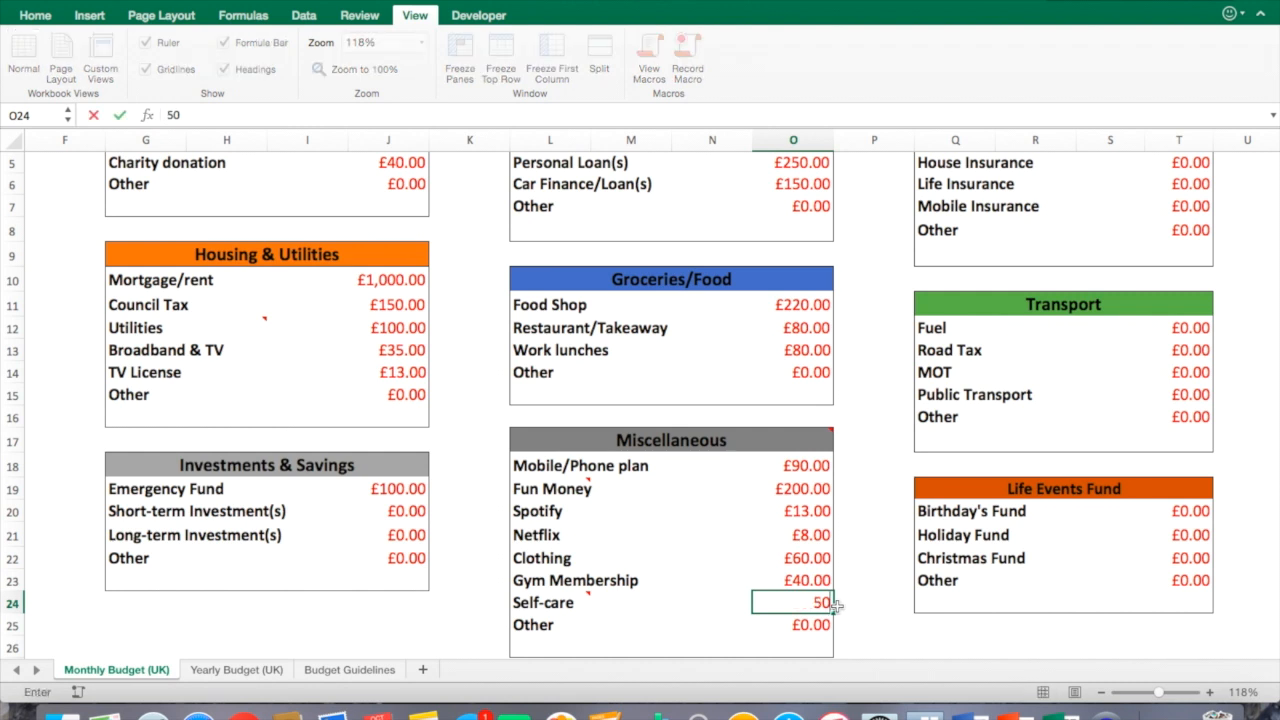
key("Tab")
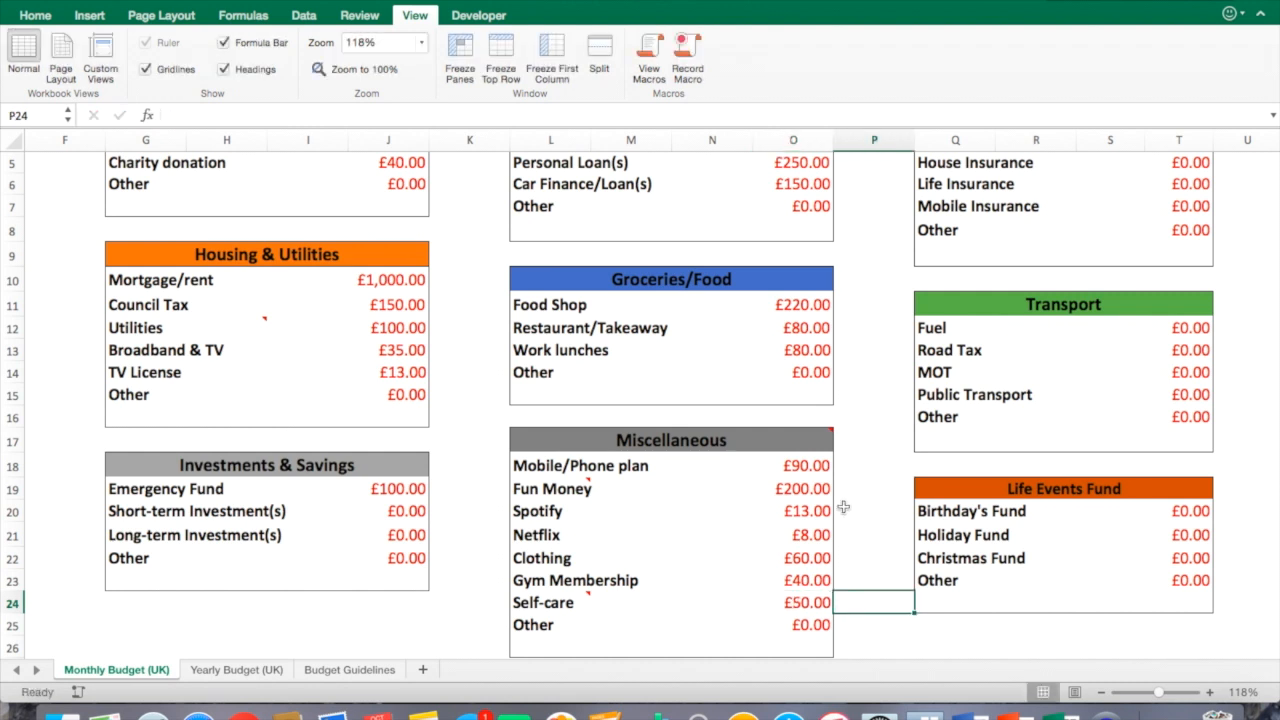
Inspect the Miscellaneous total in the expenses summary and its percentage.
mouse_move(800, 444)
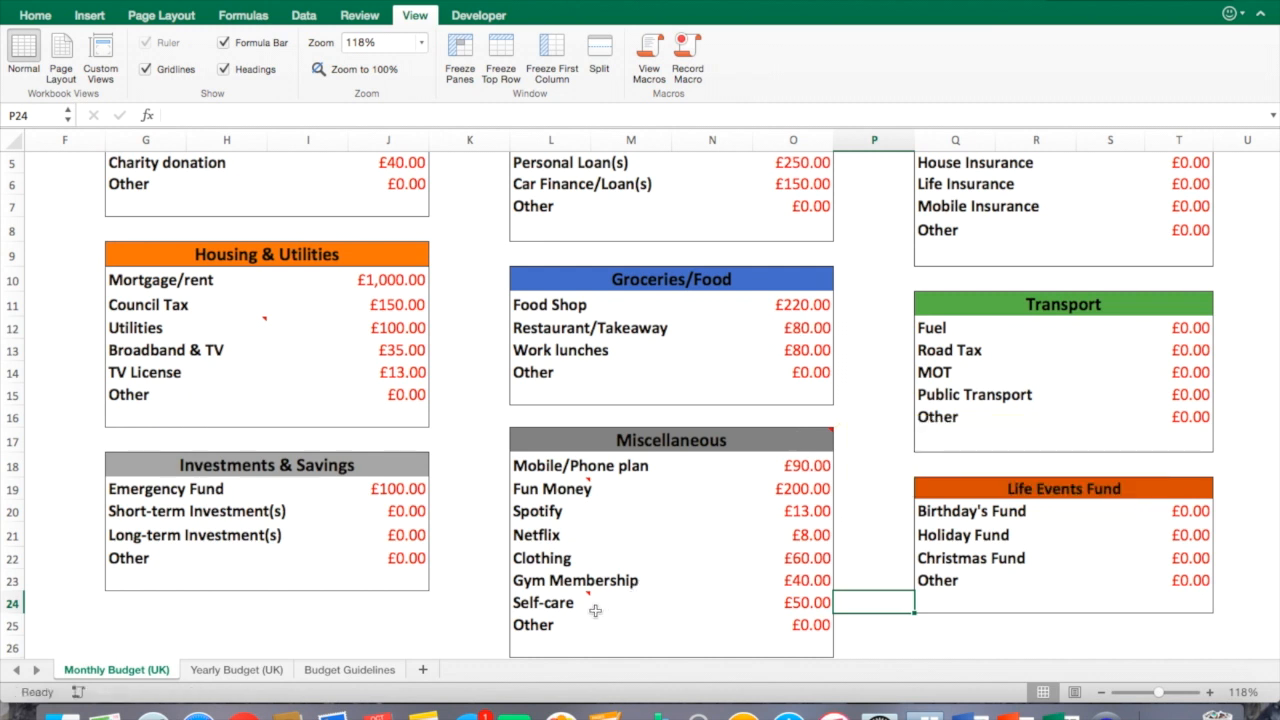
key("Up")
key("Up")
key("Up")
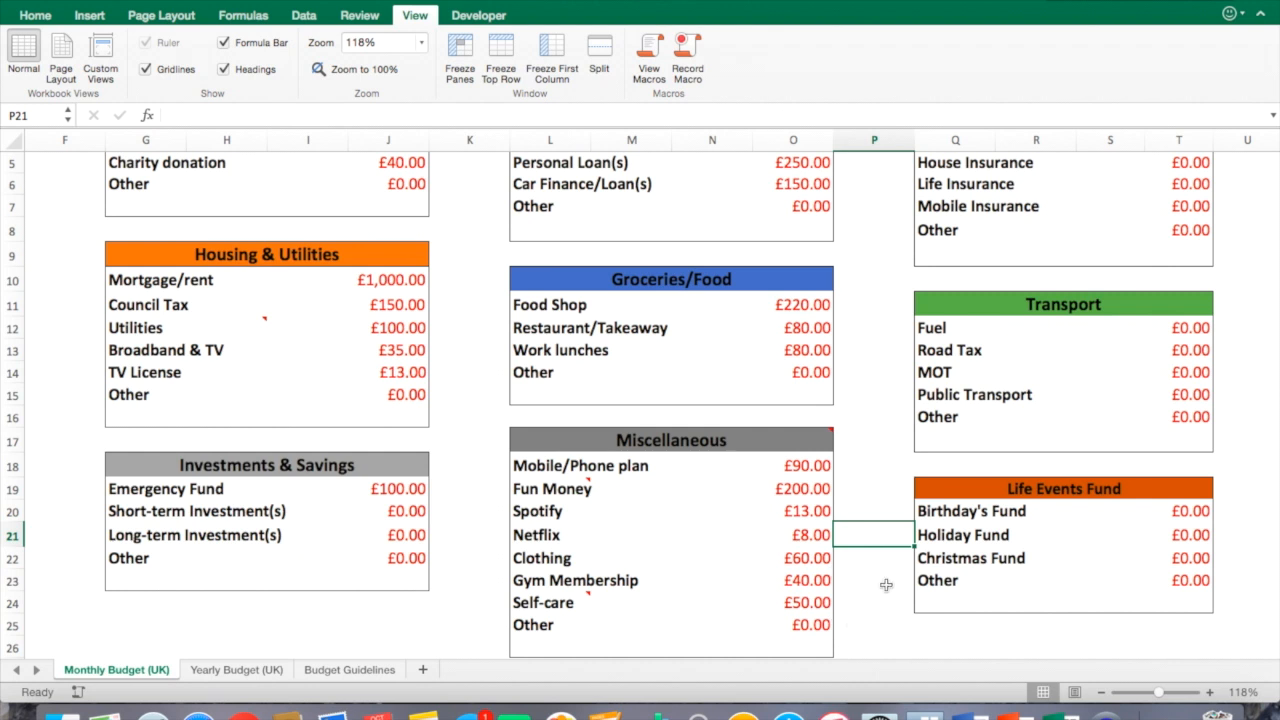
scroll(788, 575, "up", 1)
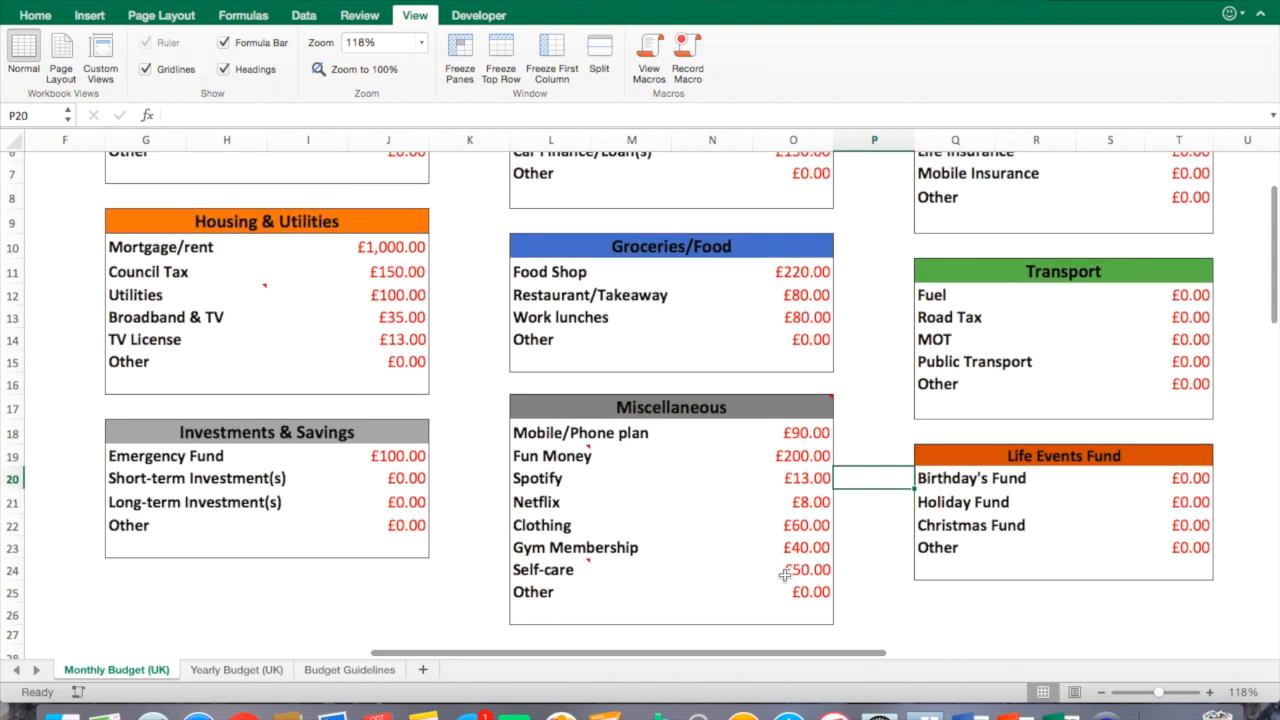
left_click_drag(651, 651, 306, 618)
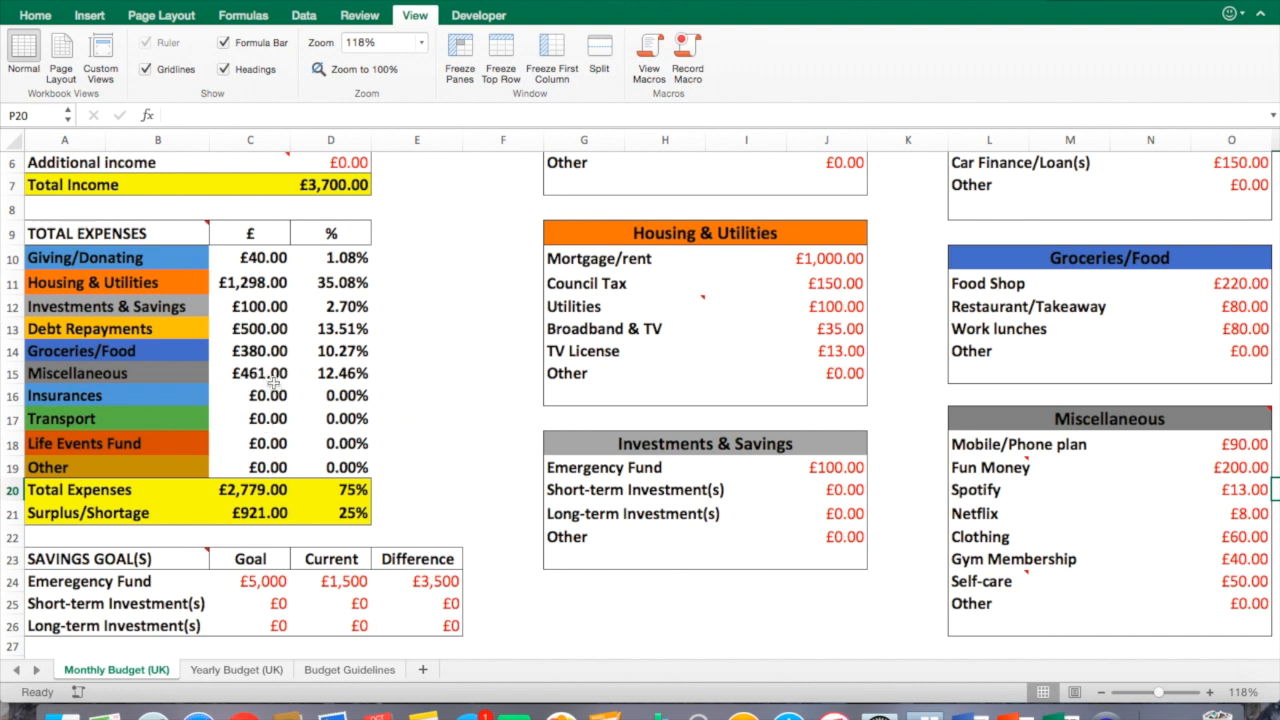
left_click(270, 374)
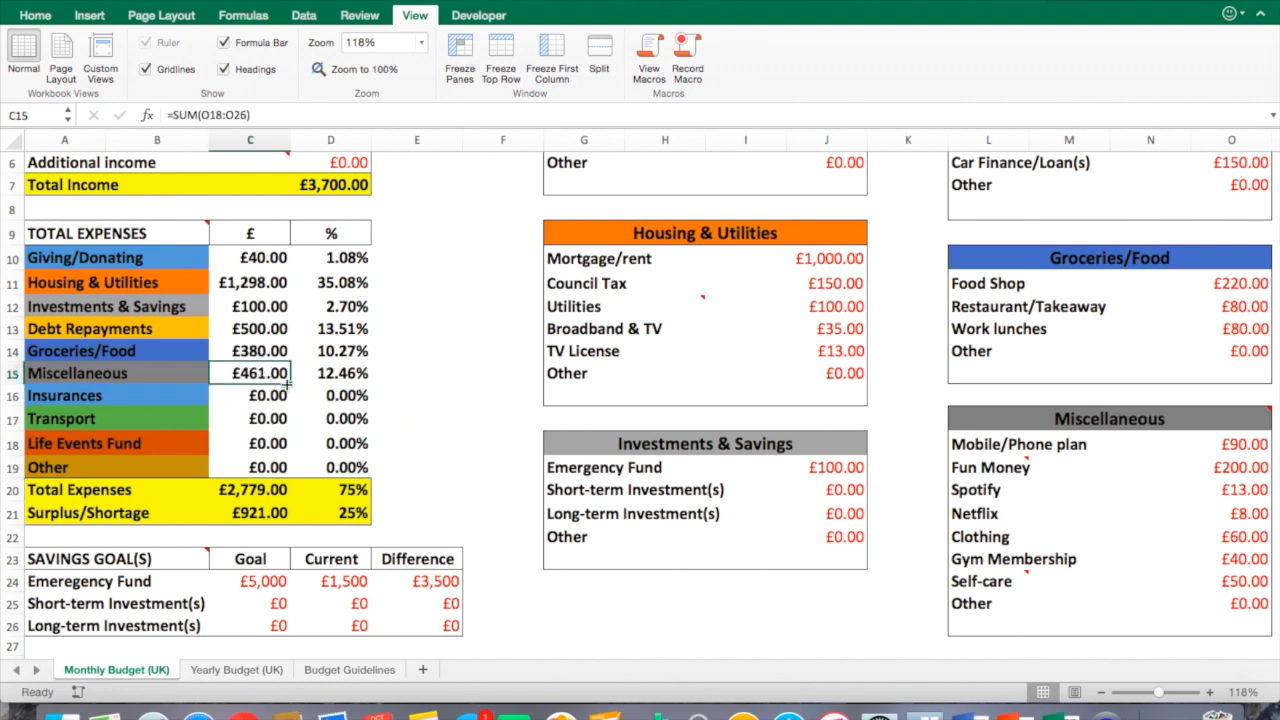
left_click(324, 375)
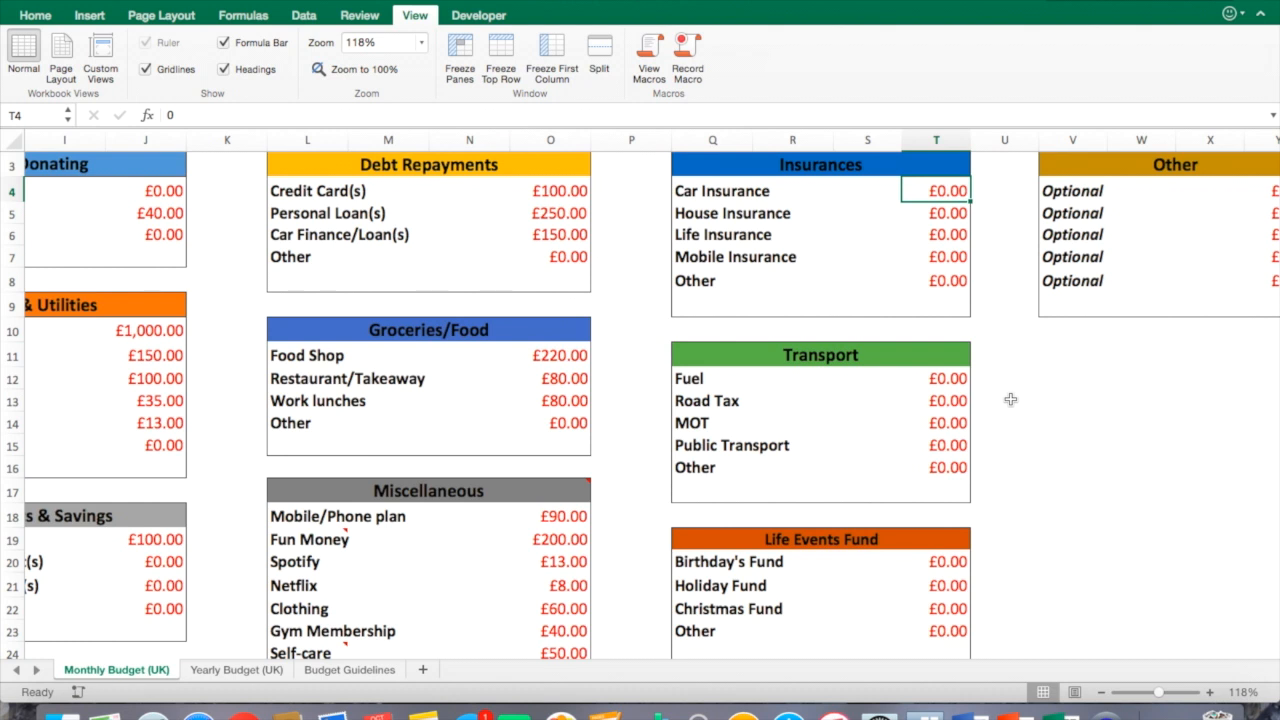
Enter 100 for Car Insurance, 20 for House Insurance and 20 for Life Insurance in the Insurances category.
type("100")
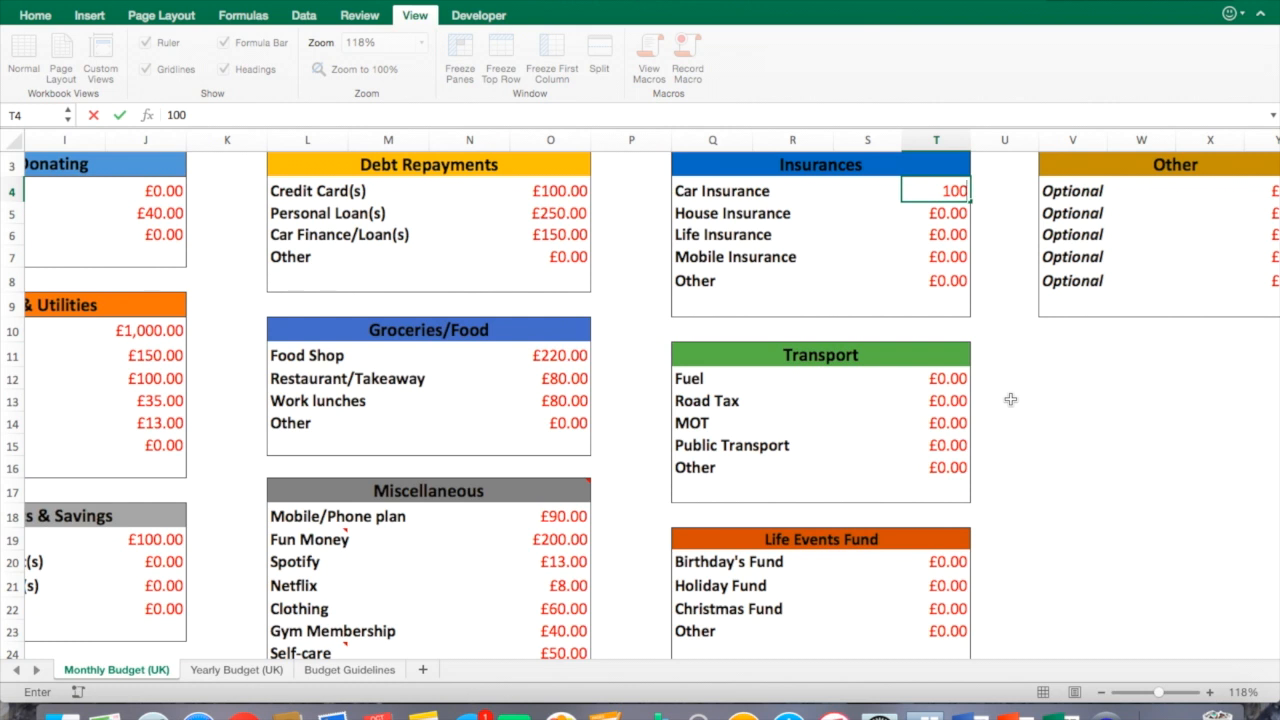
key("Return")
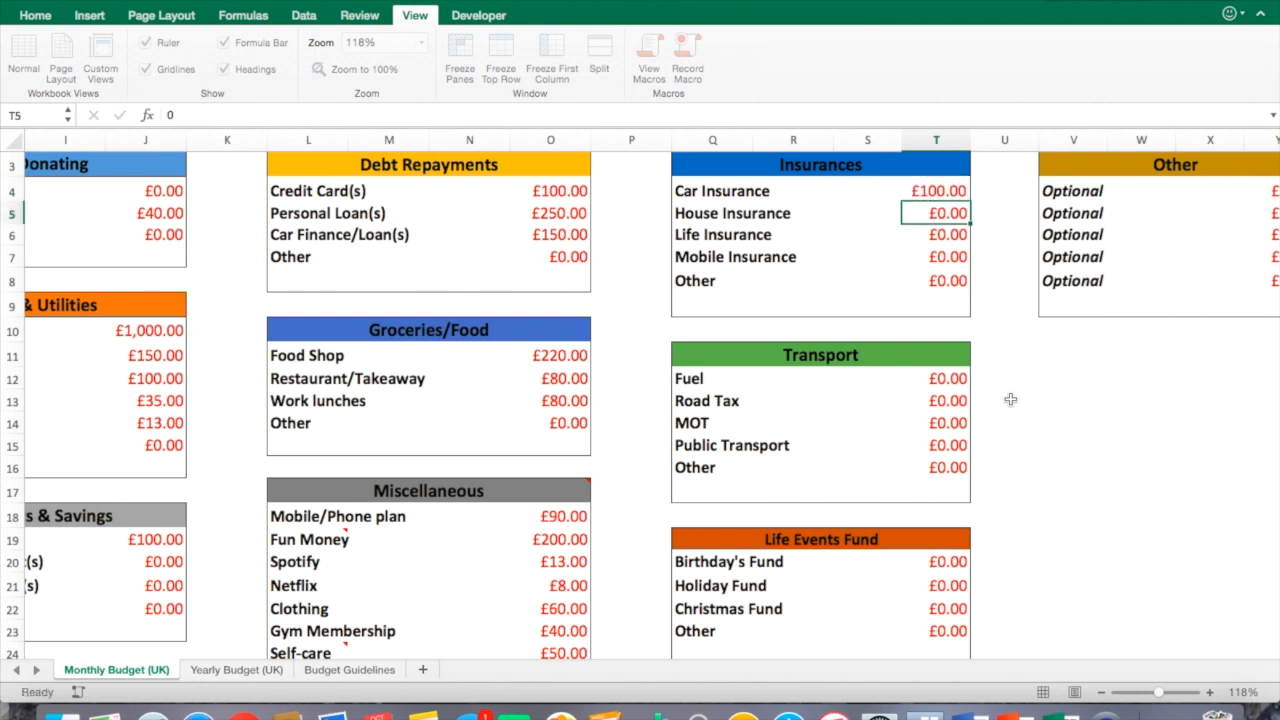
type("20")
key("Return")
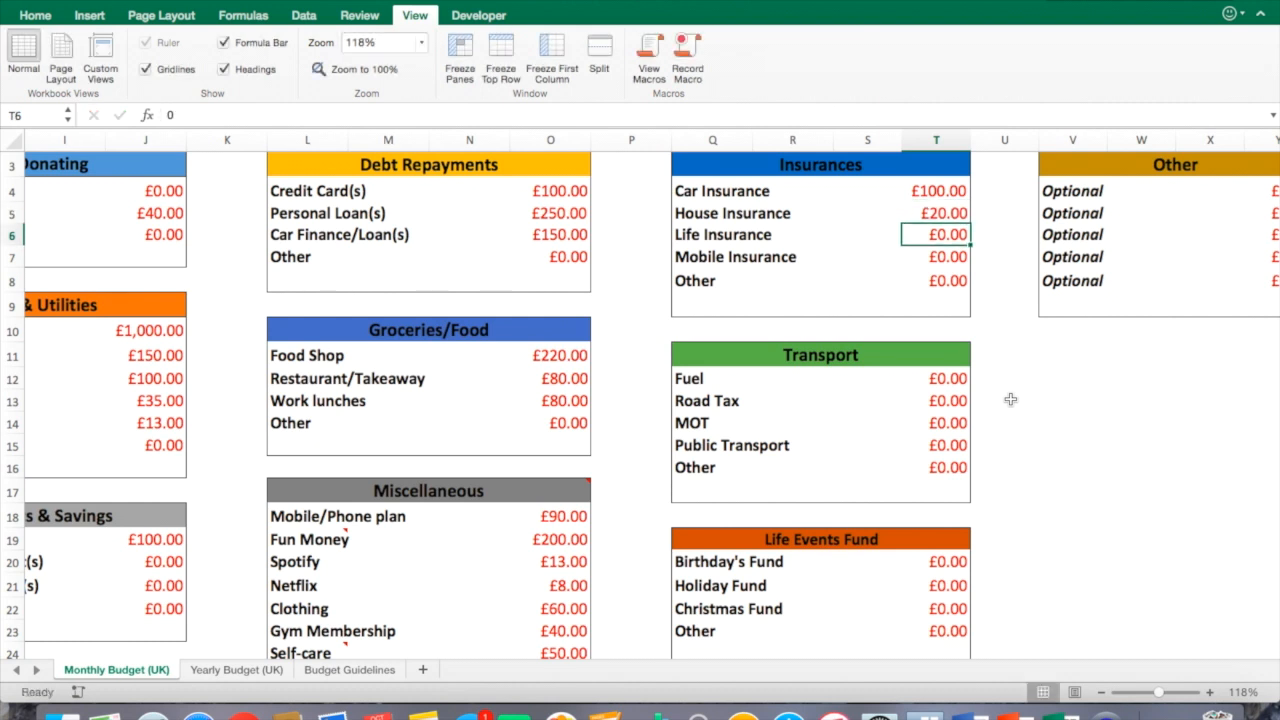
type("20")
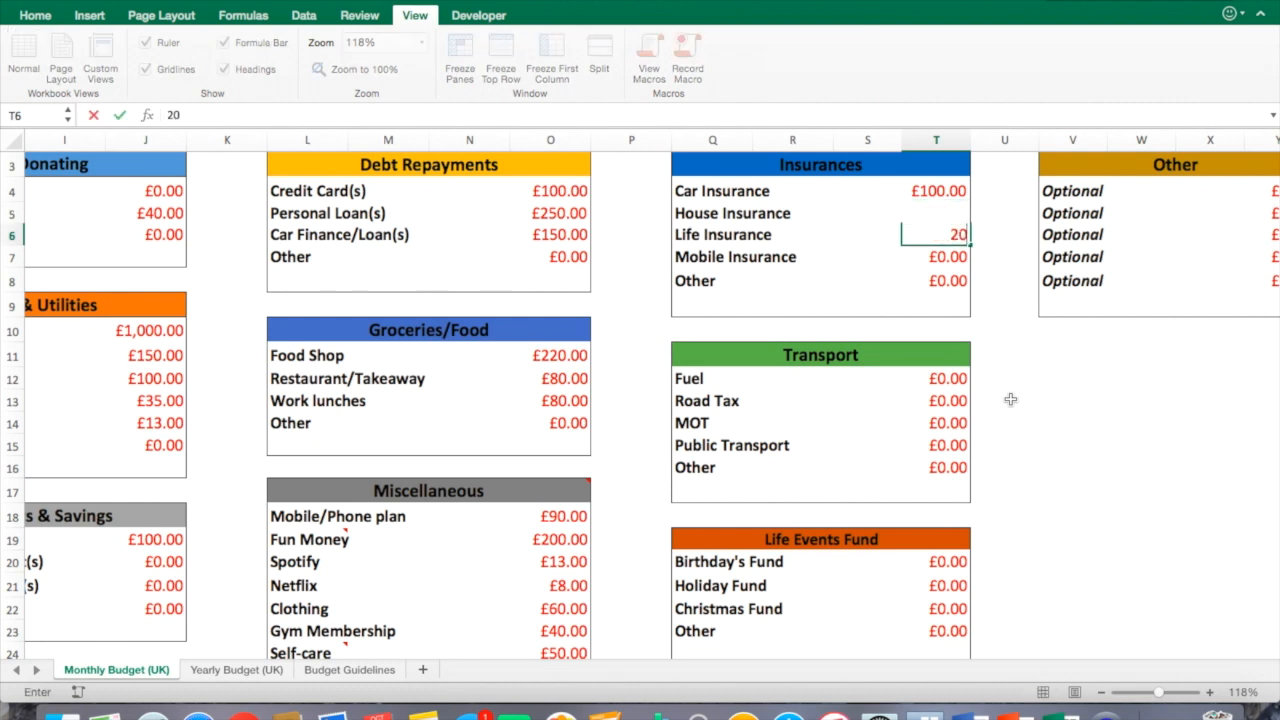
key("Return")
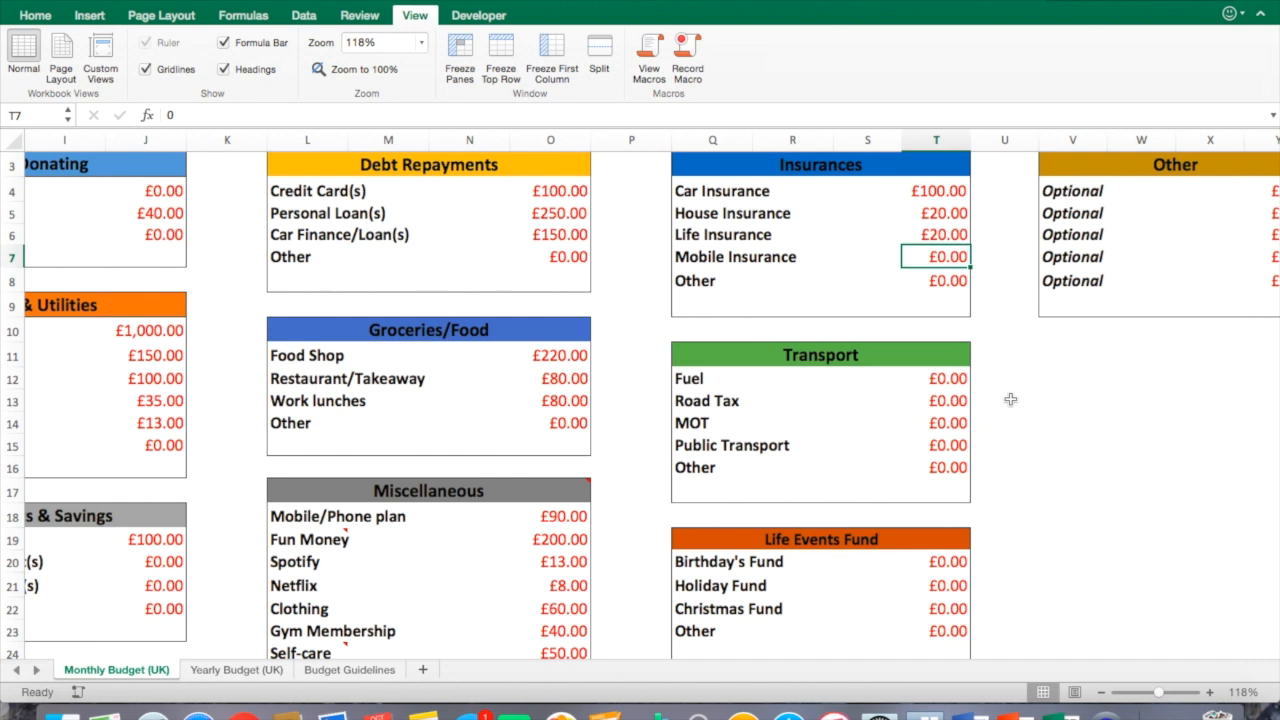
Enter 15 for Mobile Insurance and rename the Insurances Other row to Pet Insurance.
type("15")
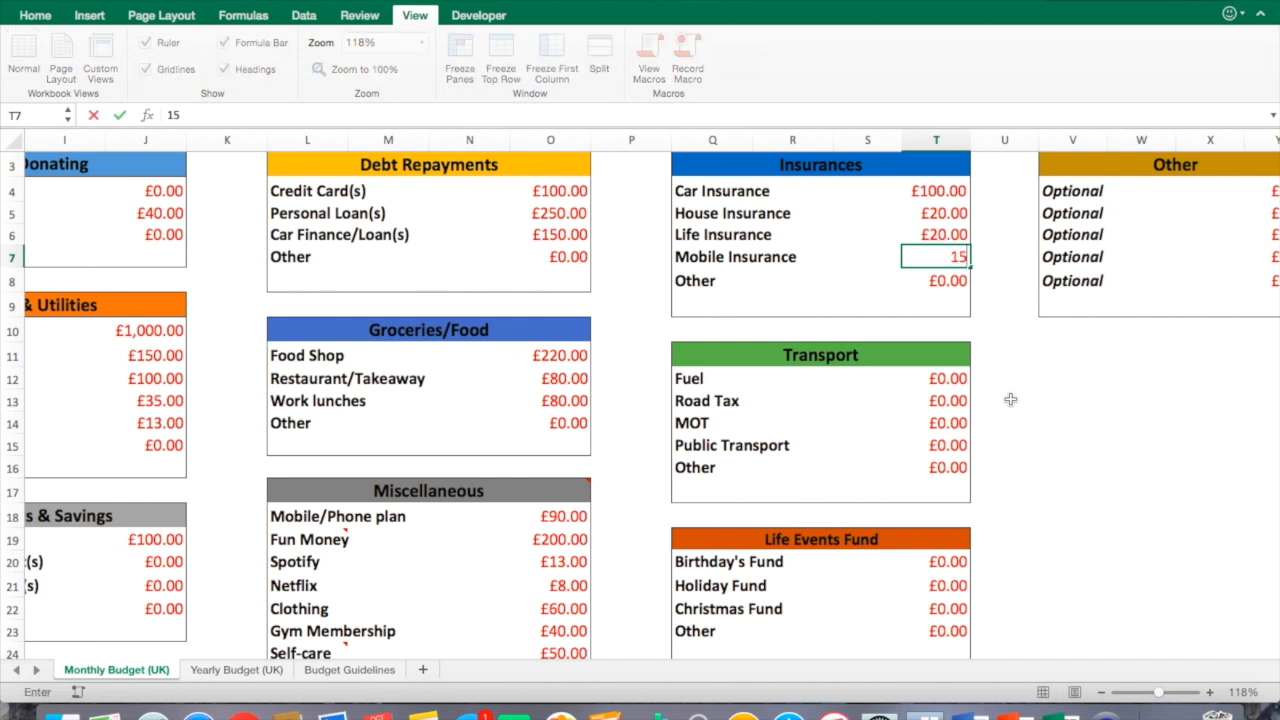
key("Return")
left_click(760, 282)
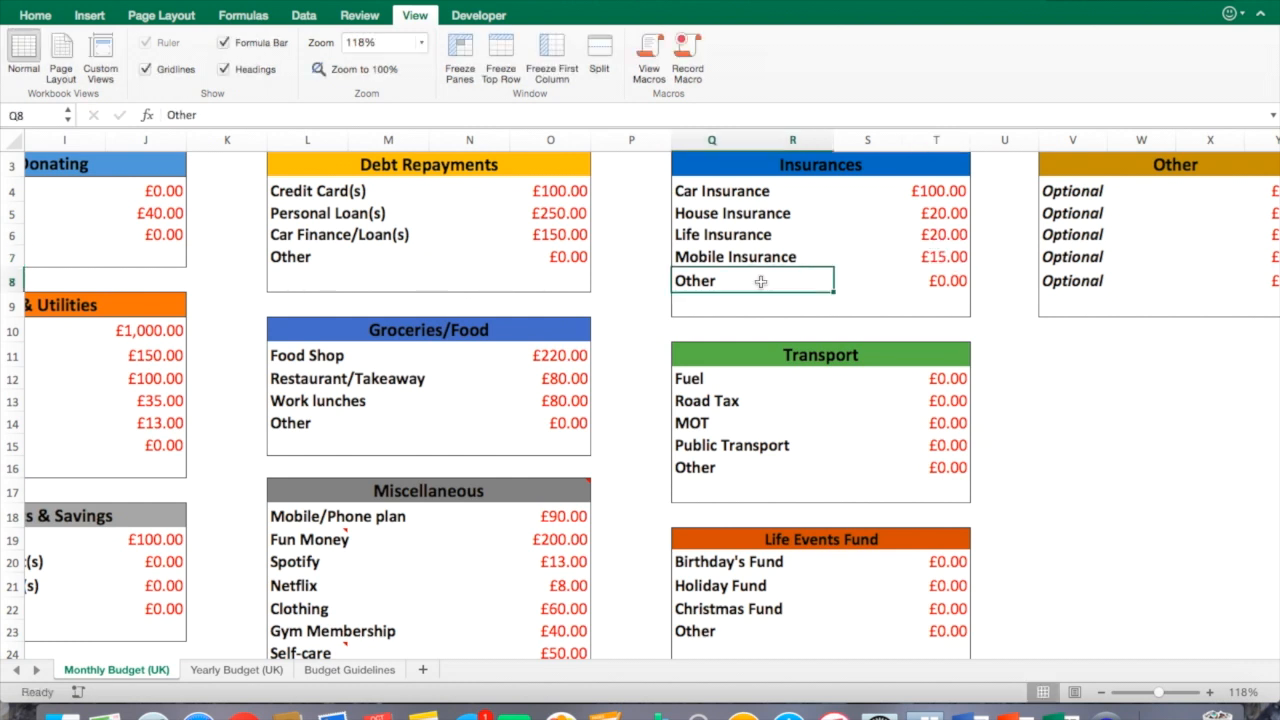
type("Pet")
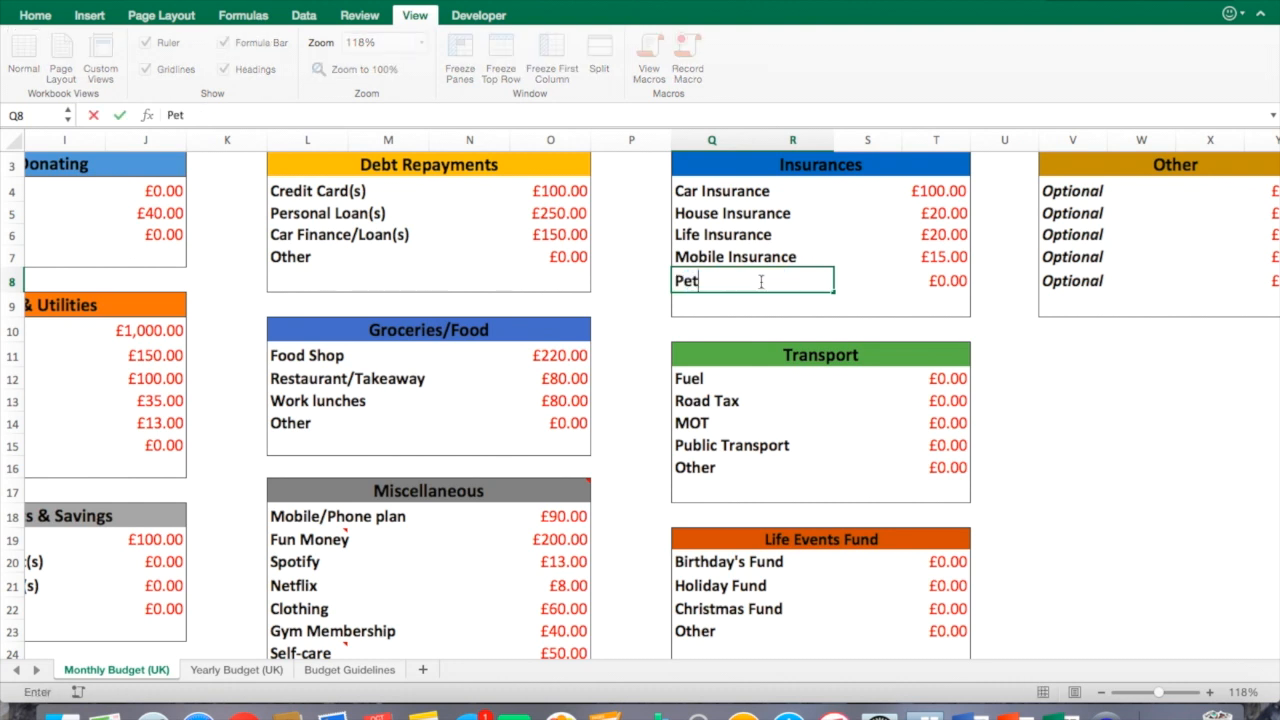
type(" Insurance")
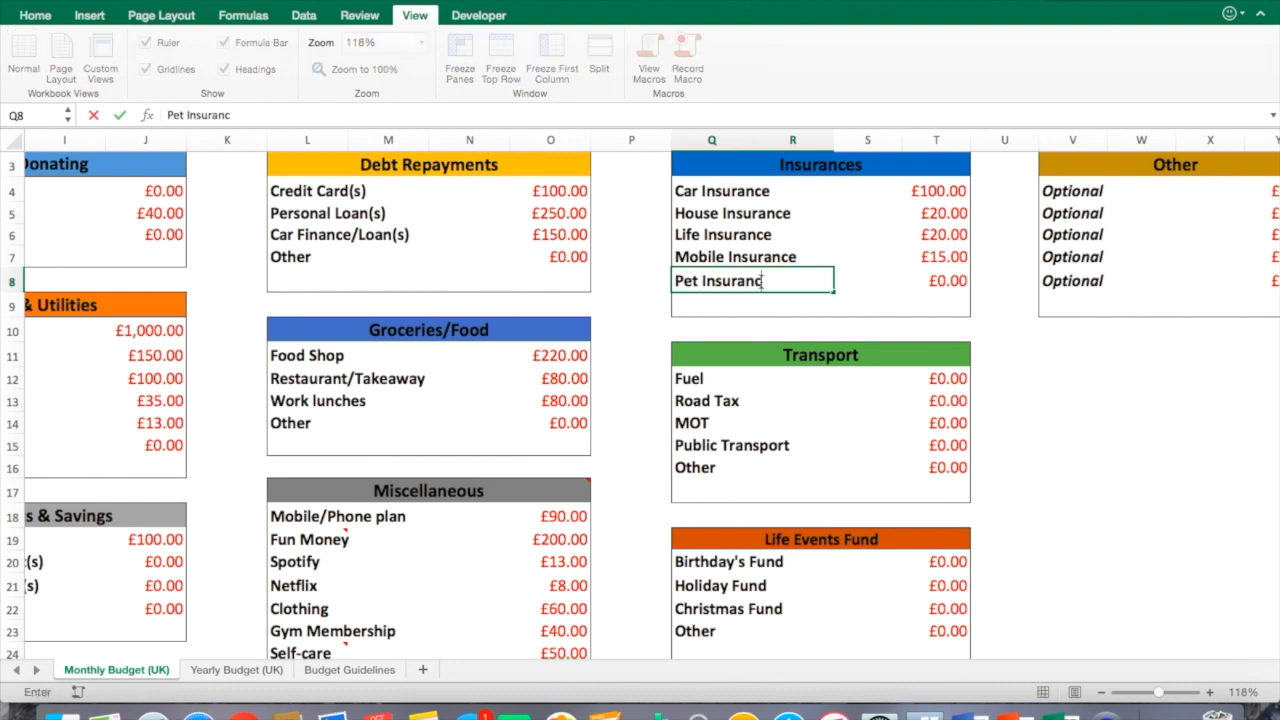
key("Tab")
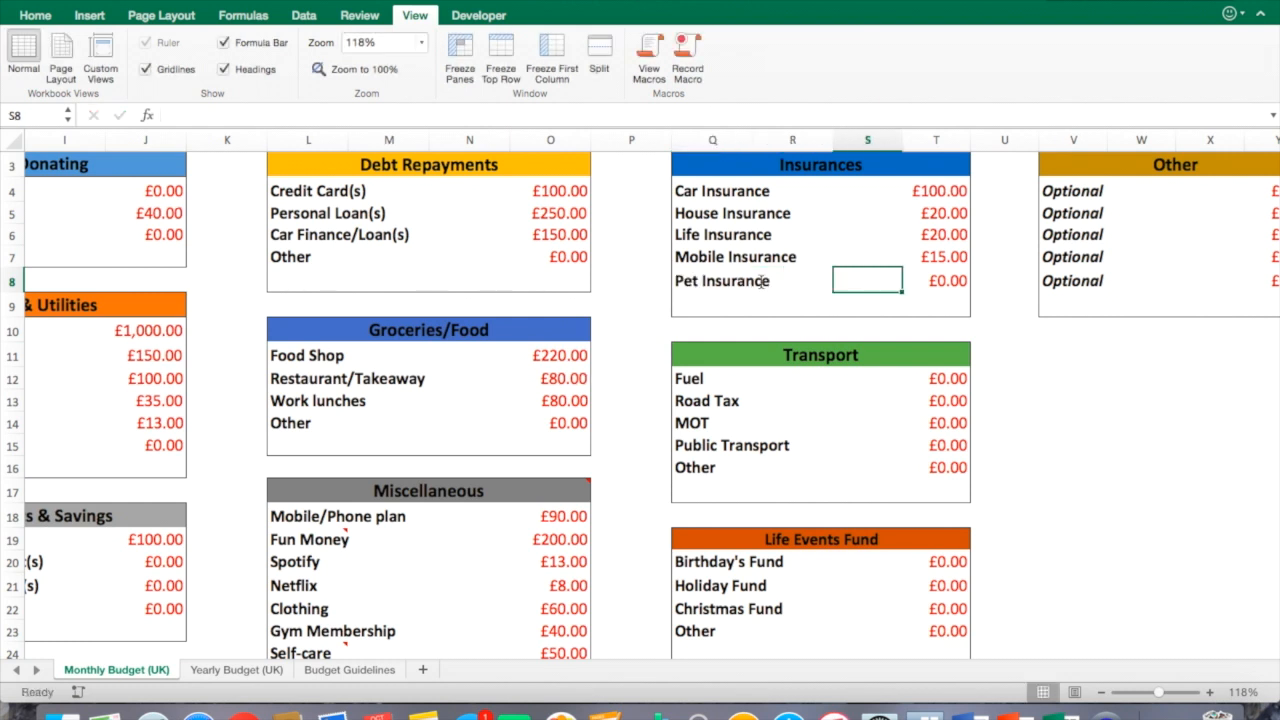
Enter 20 for Pet Insurance.
left_click(944, 281)
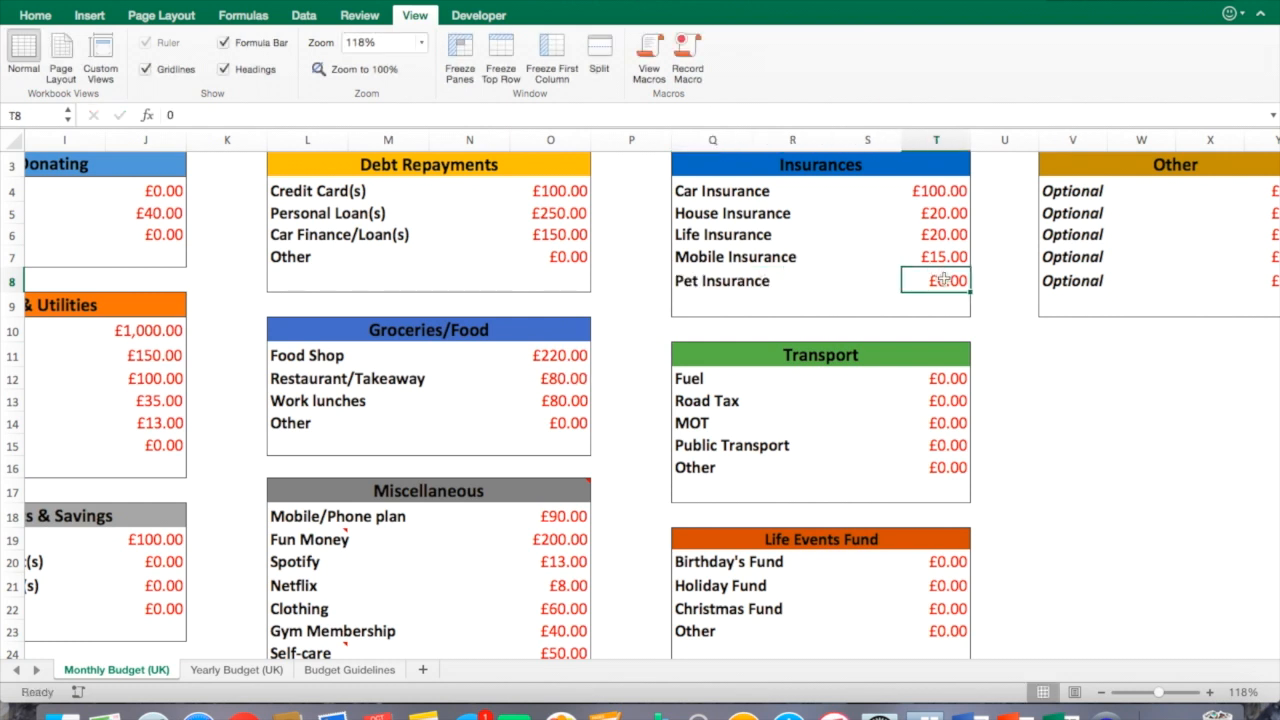
type("20")
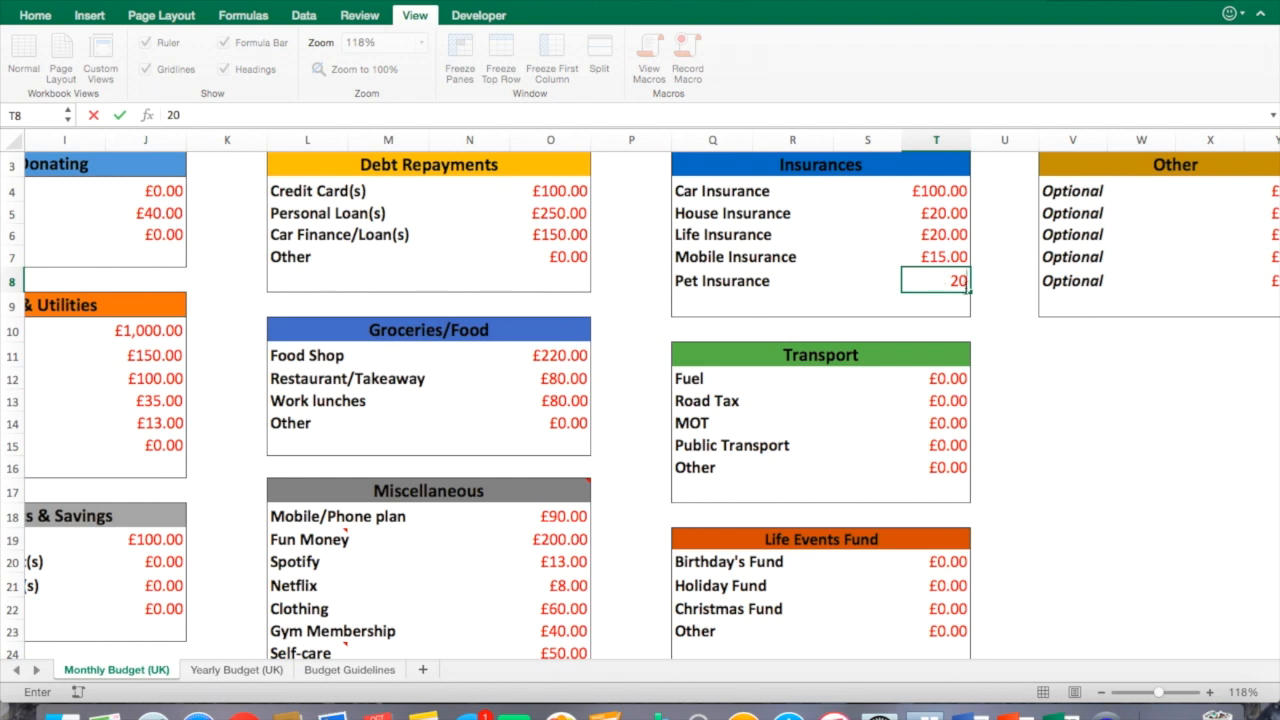
left_click(988, 295)
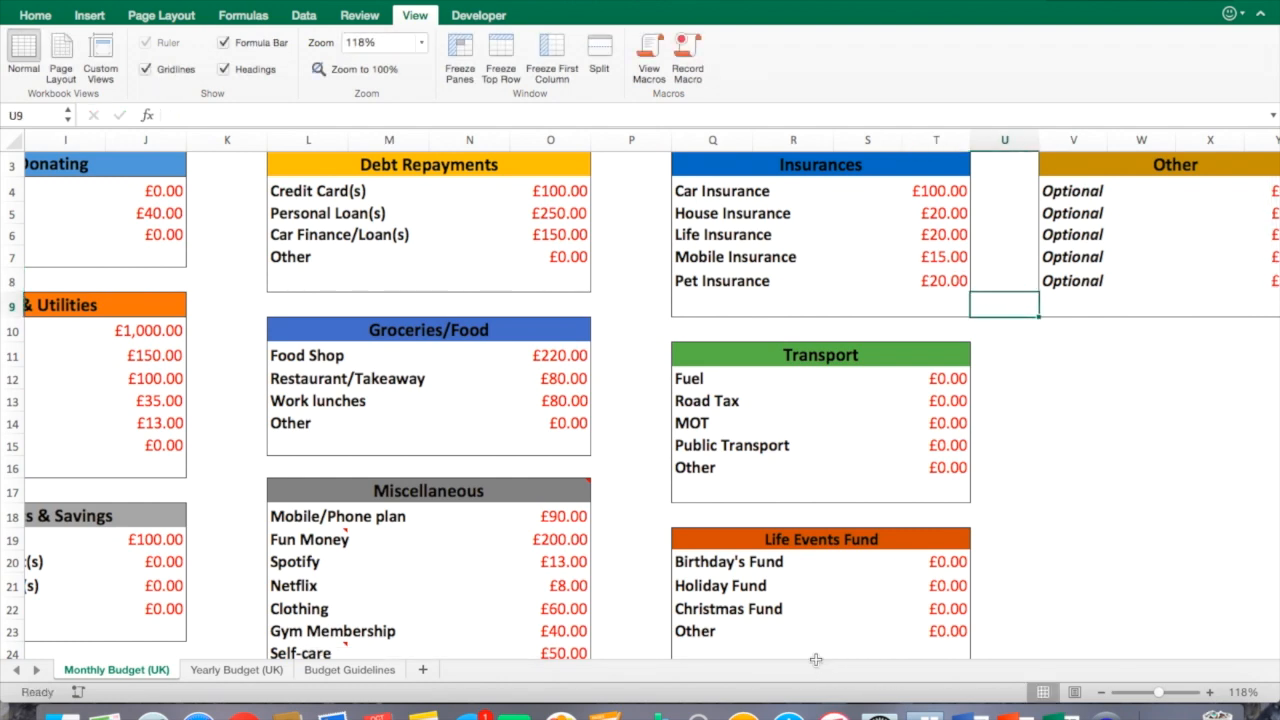
Inspect the Insurances, Total Expenses and Surplus/Shortage figures and formulas in the expenses summary.
left_click_drag(804, 651, 510, 653)
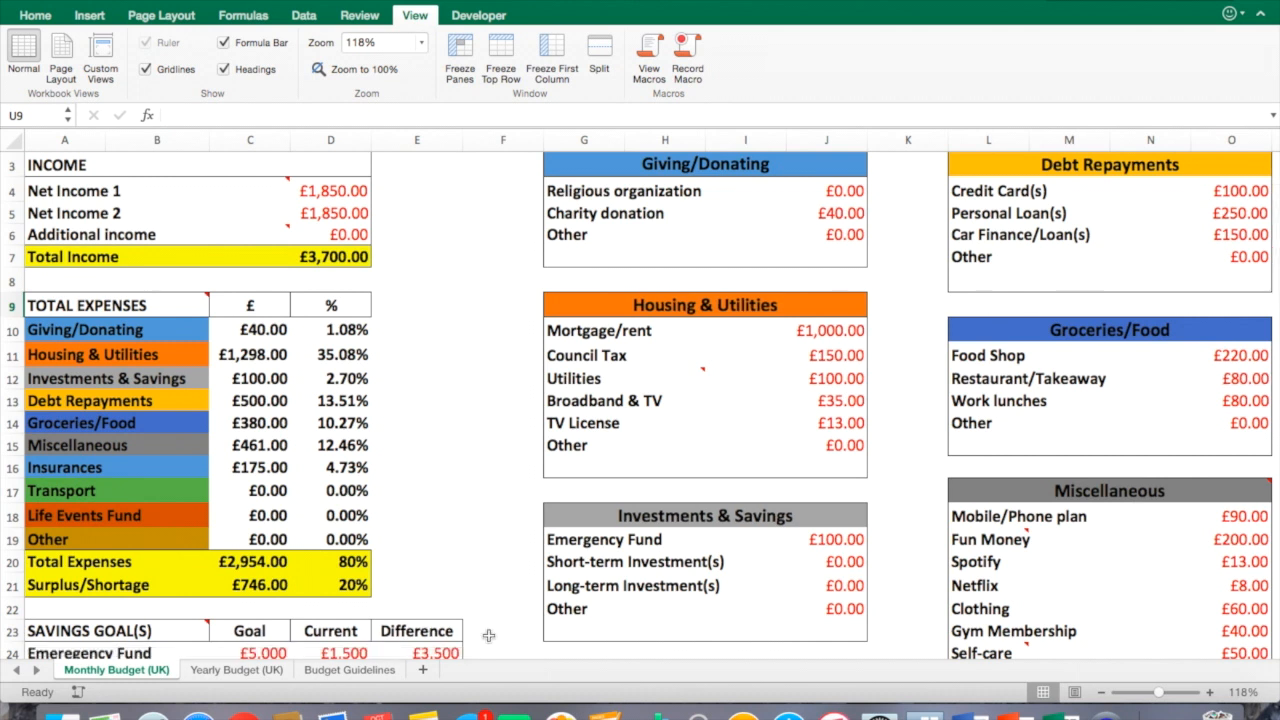
left_click(287, 462)
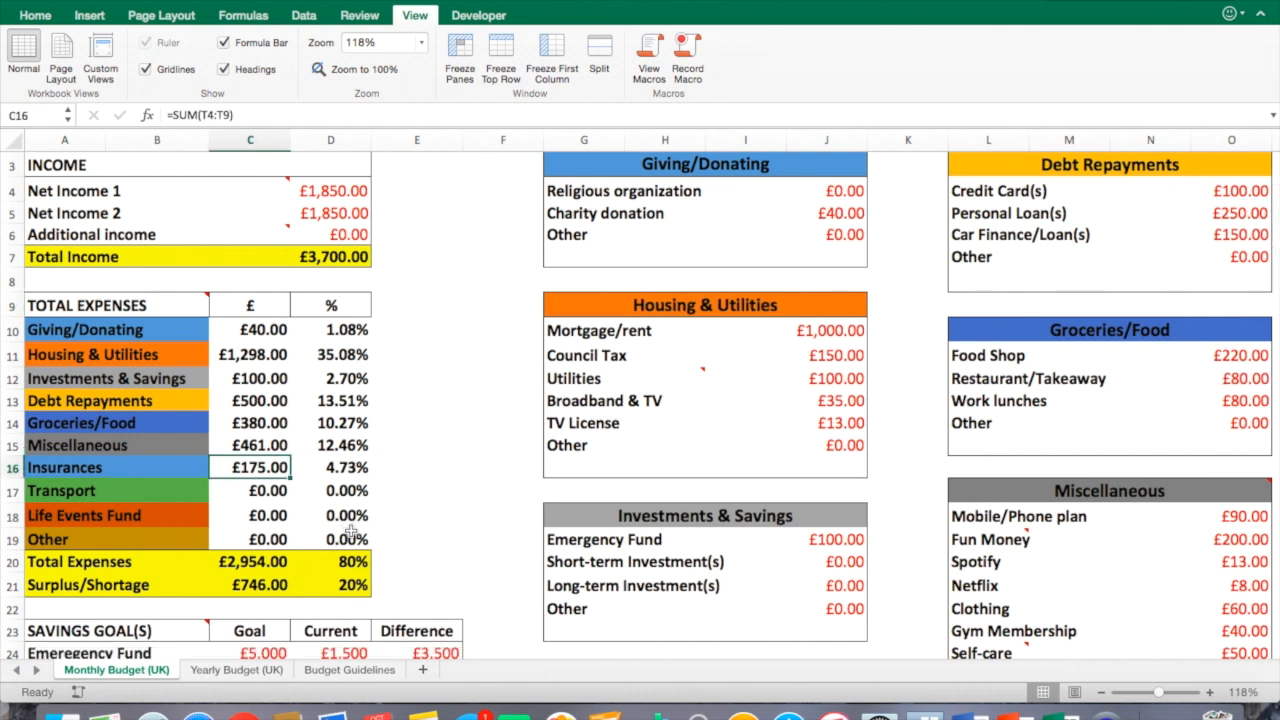
left_click(340, 471)
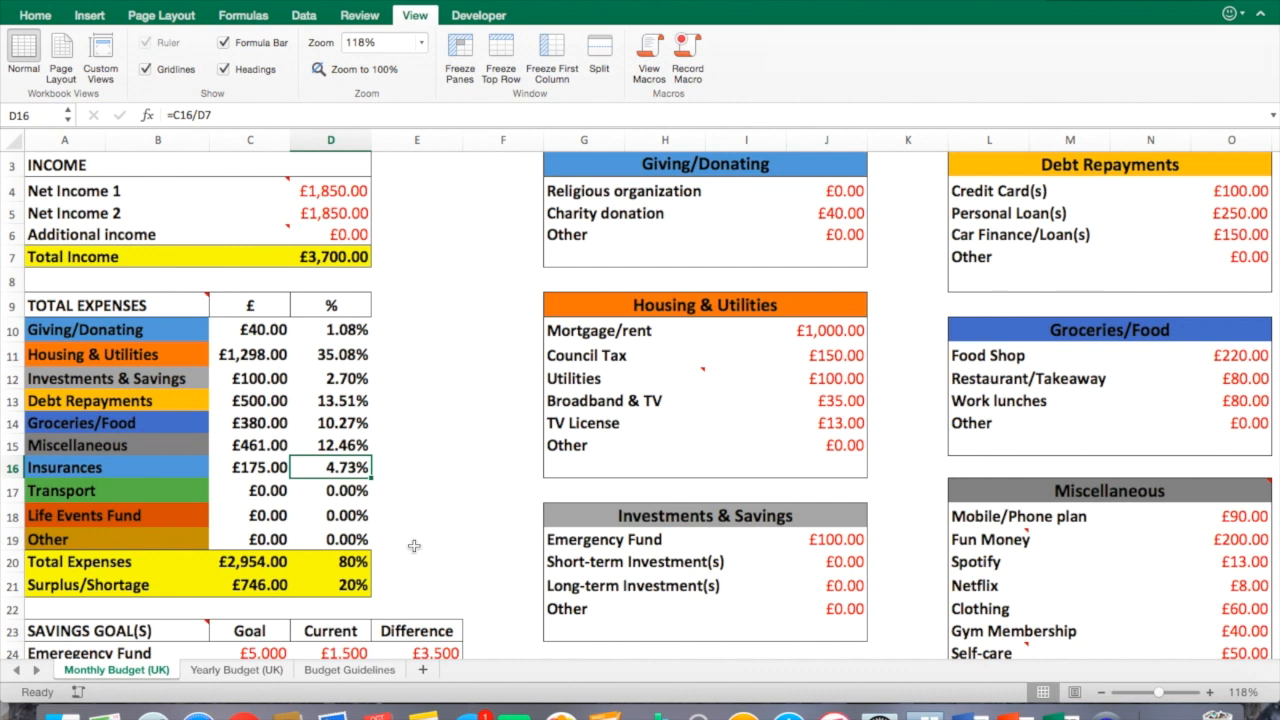
left_click_drag(179, 562, 333, 588)
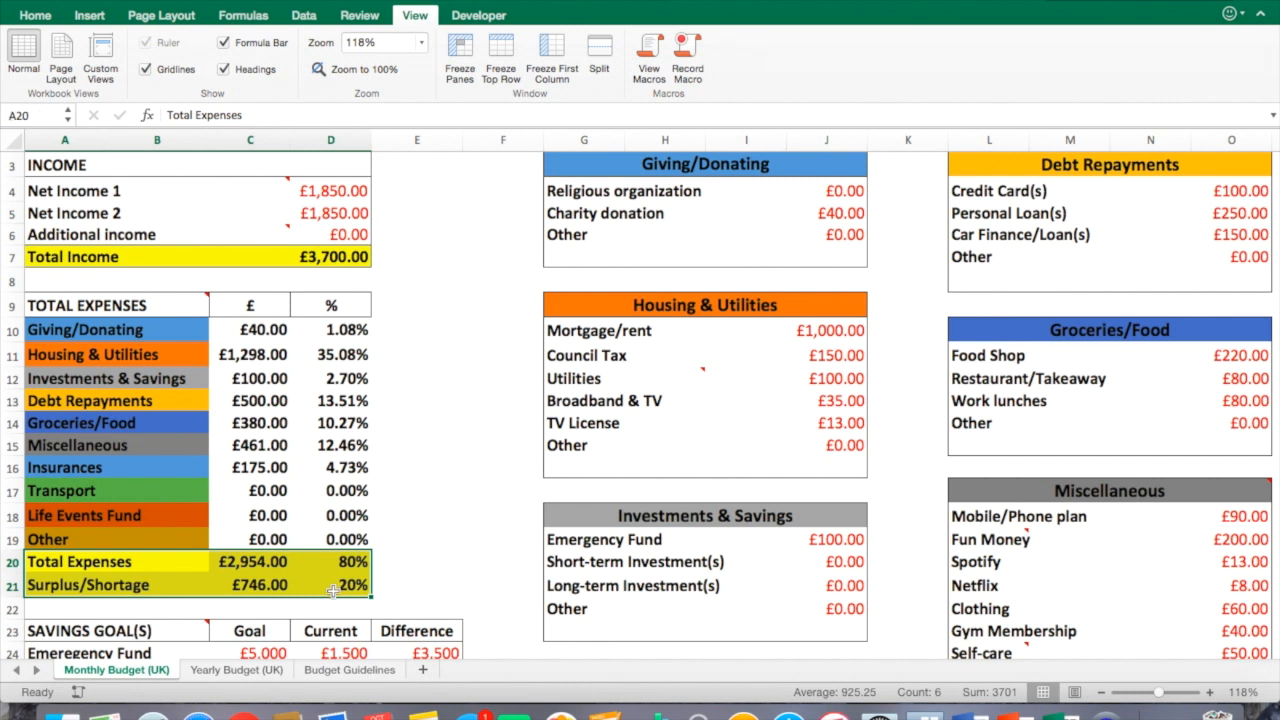
left_click(333, 588)
left_click(270, 567)
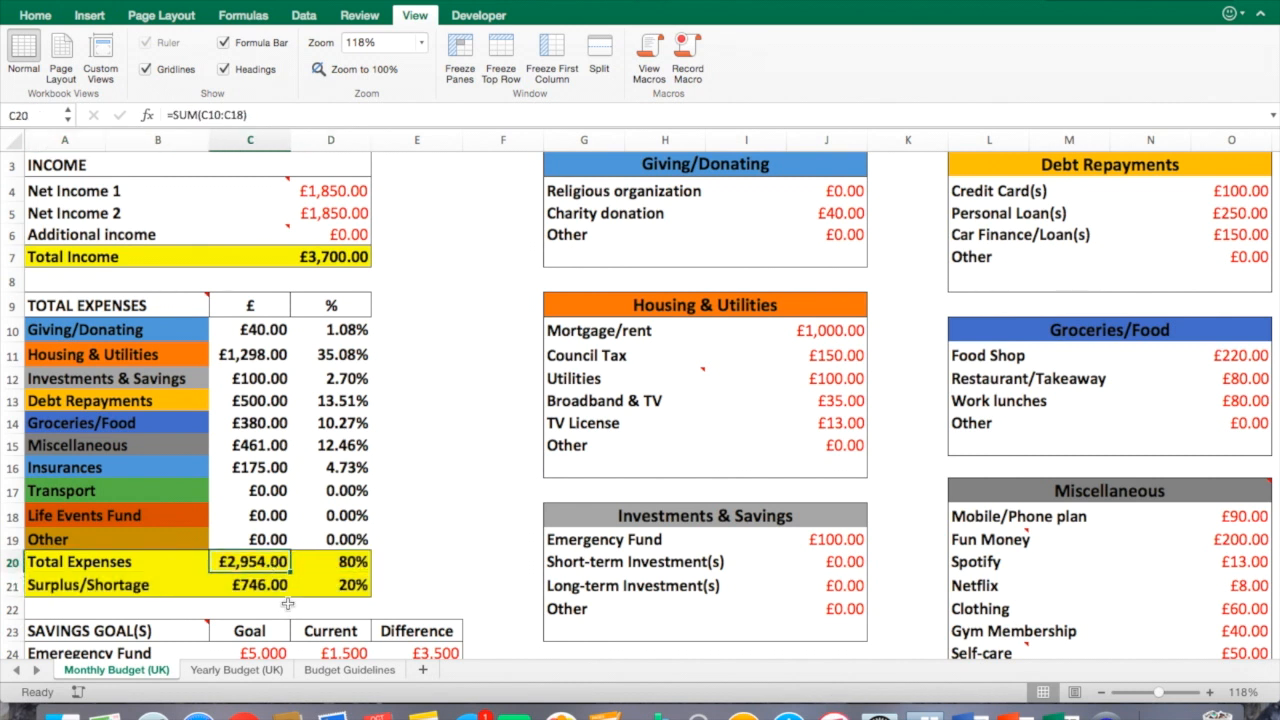
left_click(336, 568)
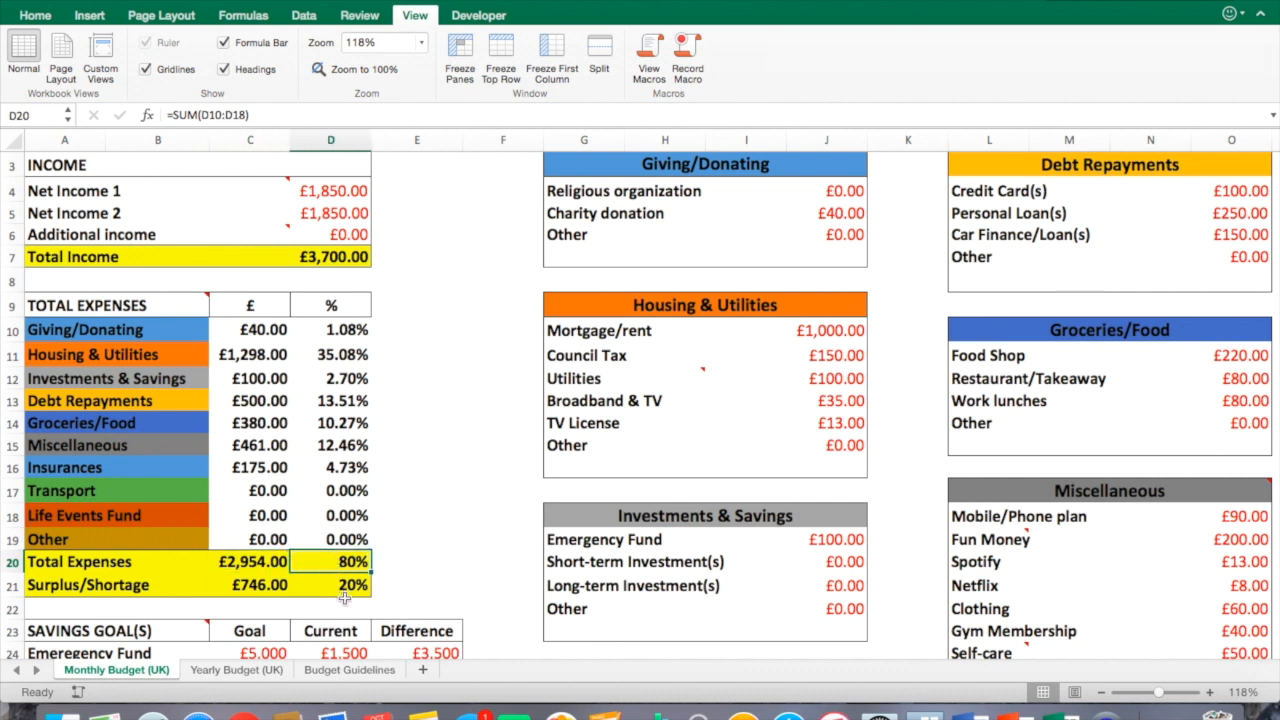
left_click(143, 588)
left_click(230, 594)
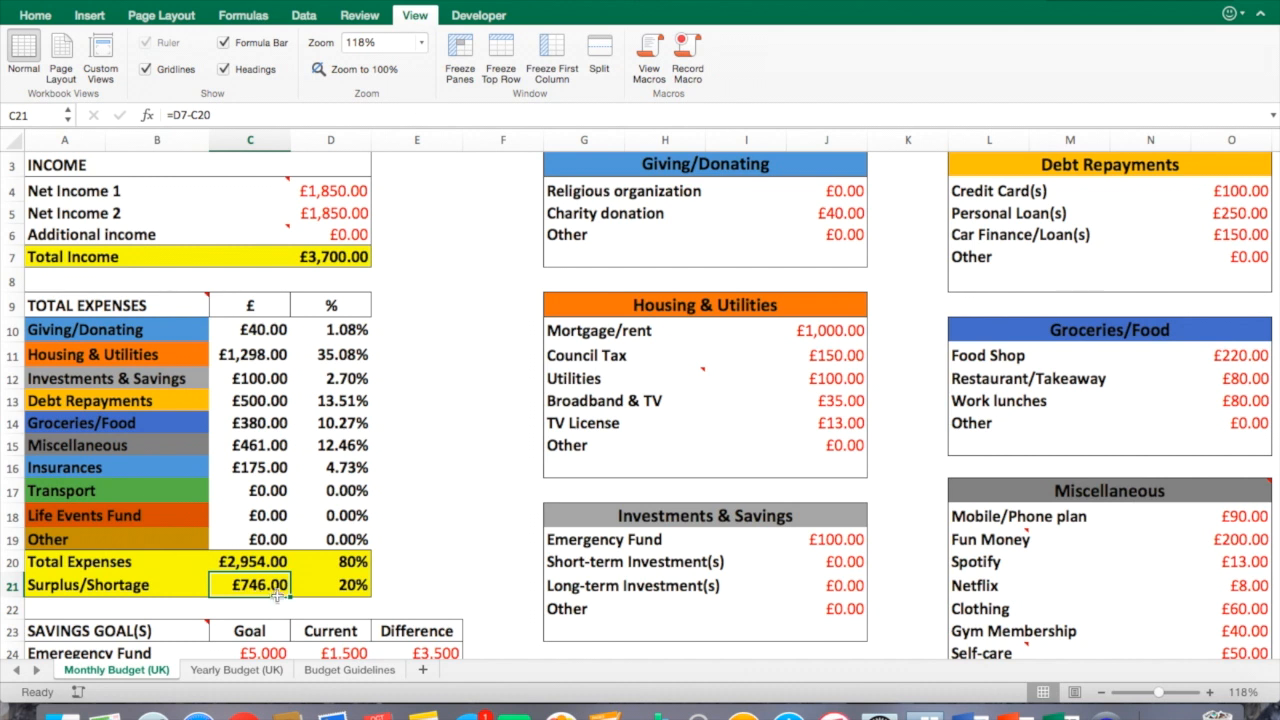
left_click(341, 592)
left_click(385, 595)
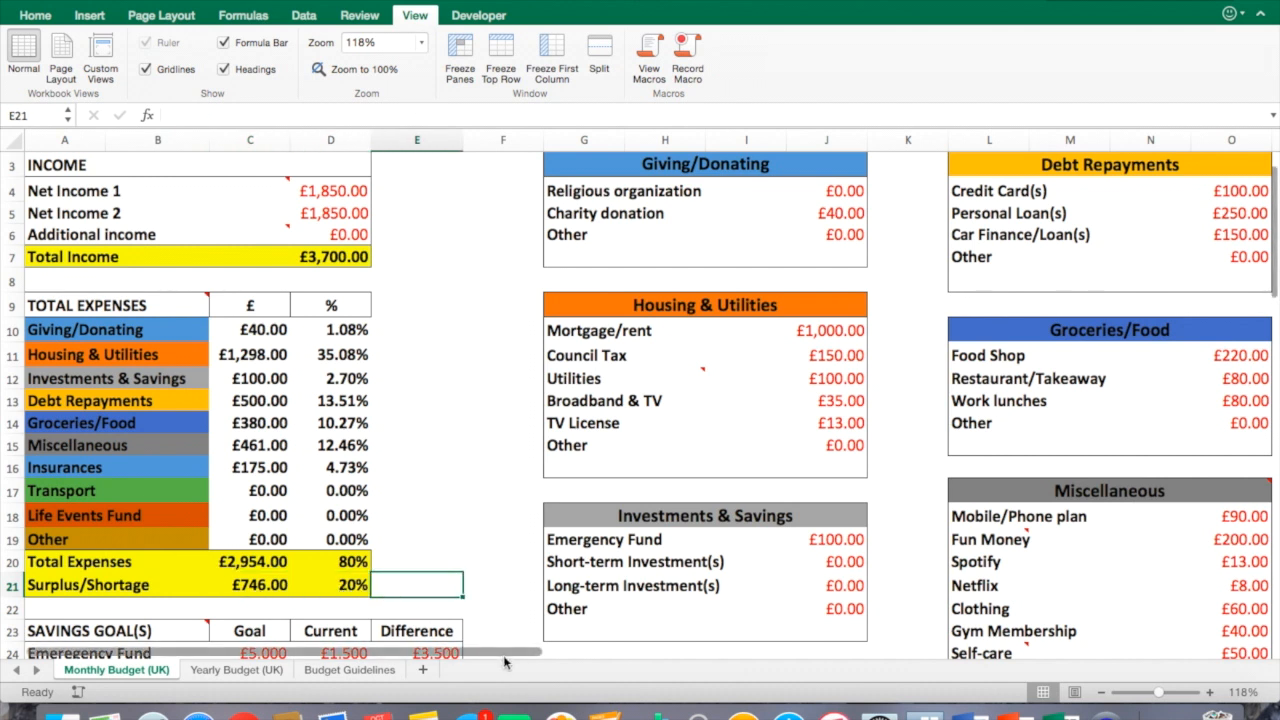
Enter 120 for Fuel and 20 for Road Tax in the Transport category.
left_click_drag(561, 650, 811, 655)
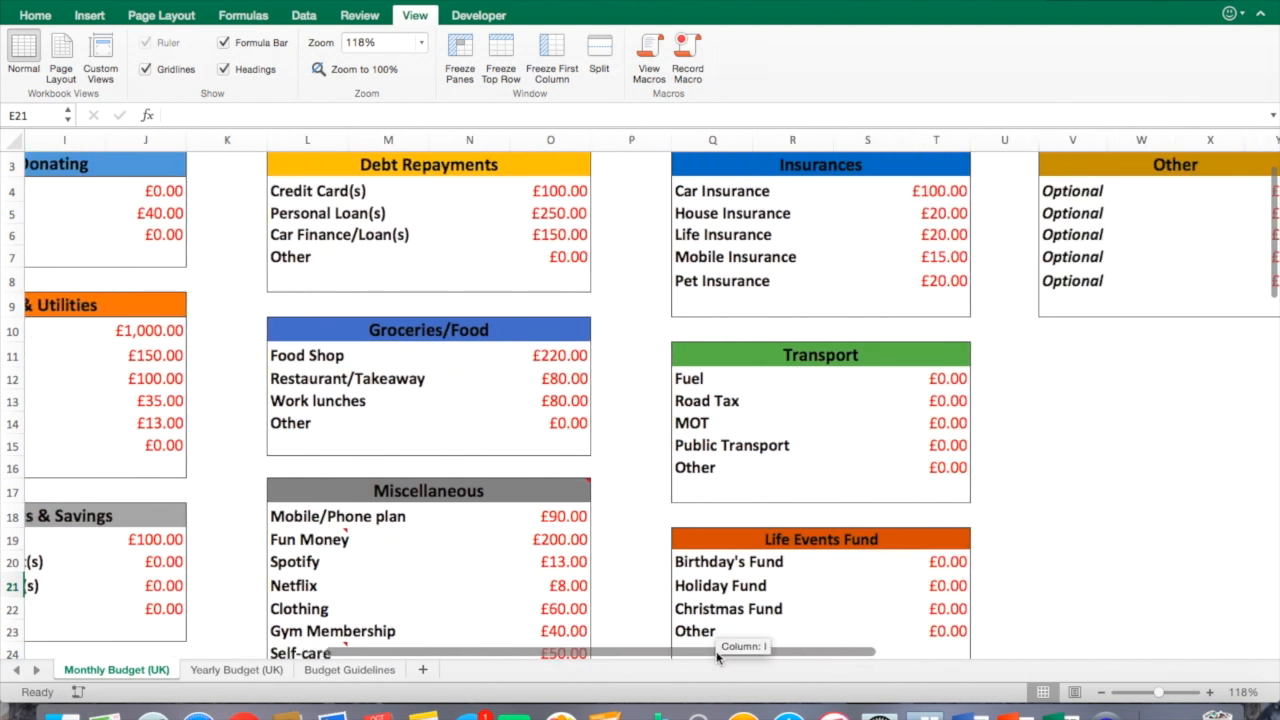
left_click(936, 382)
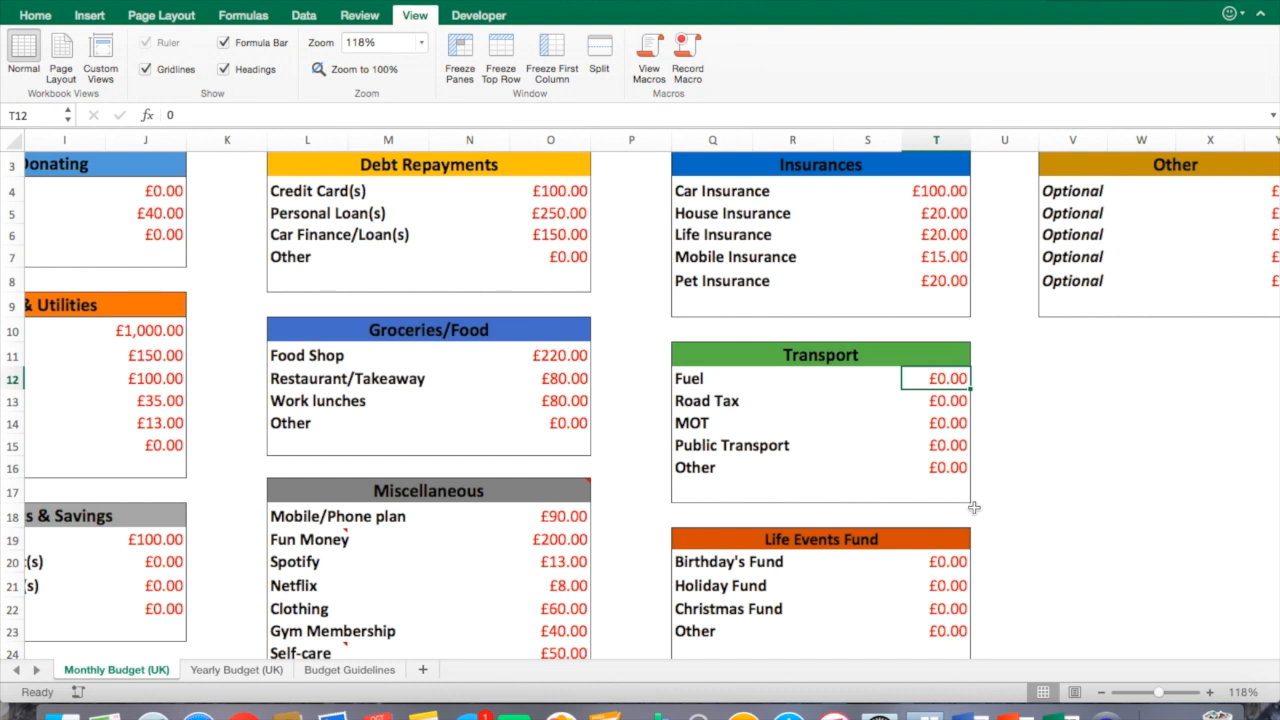
type("120")
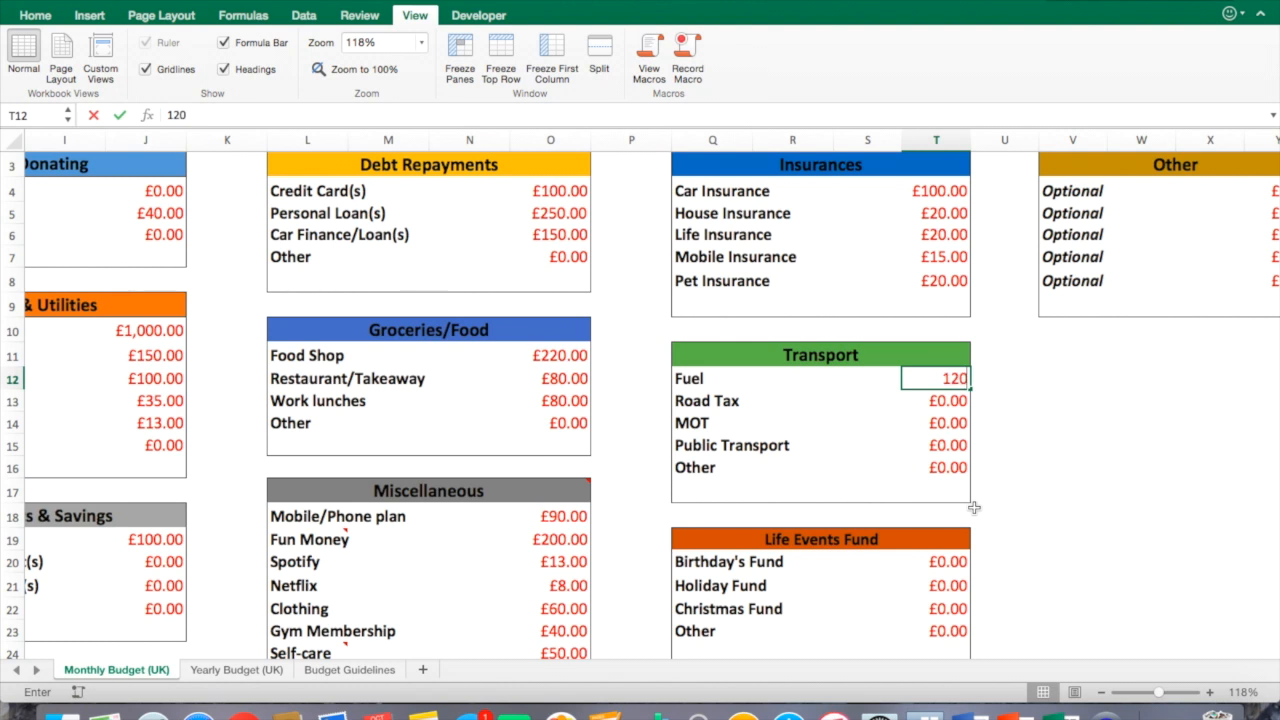
key("Return")
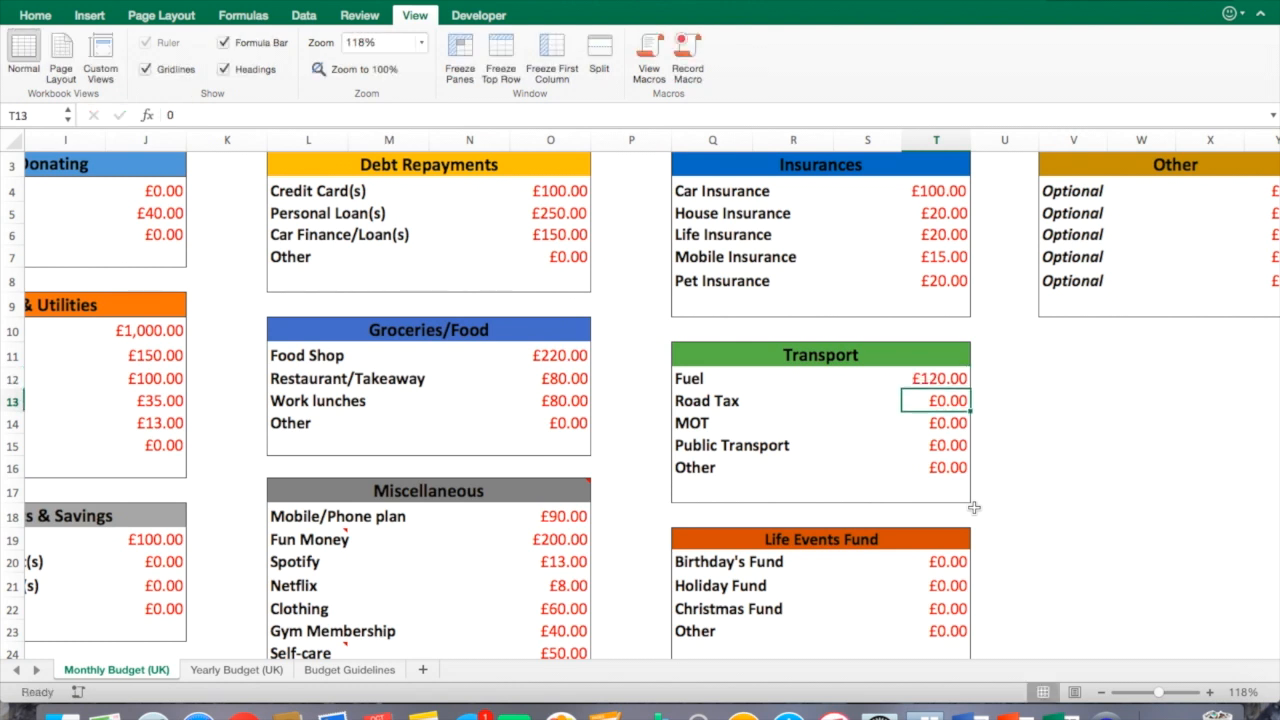
type("10")
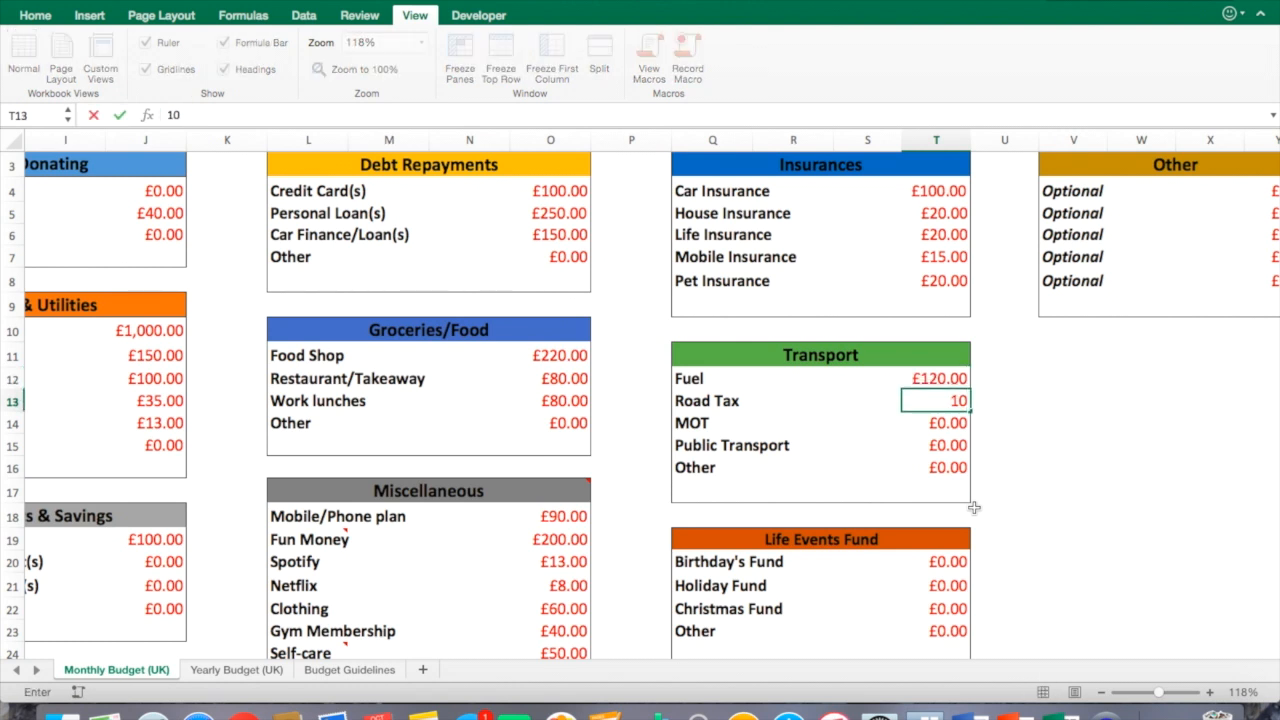
key("Return")
key("Up")
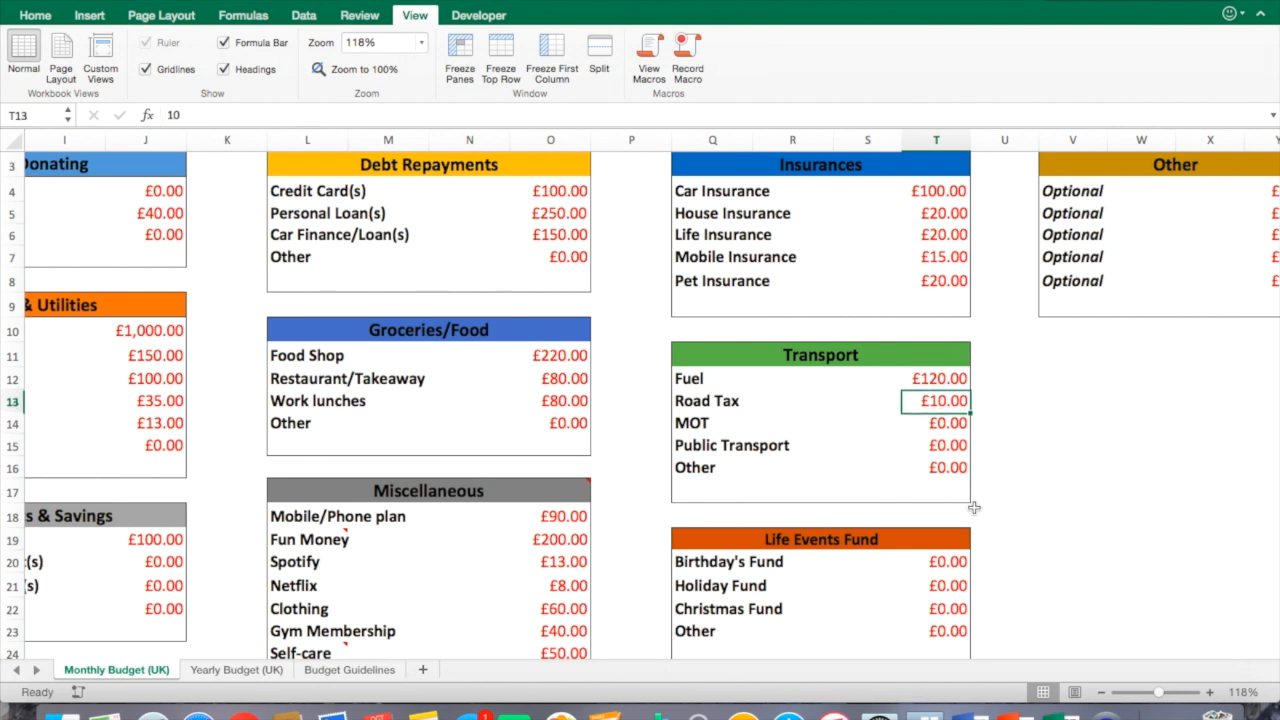
type("20")
key("Return")
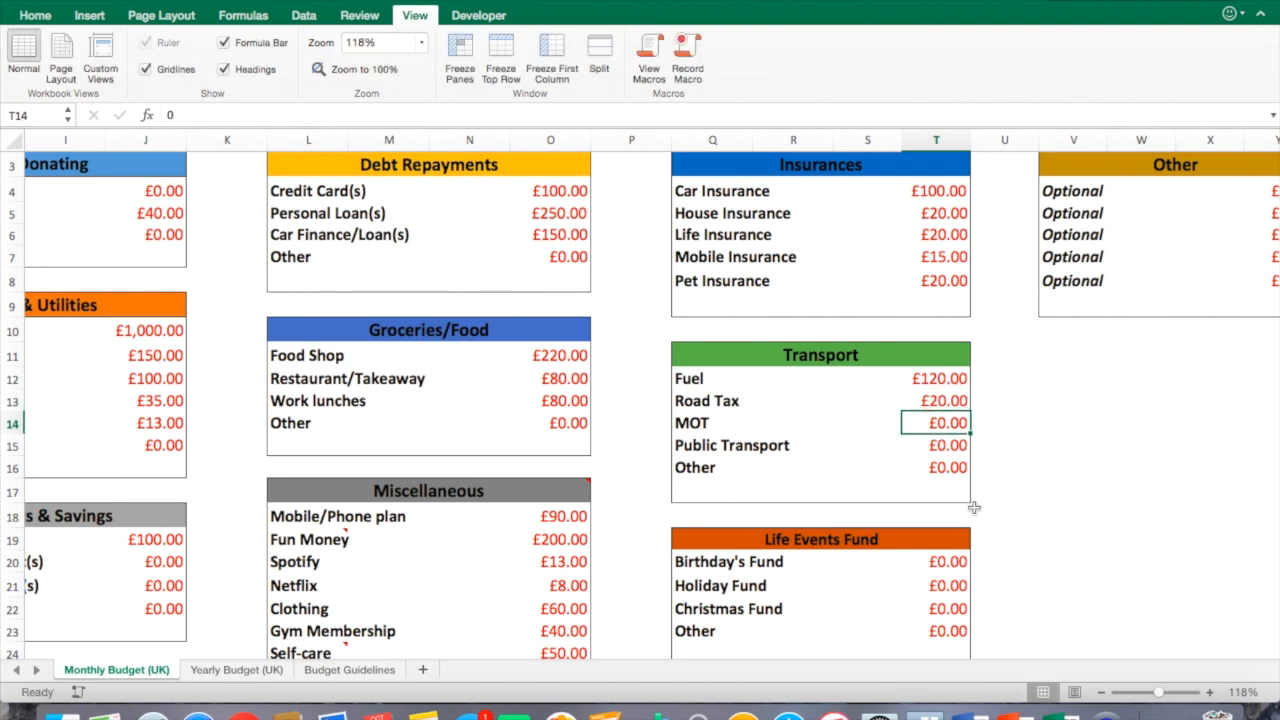
Enter 15 for MOT and rename the Transport Other row to Car maintenance with 20.
type("15")
key("Return")
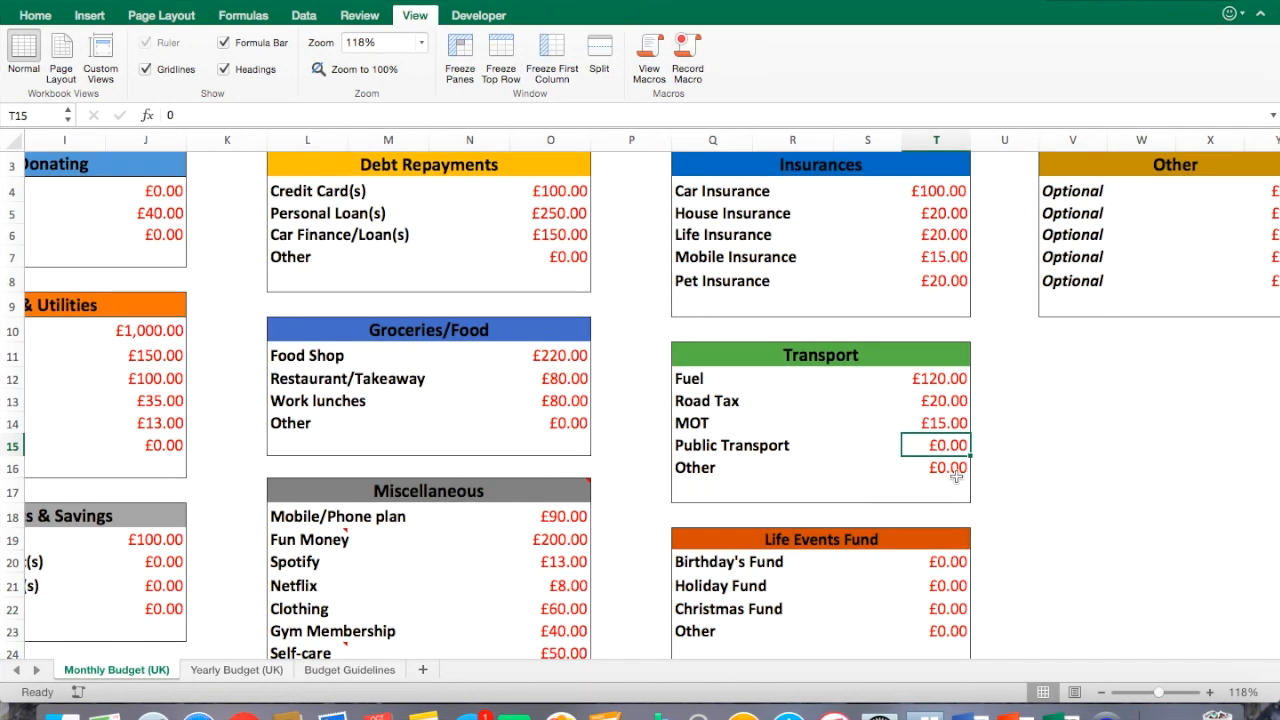
left_click(792, 471)
type("Car maintenance")
left_click(938, 465)
type("20")
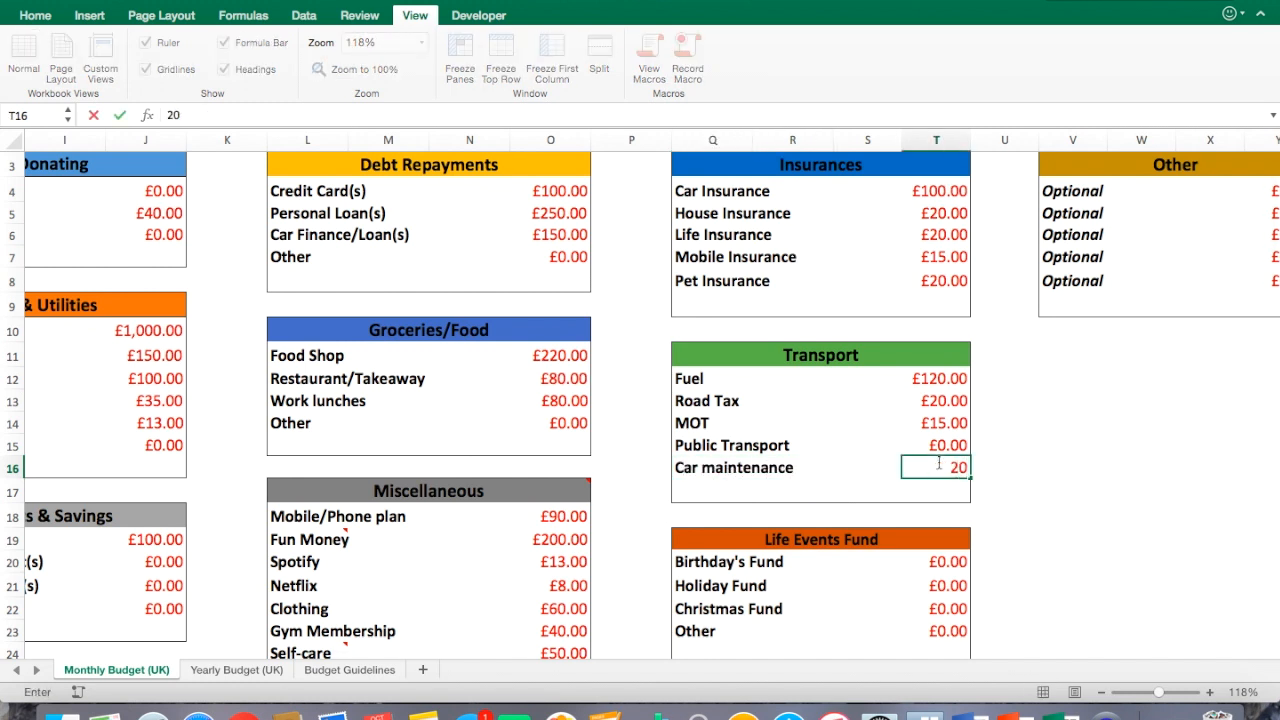
left_click(1003, 466)
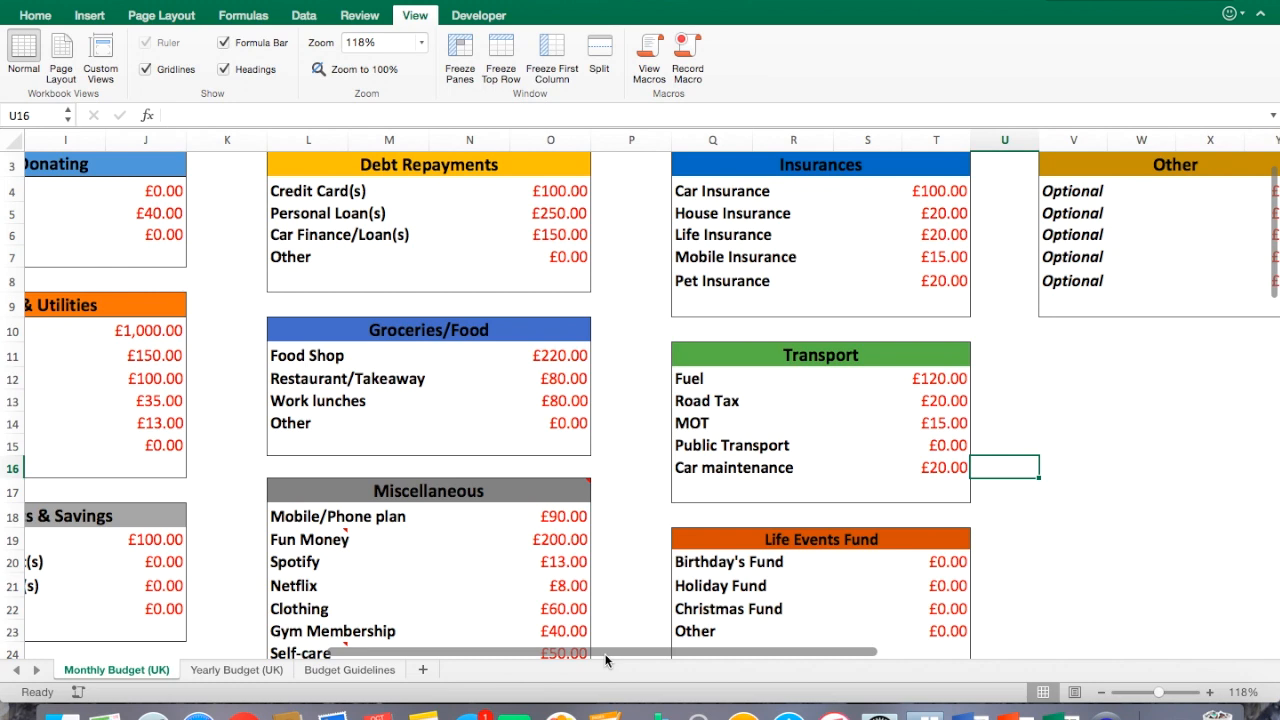
Check the Transport total in the expenses summary.
left_click_drag(605, 656, 311, 631)
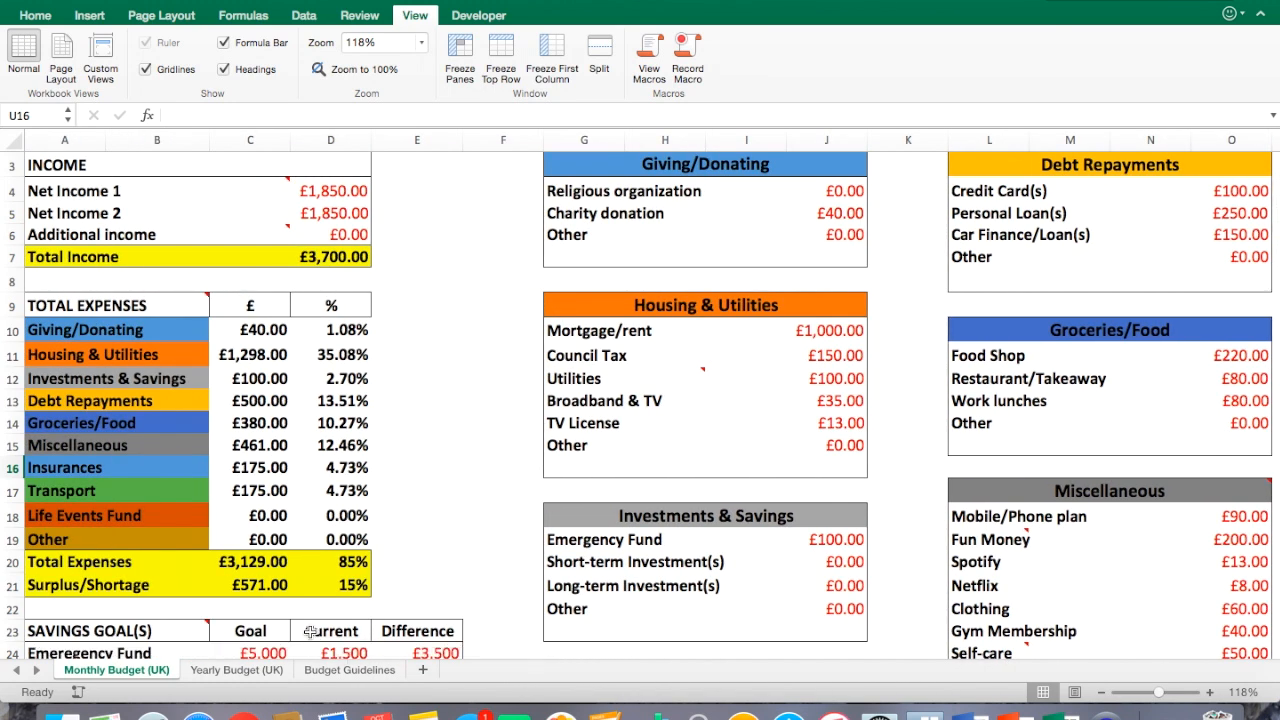
left_click(284, 515)
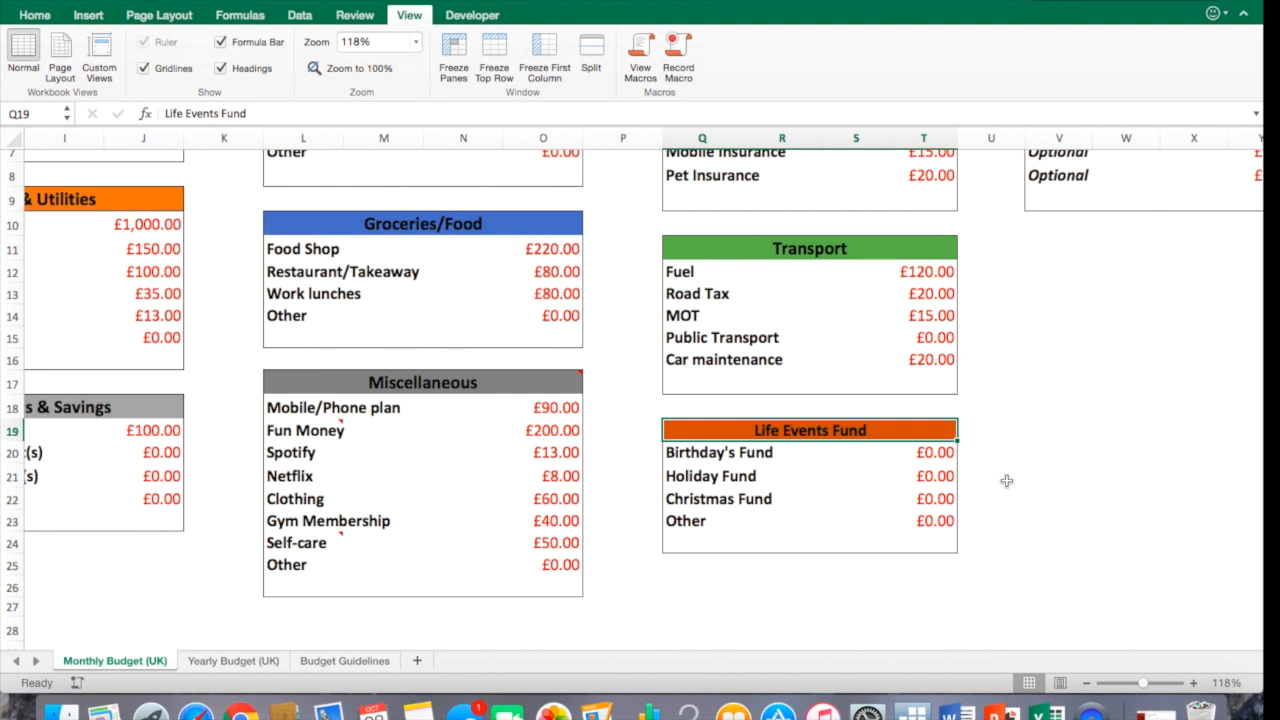
Enter 20 for Birthday's Fund, 250 for Holiday Fund and 50 for Christmas Fund in Life Events Fund.
left_click(925, 455)
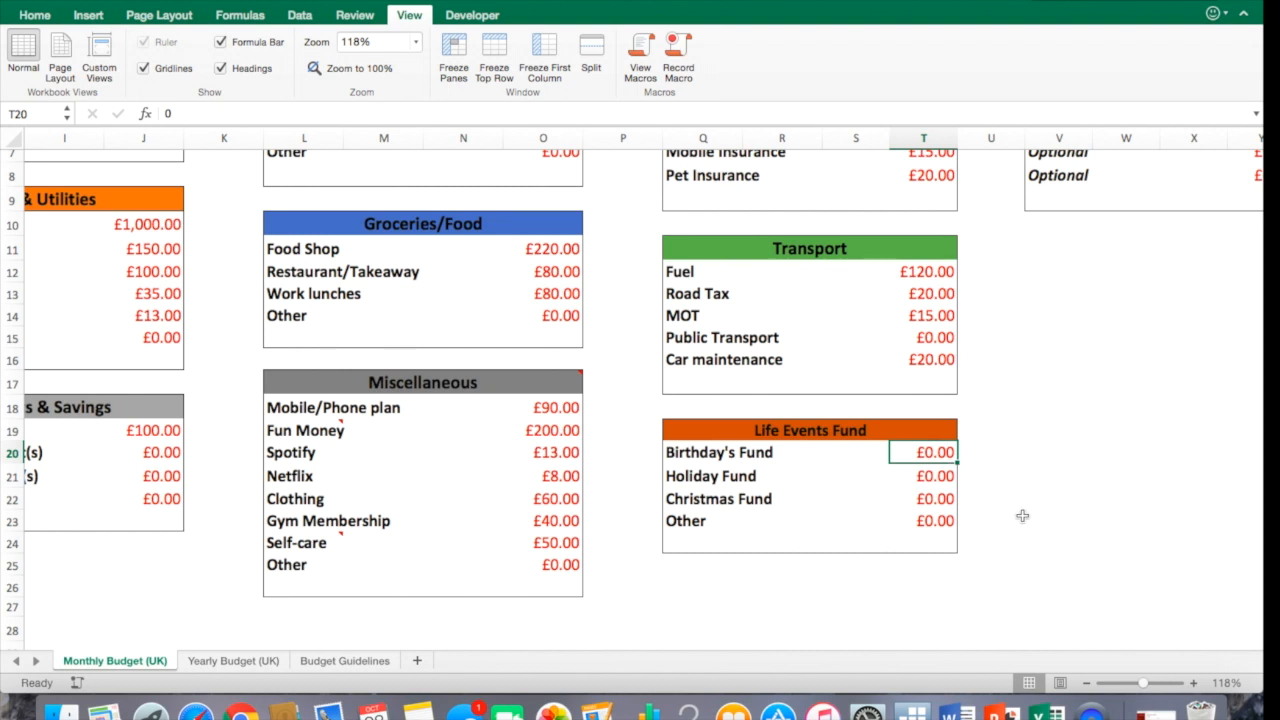
type("20")
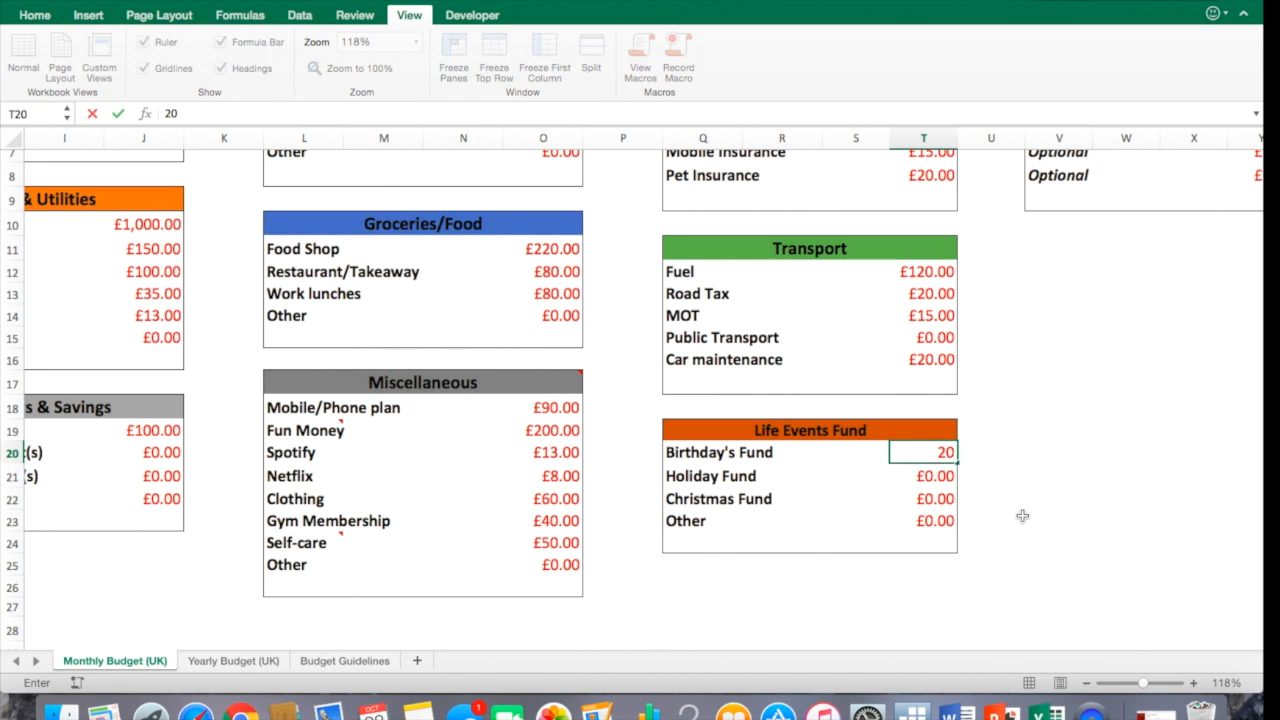
key("Return")
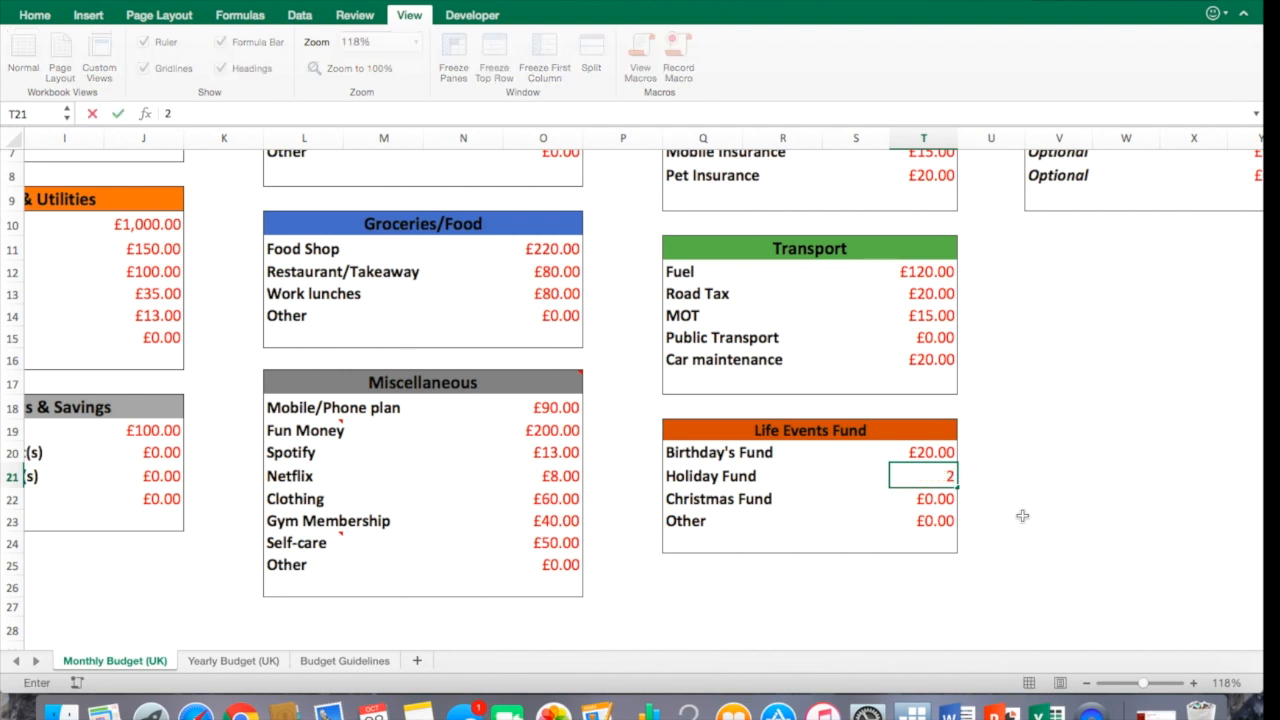
type("0")
key("Return")
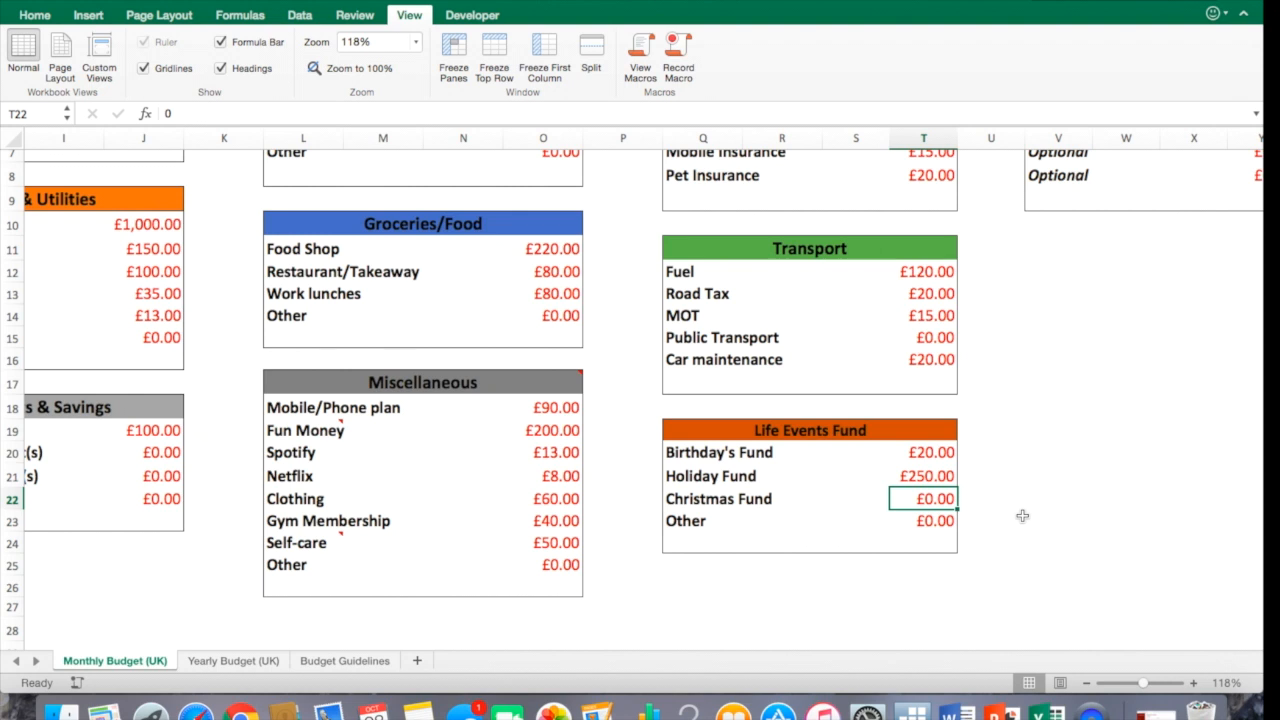
type("5")
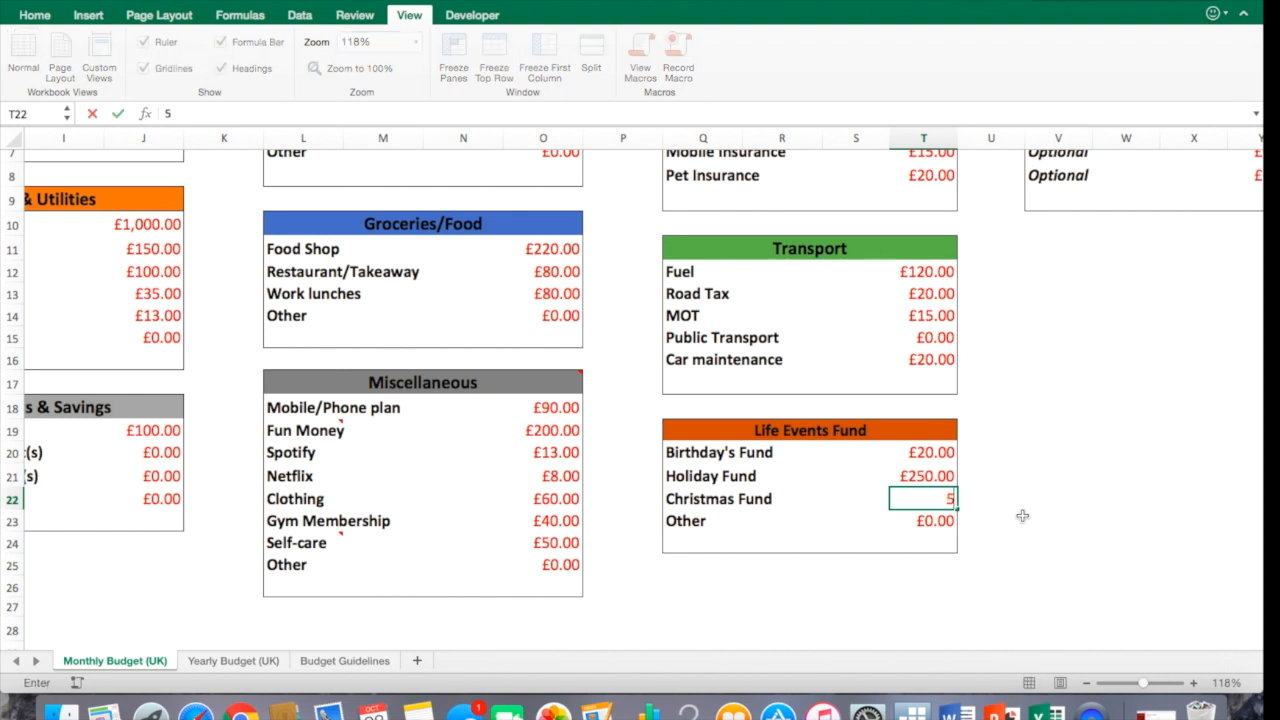
type("0")
left_click(986, 561)
Inspect the Life Events Fund total and percentage in the expenses summary.
left_click_drag(834, 651, 520, 650)
left_click(253, 410)
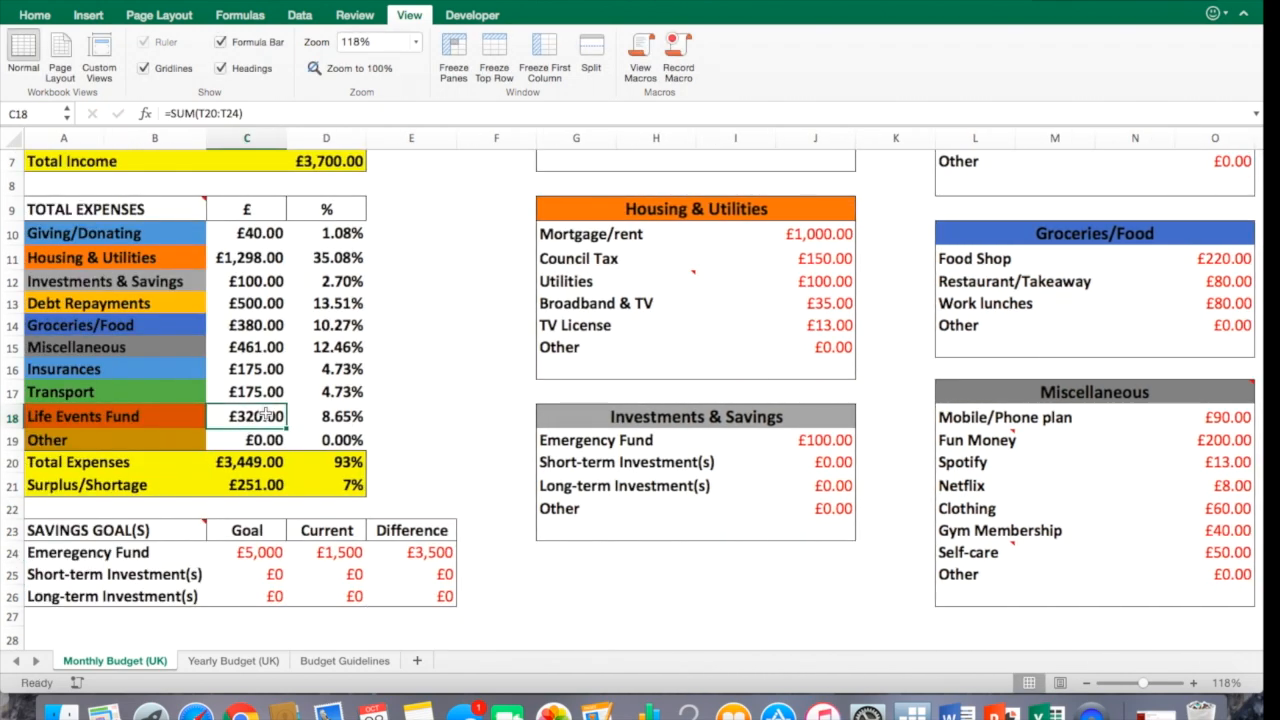
left_click(335, 418)
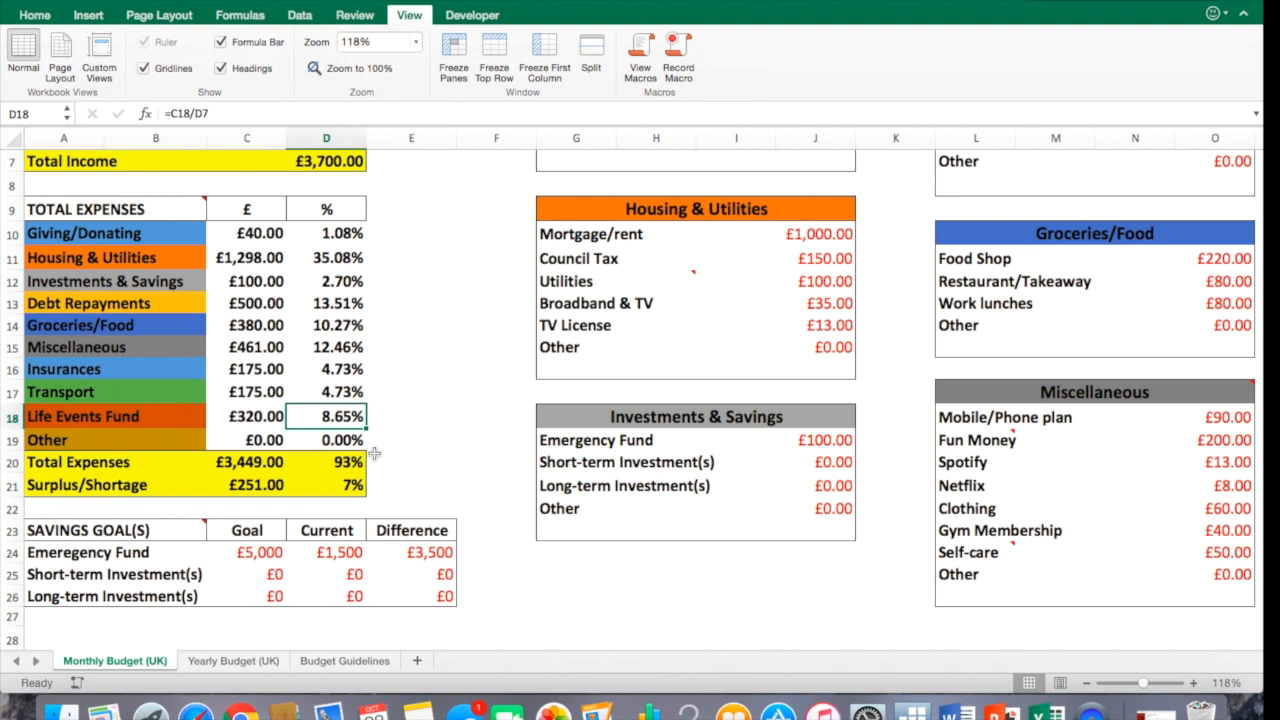
Inspect the Surplus/Shortage amount and percentage formulas in the expenses summary.
left_click(262, 486)
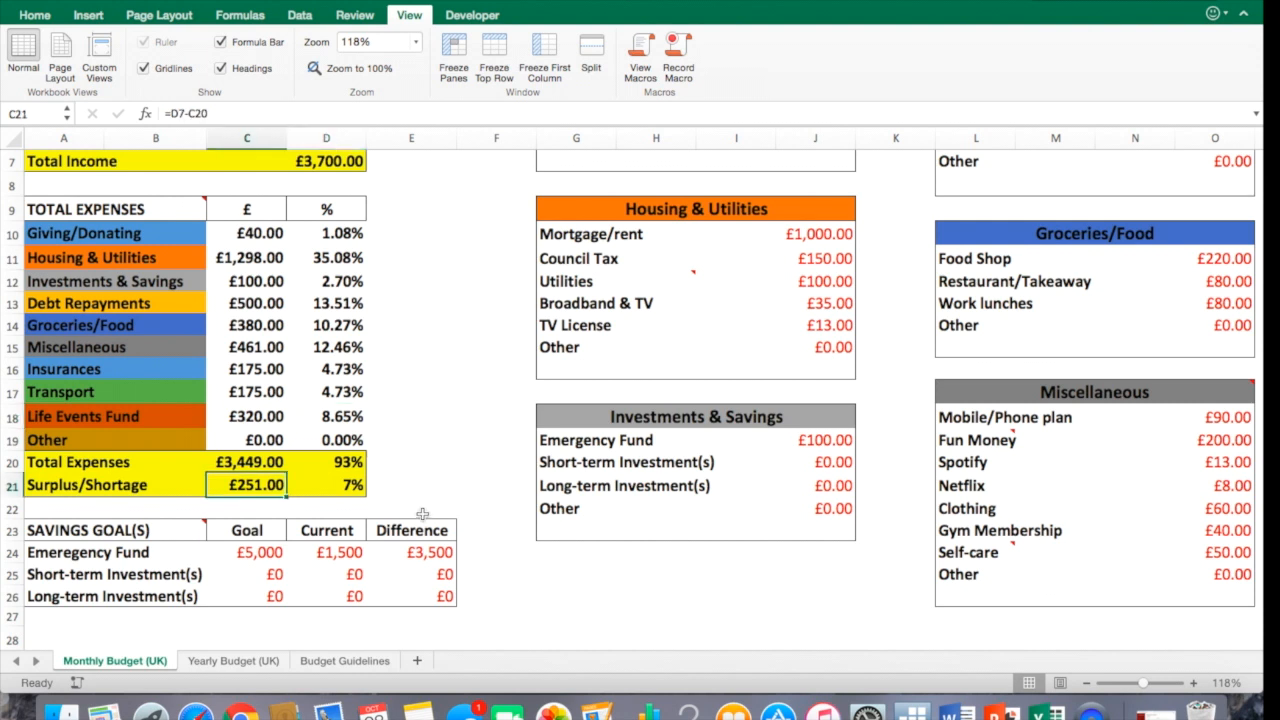
left_click(344, 490)
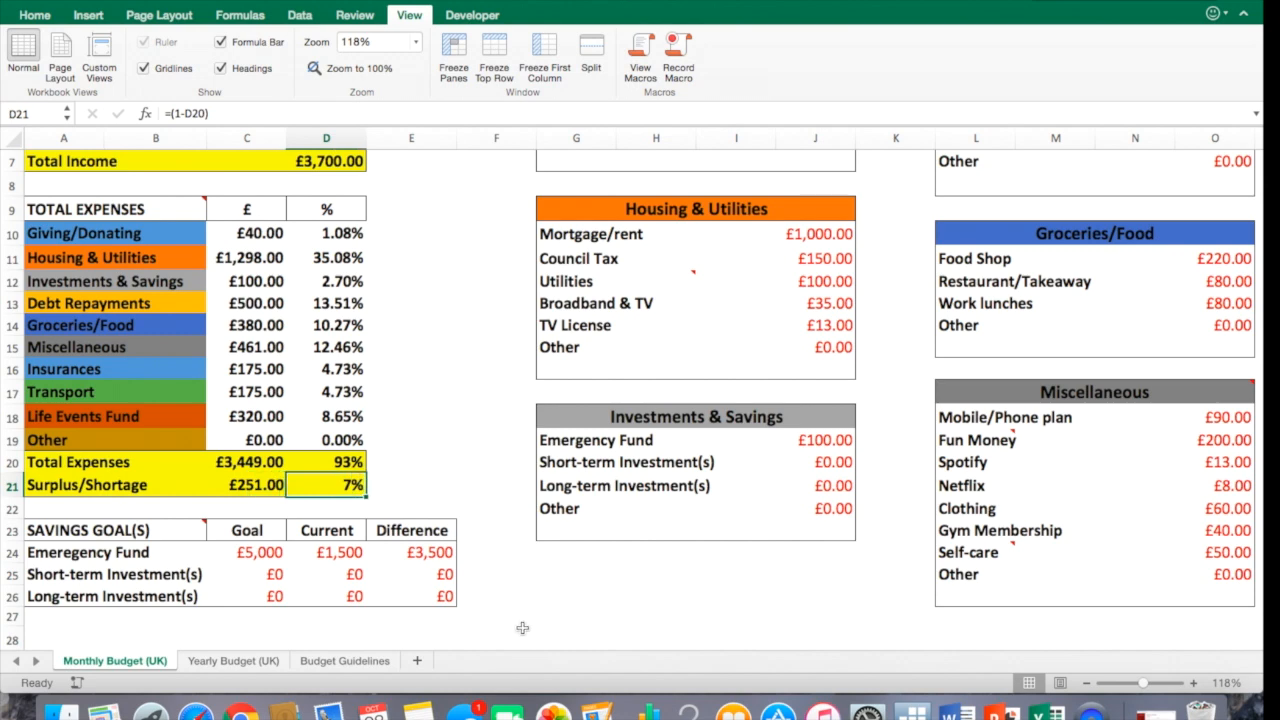
Rename the first Other category row to Childcare and enter 200 as its amount.
scroll(504, 650, "right", 15)
left_click(866, 560)
scroll(864, 560, "up", 5)
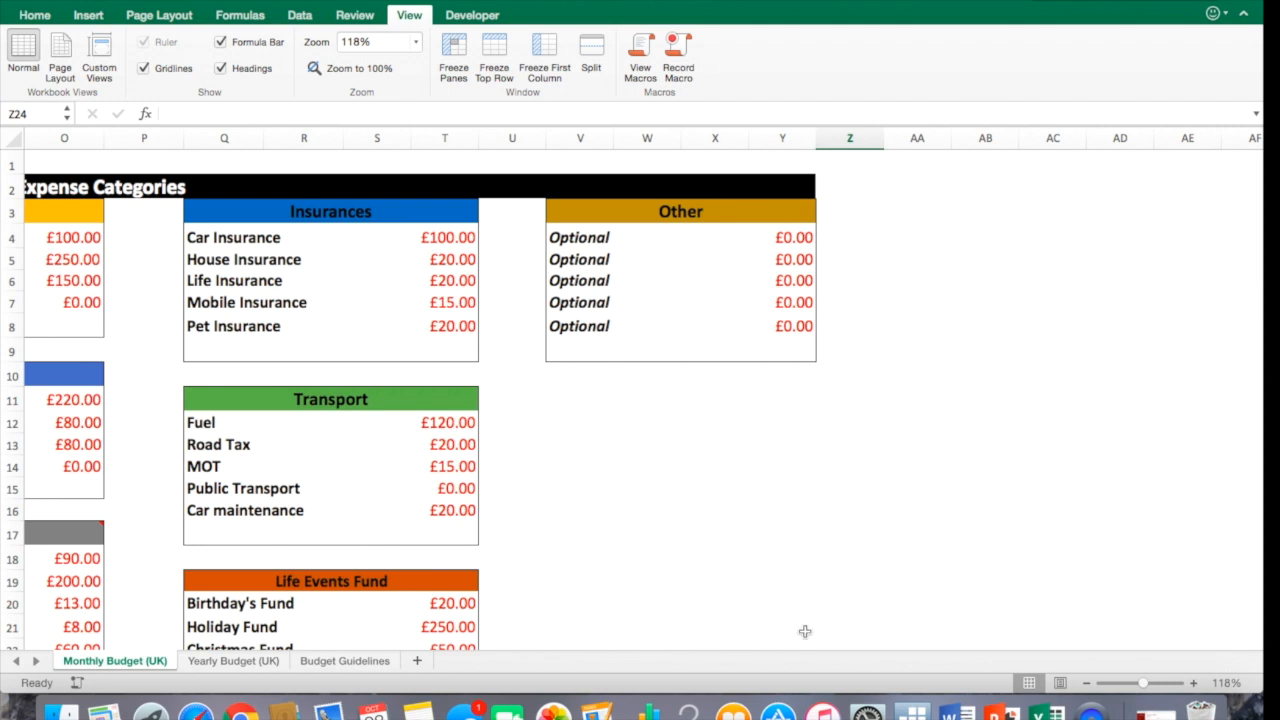
mouse_move(806, 646)
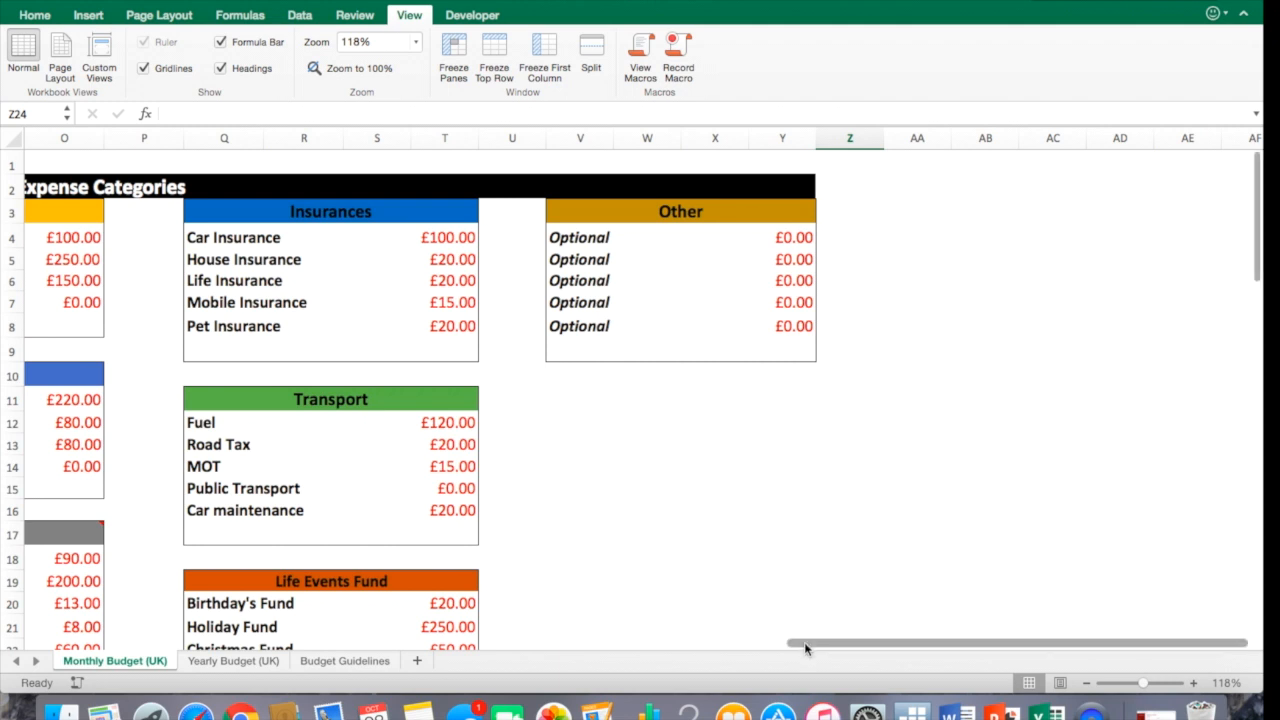
left_click(611, 240)
type("c")
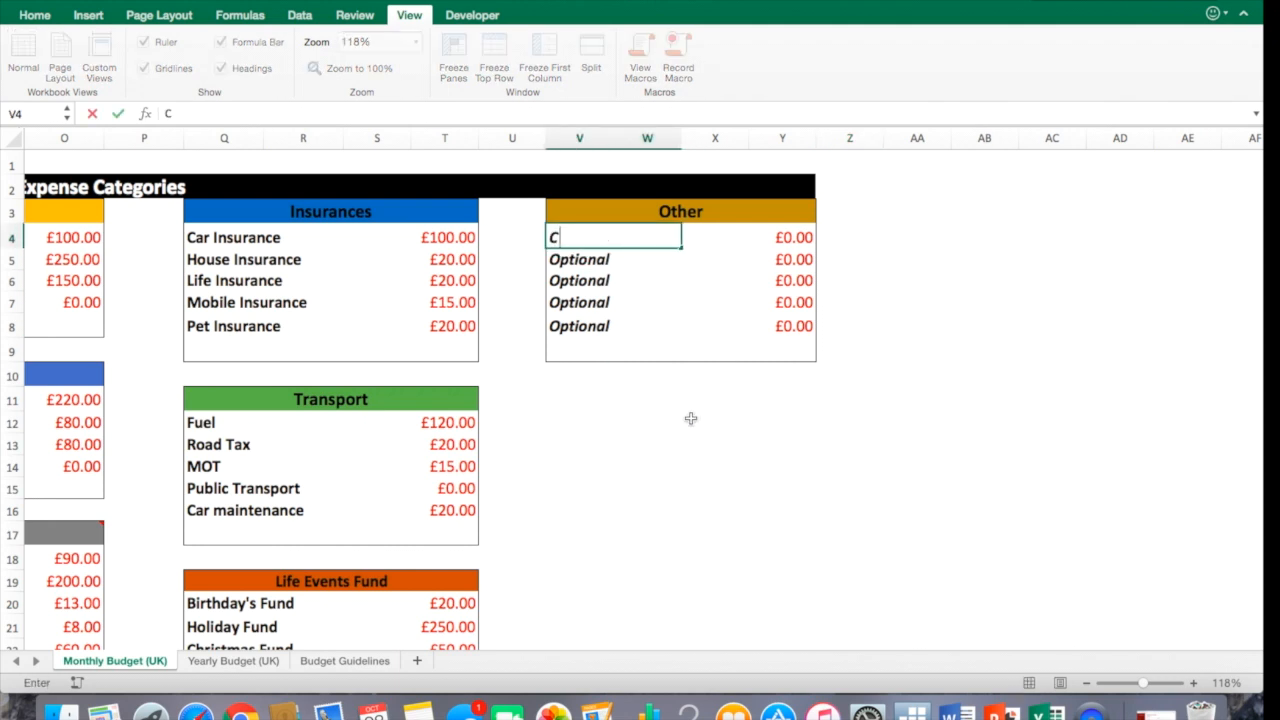
type("hildcare")
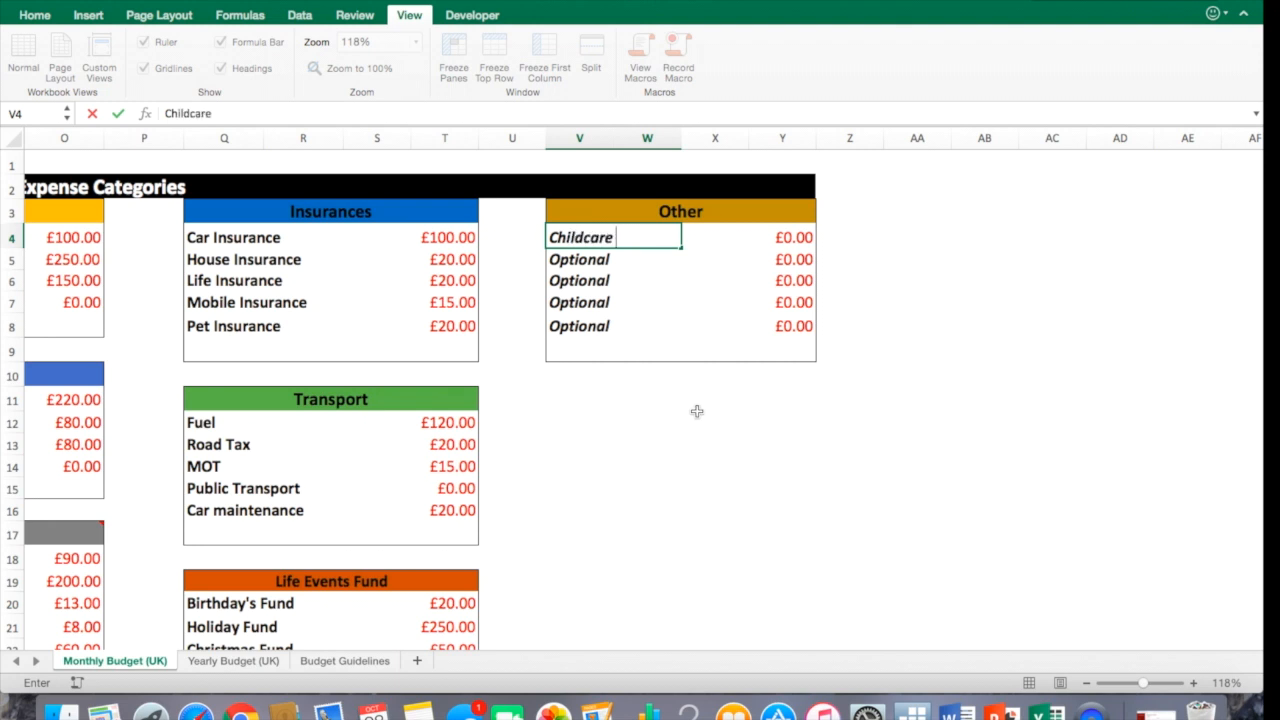
left_click(794, 245)
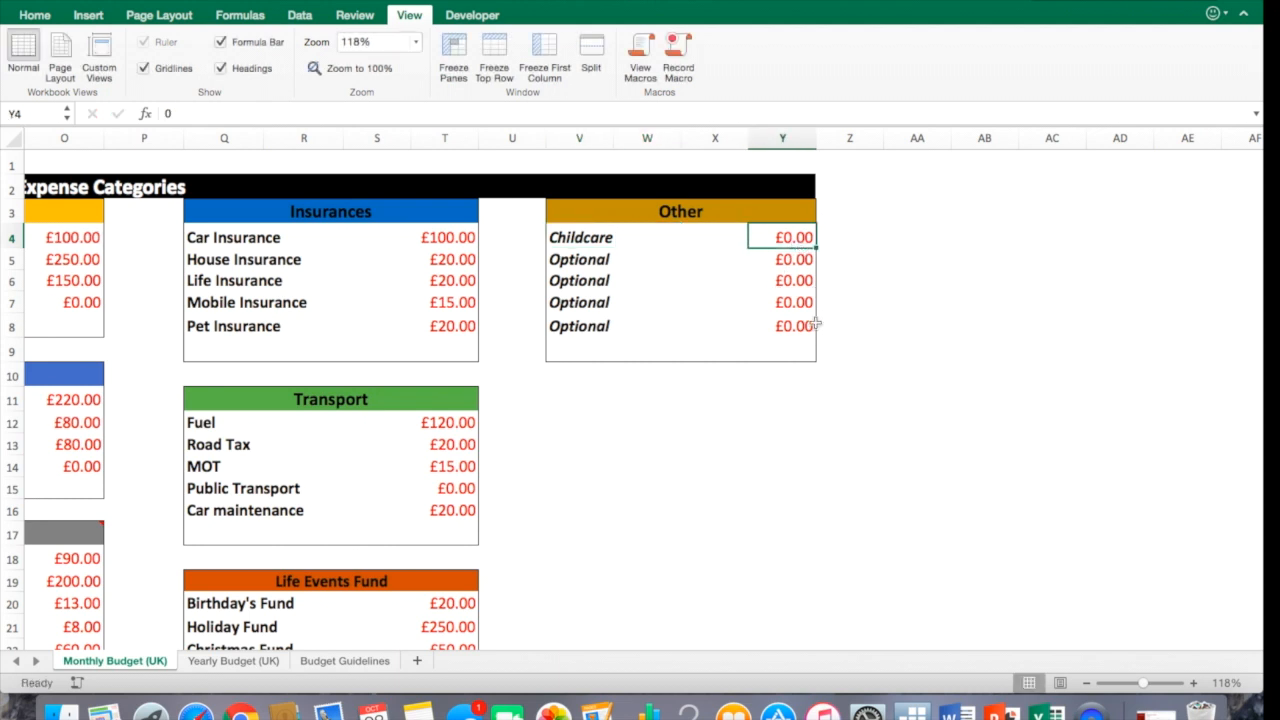
type("200")
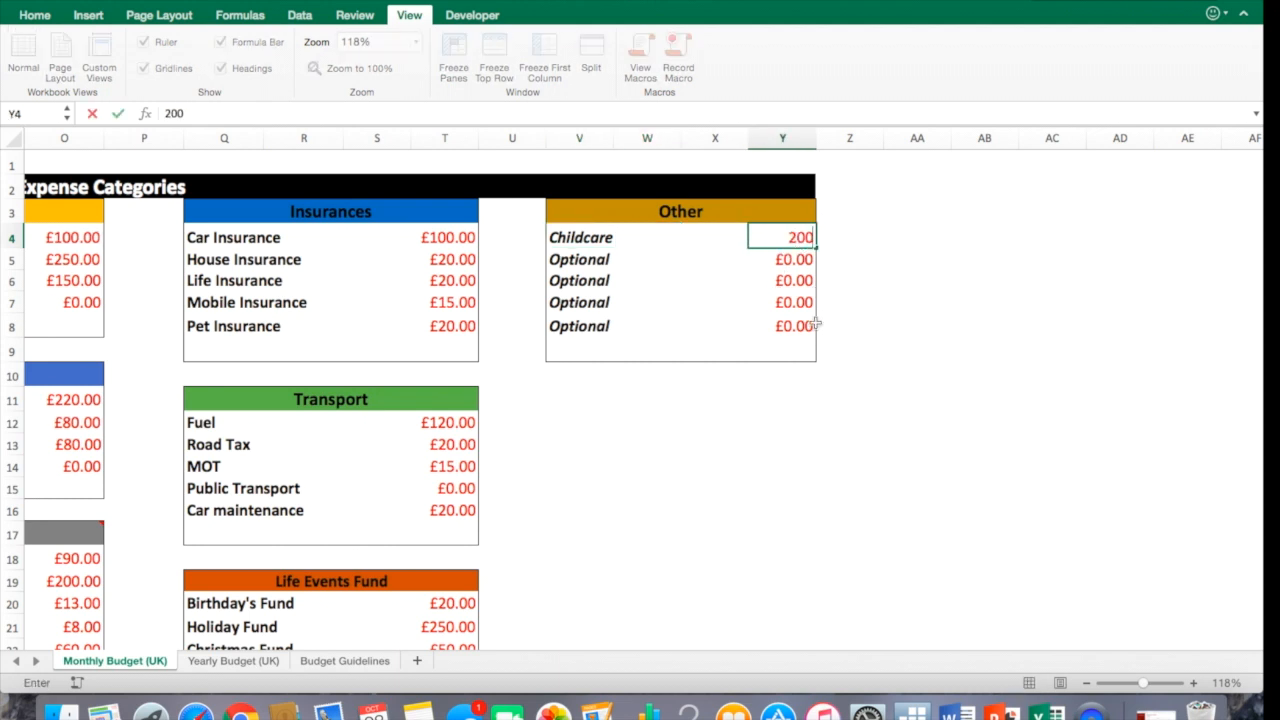
Rename the second Other category row to Child activities and enter 50 as its amount.
left_click(636, 252)
type("Child activities")
key("Tab")
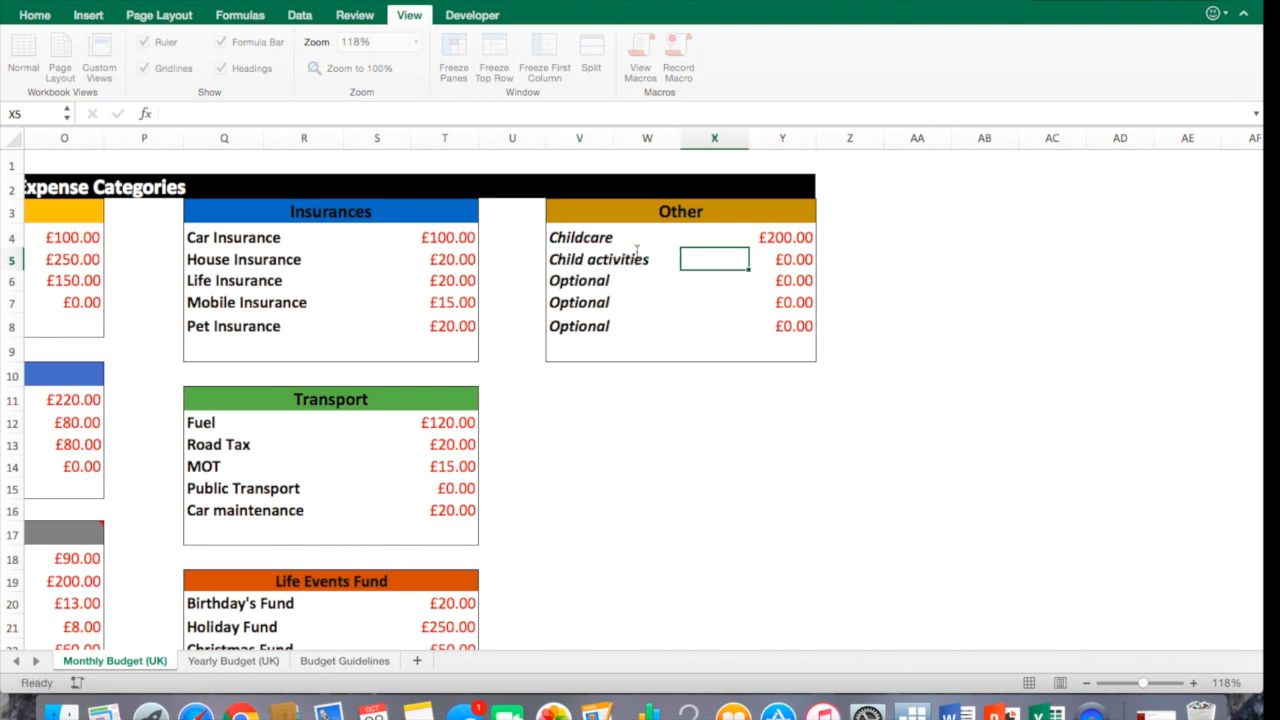
key("Tab")
type("50")
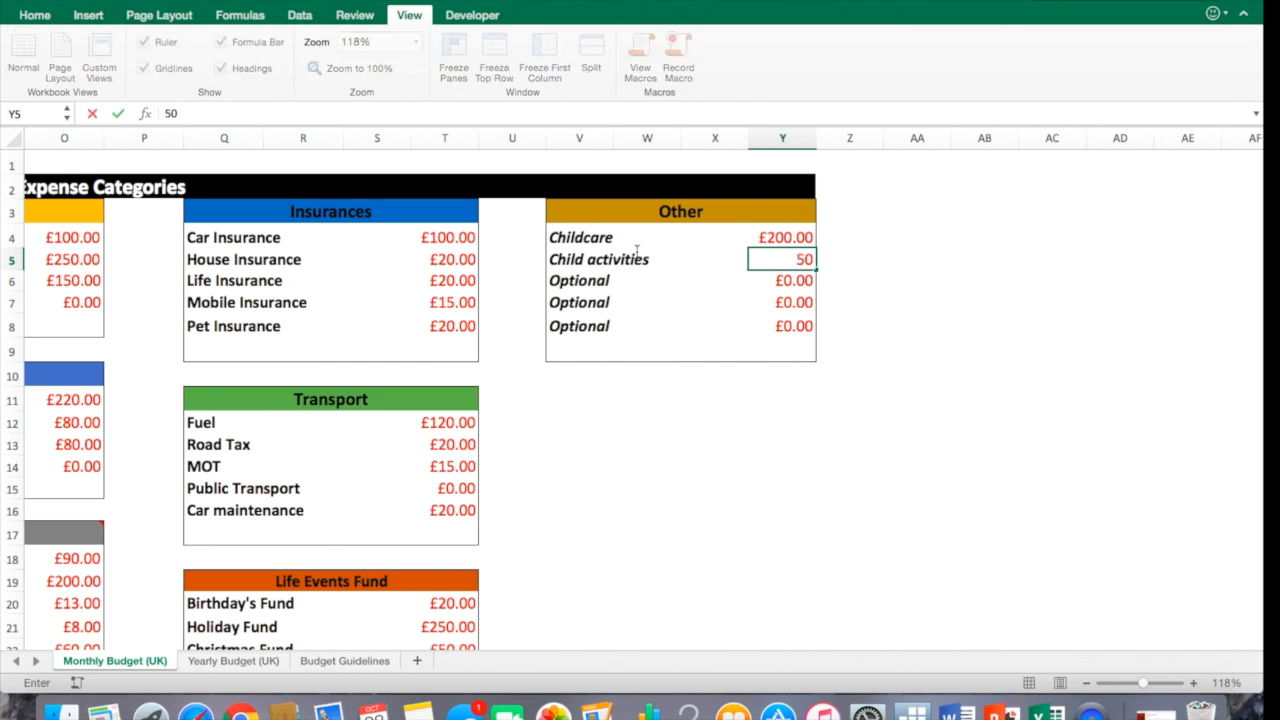
Check the Total Expenses and Surplus/Shortage figures in the expenses summary.
scroll(846, 649, "left", 2)
left_click_drag(846, 649, 430, 630)
left_click(403, 591)
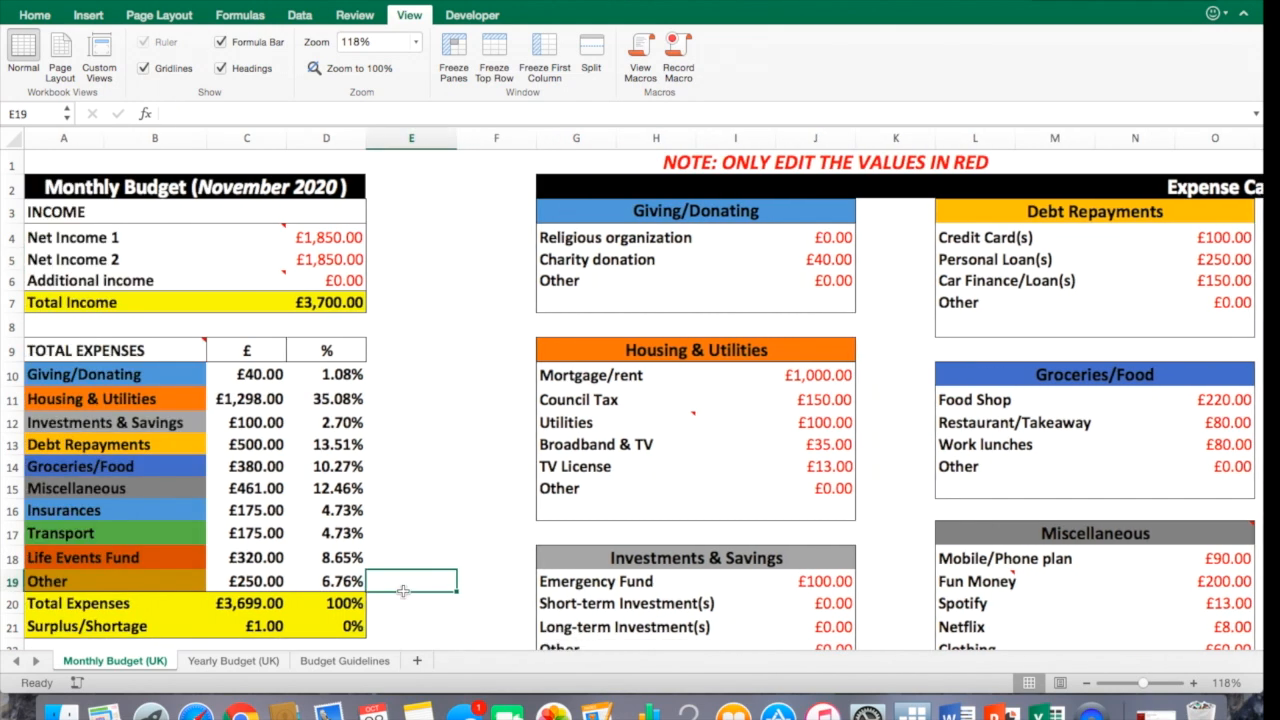
left_click(345, 605)
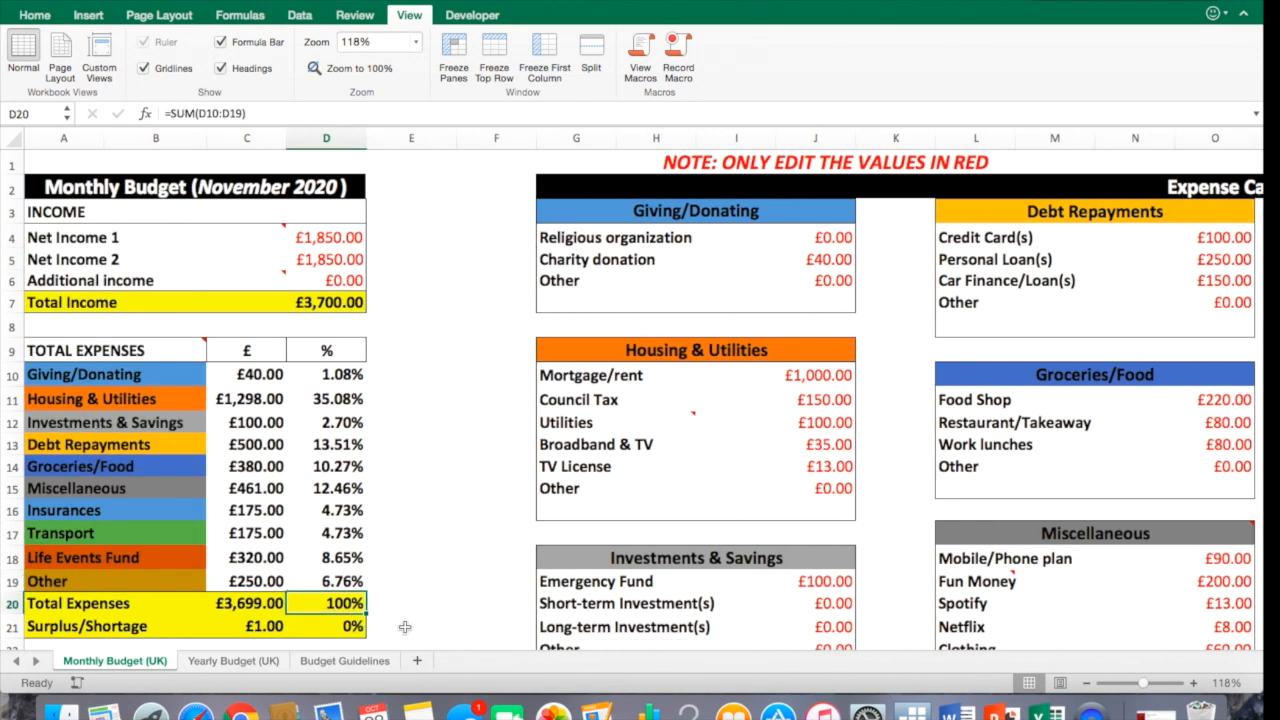
left_click(252, 626)
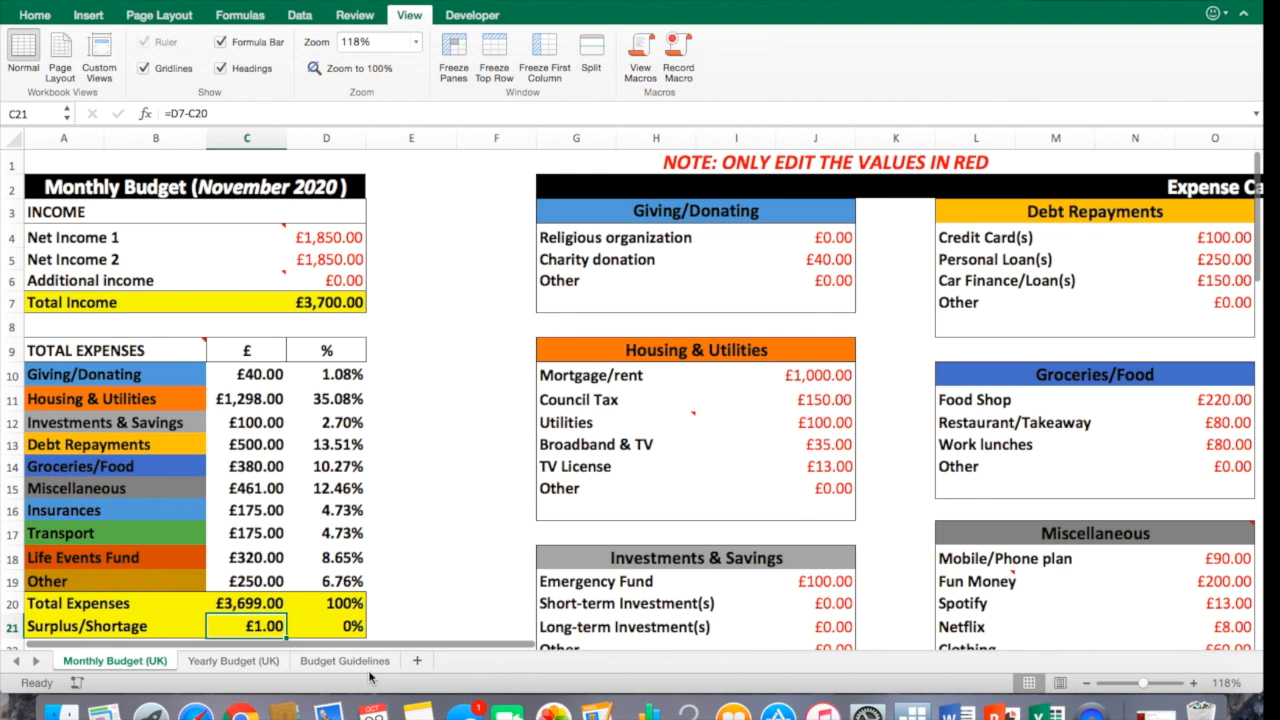
left_click(430, 627)
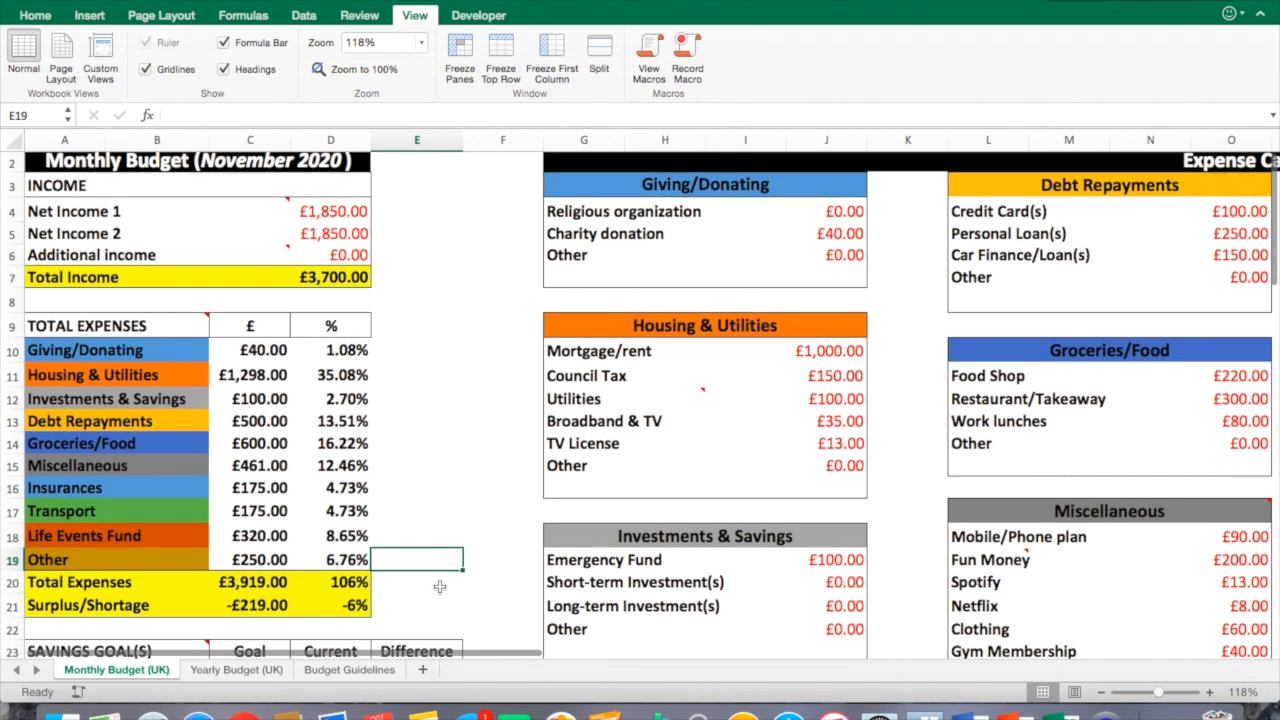
Examine the Monthly Budget pie chart below the summary.
scroll(440, 586, "down", 5)
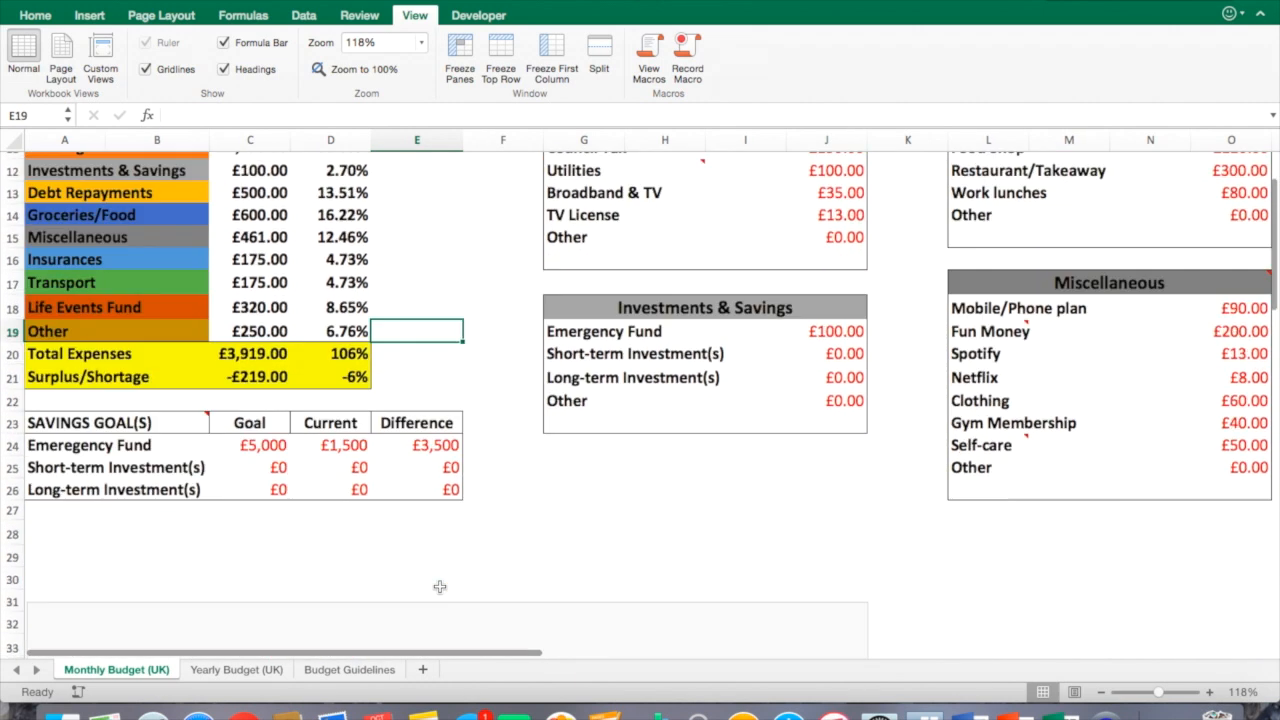
scroll(440, 586, "down", 10)
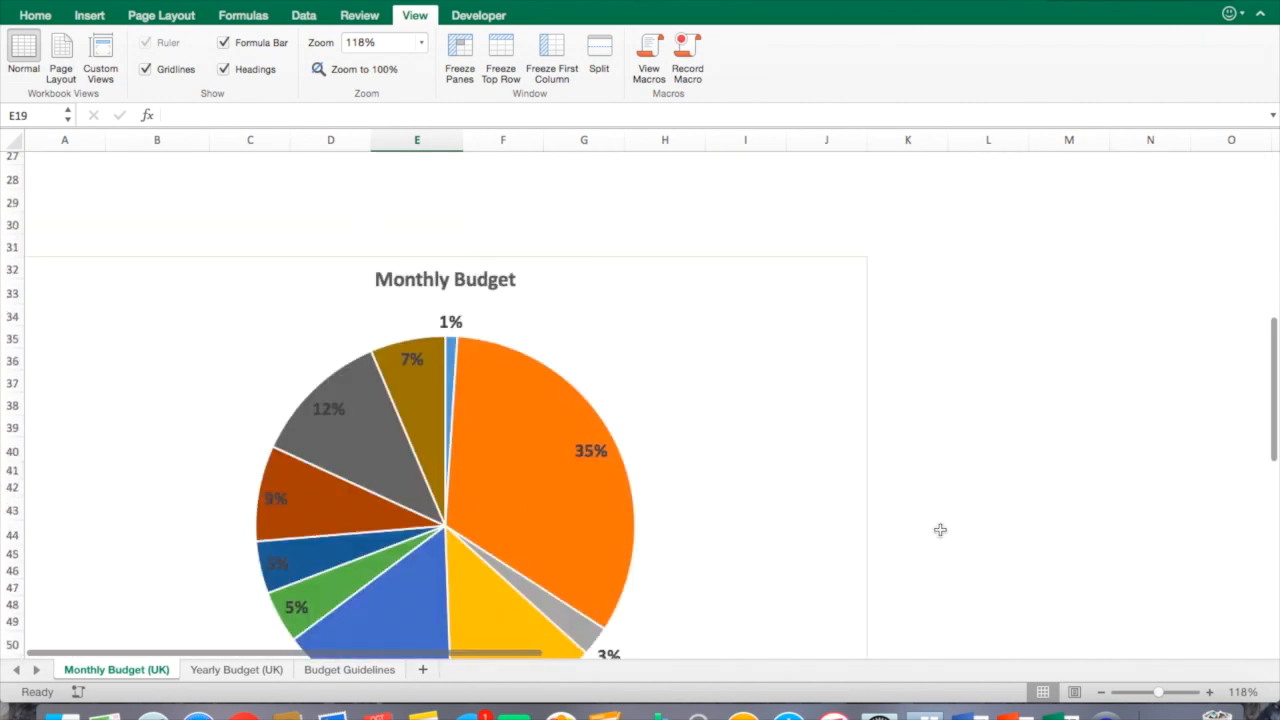
scroll(954, 534, "down", 5)
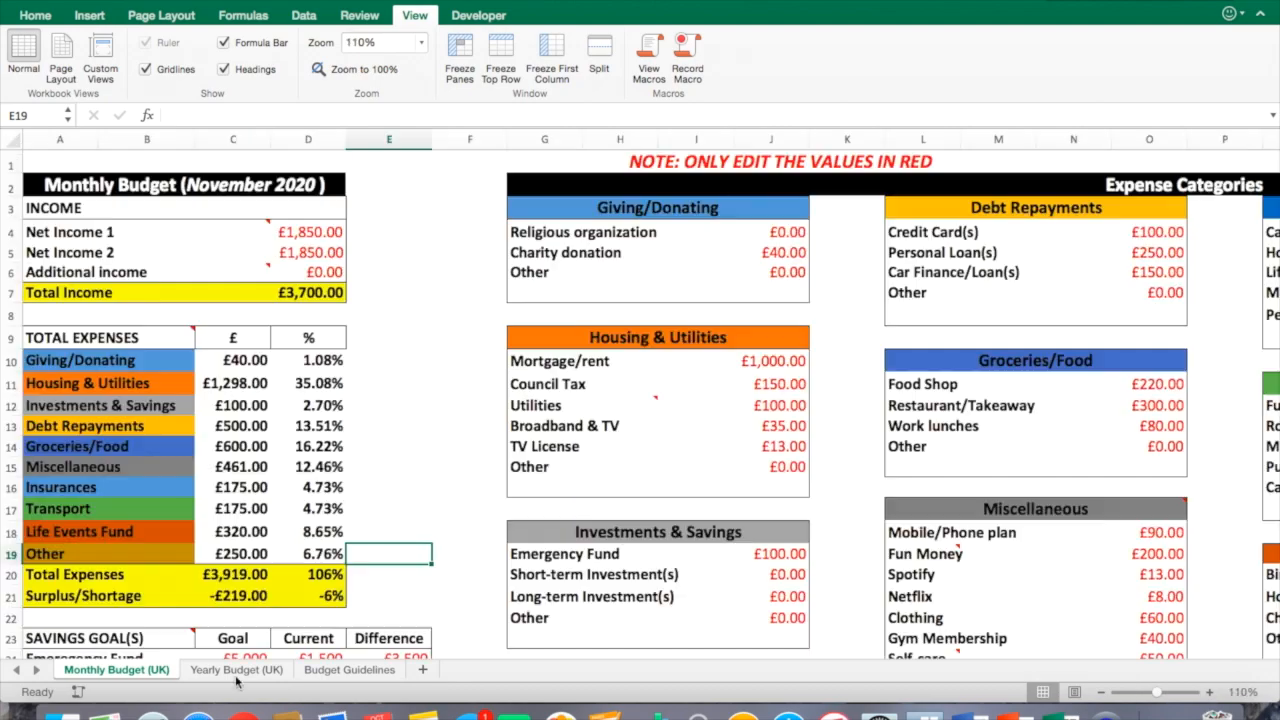
Open the Yearly Budget (UK) sheet and browse its monthly category rows.
left_click(236, 669)
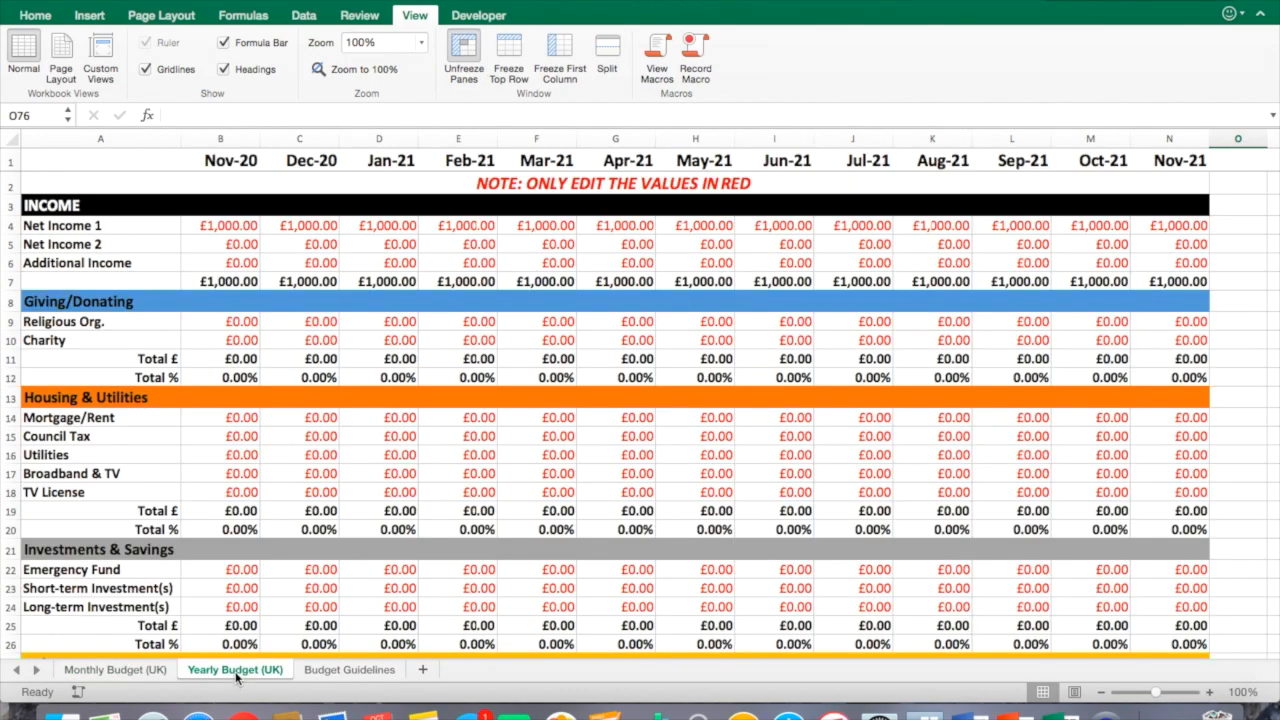
left_click(636, 569)
scroll(667, 583, "down", 7)
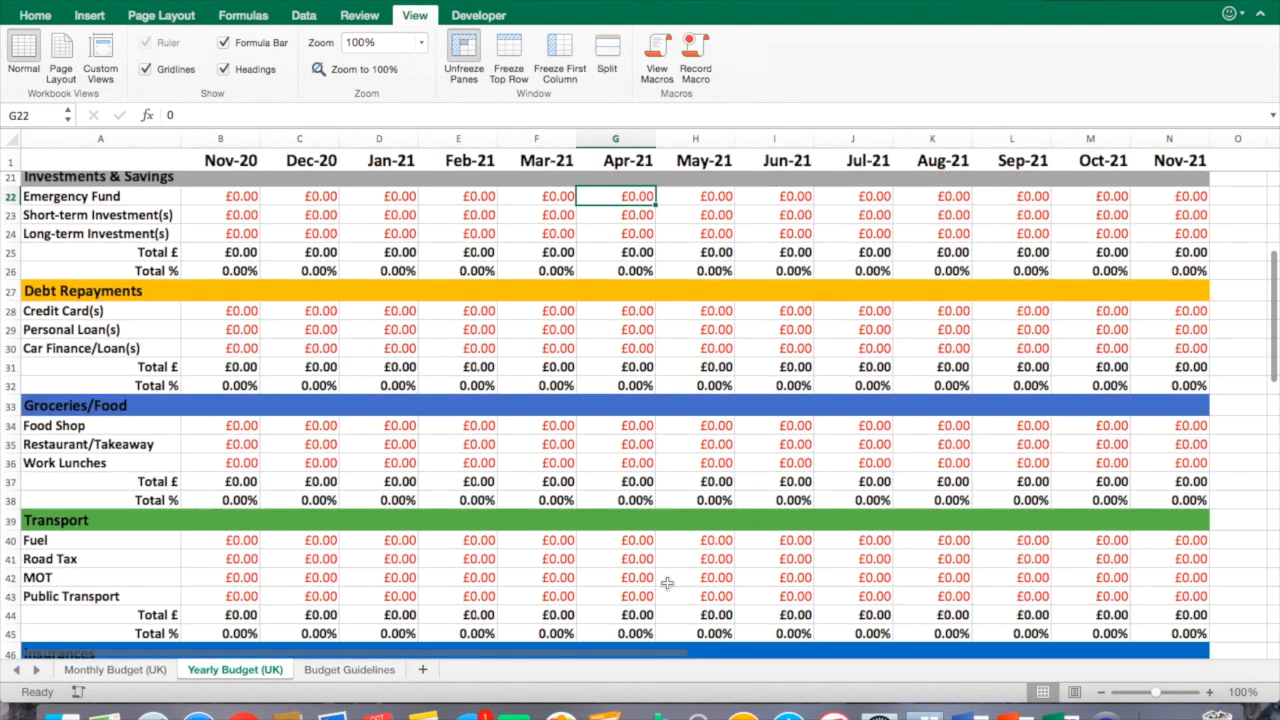
scroll(667, 583, "down", 8)
scroll(667, 583, "down", 8)
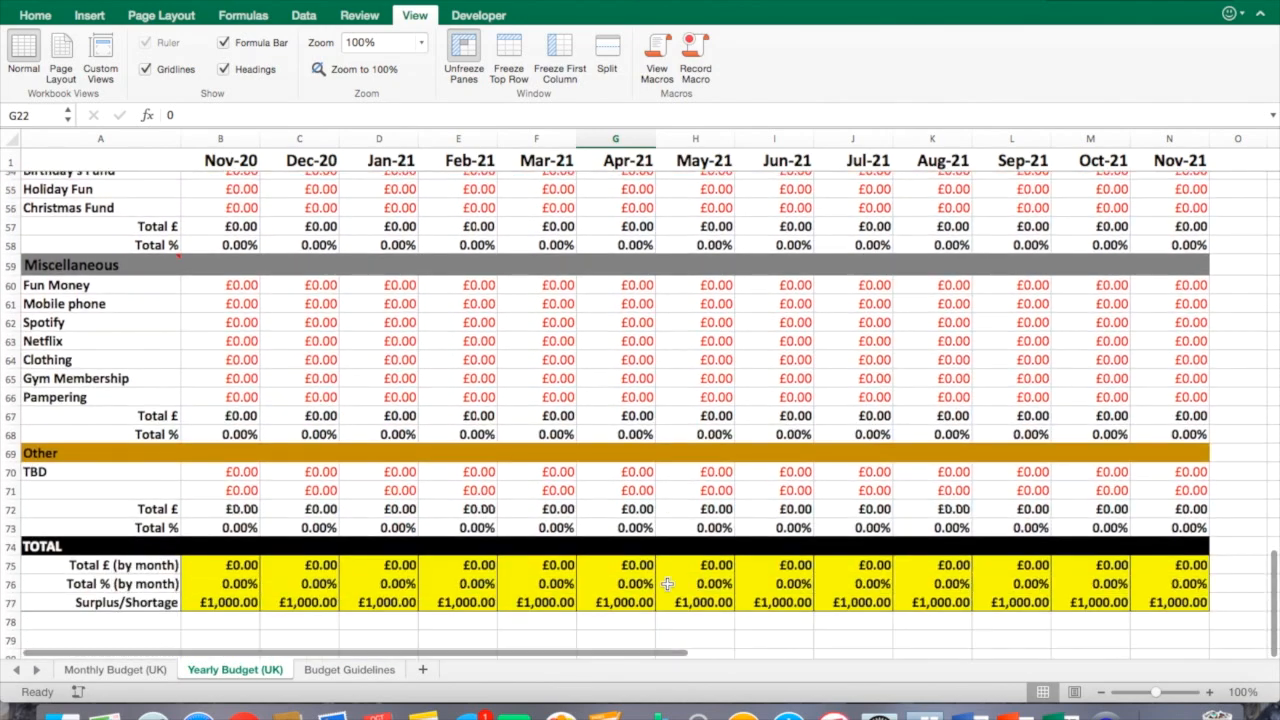
scroll(667, 583, "up", 6)
scroll(667, 583, "up", 13)
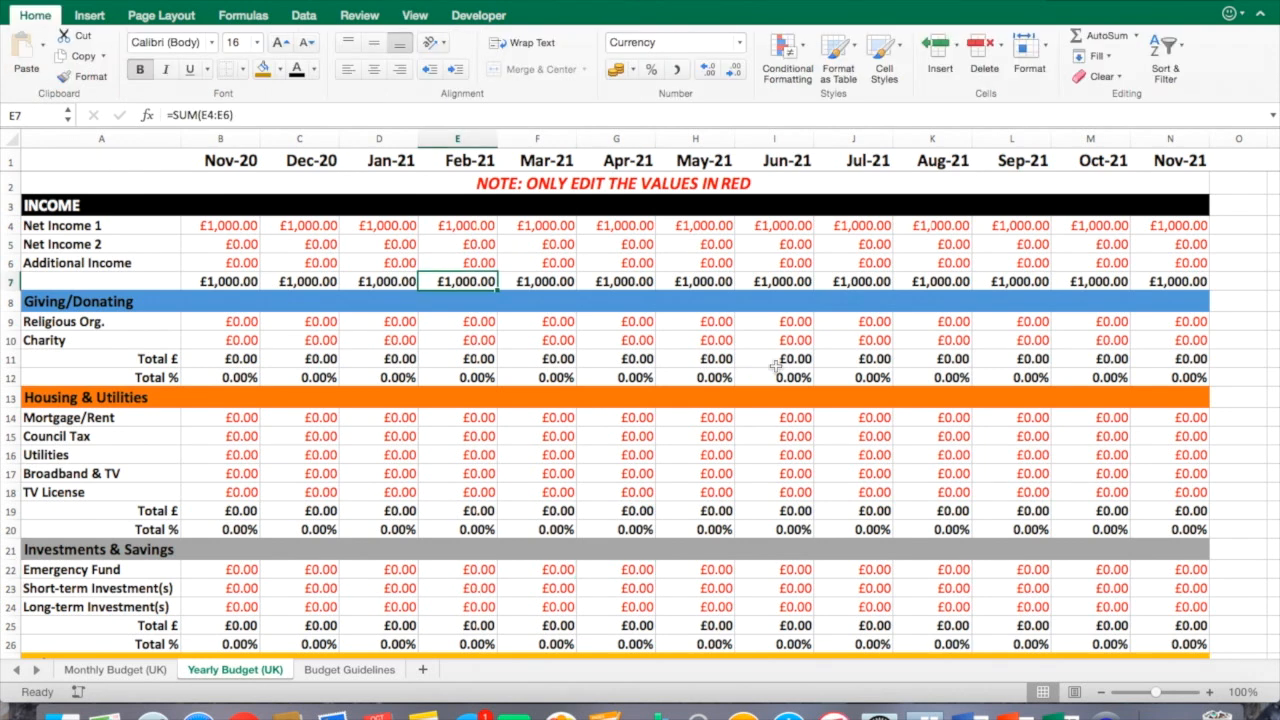
Inspect the Total £, Total % and Surplus/Shortage formulas in the Nov-20 column.
left_click(1234, 246)
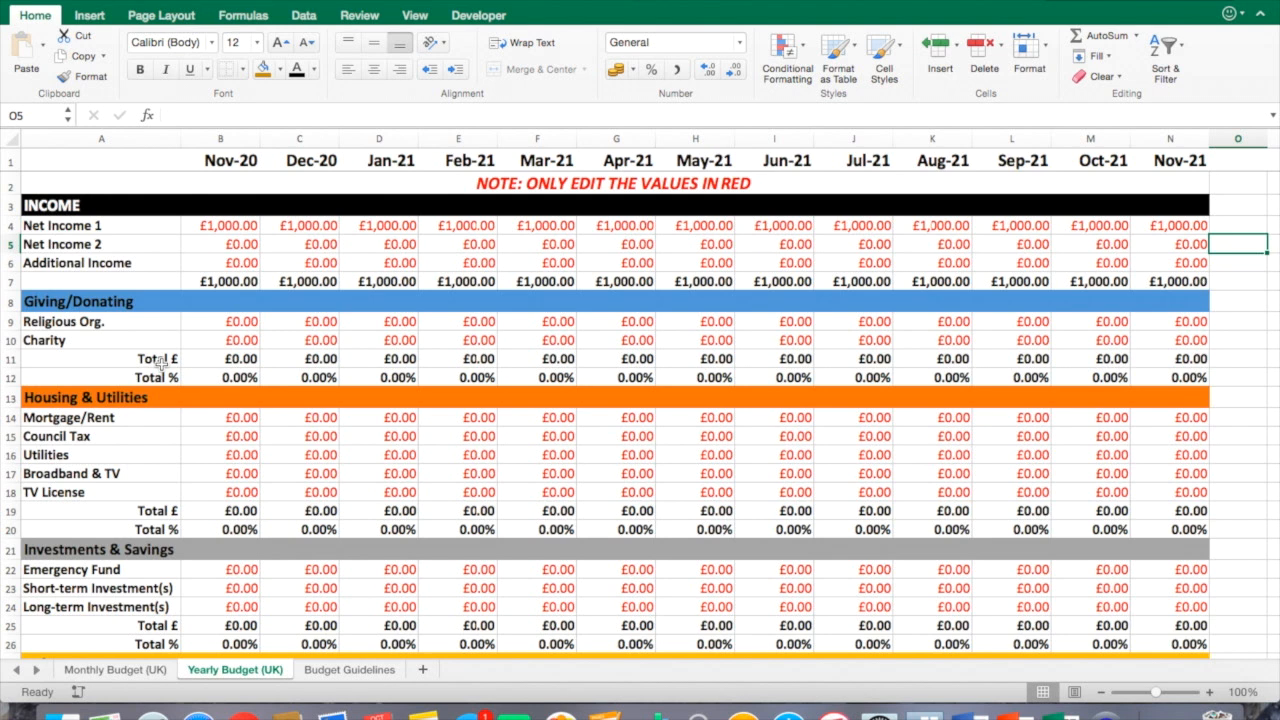
left_click(229, 363)
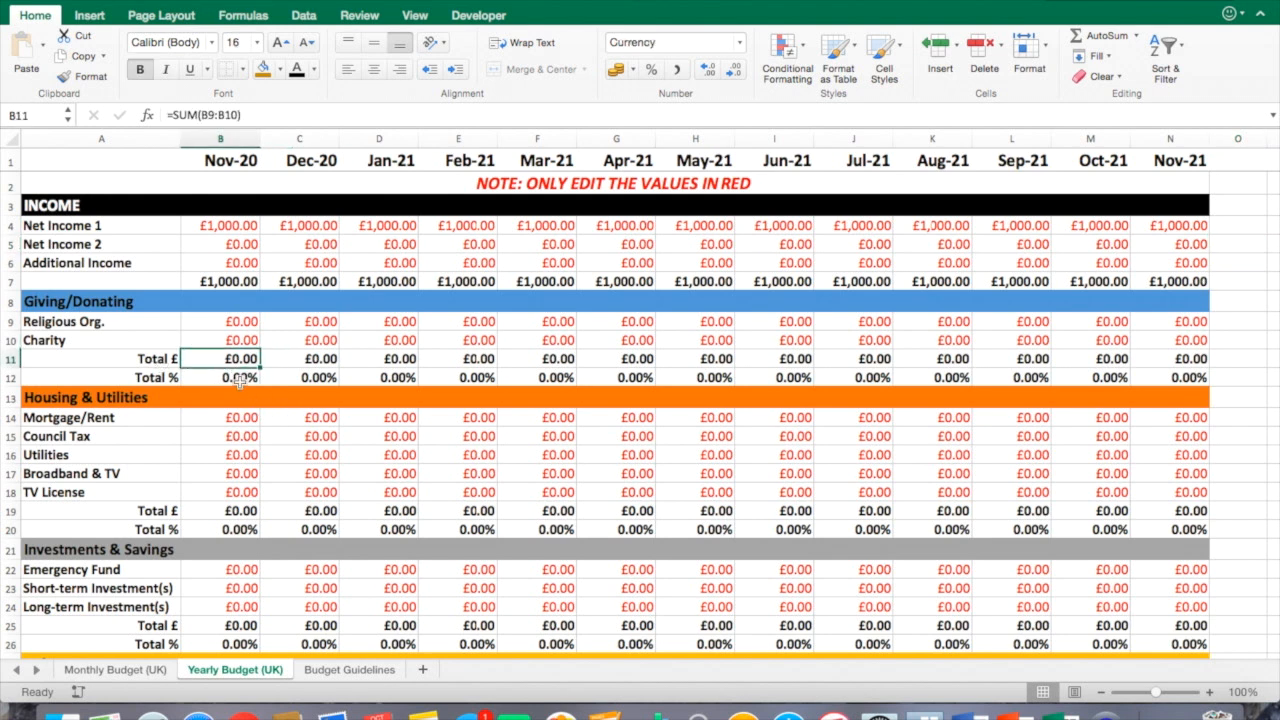
left_click(239, 378)
left_click(243, 511)
left_click(243, 529)
scroll(255, 535, "down", 18)
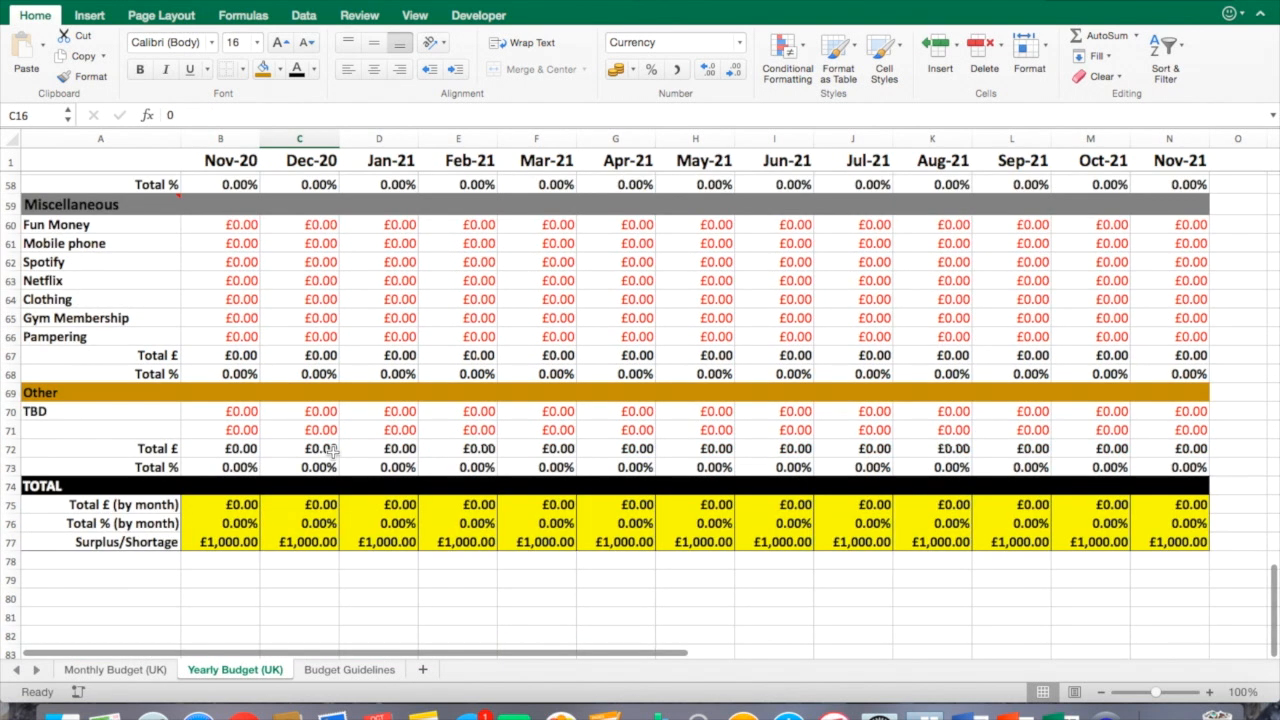
left_click(227, 508)
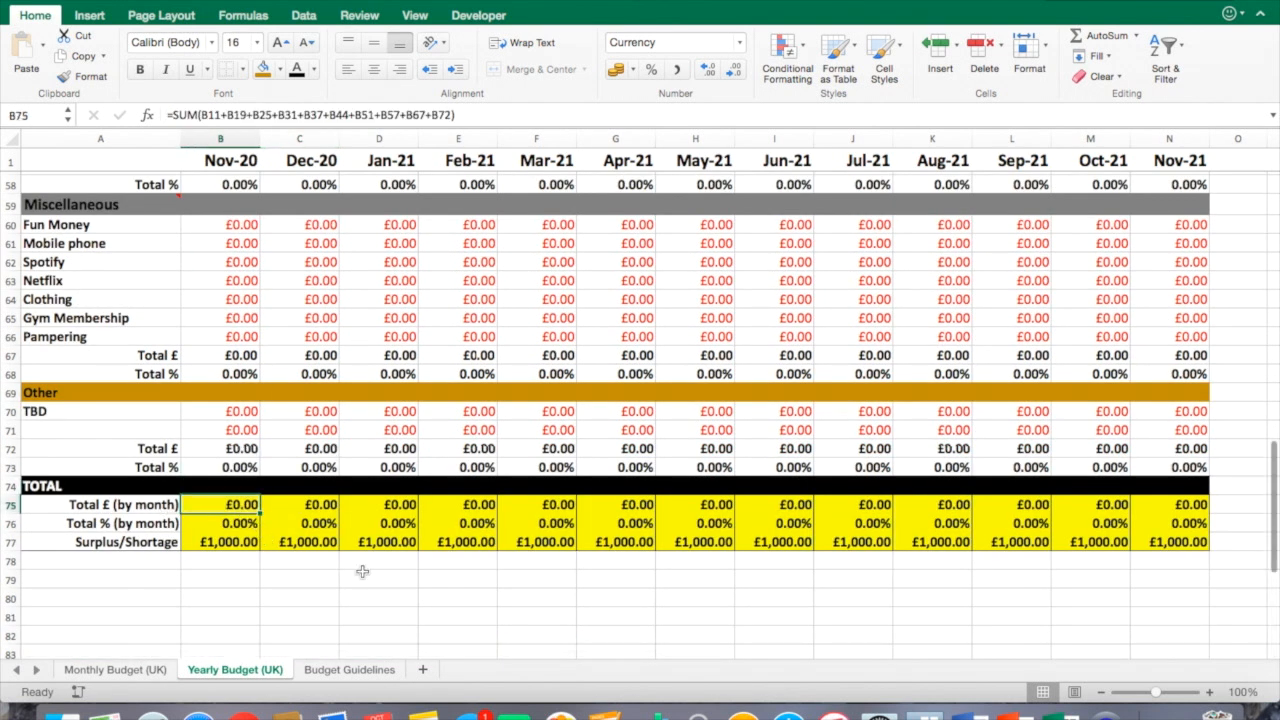
left_click(249, 522)
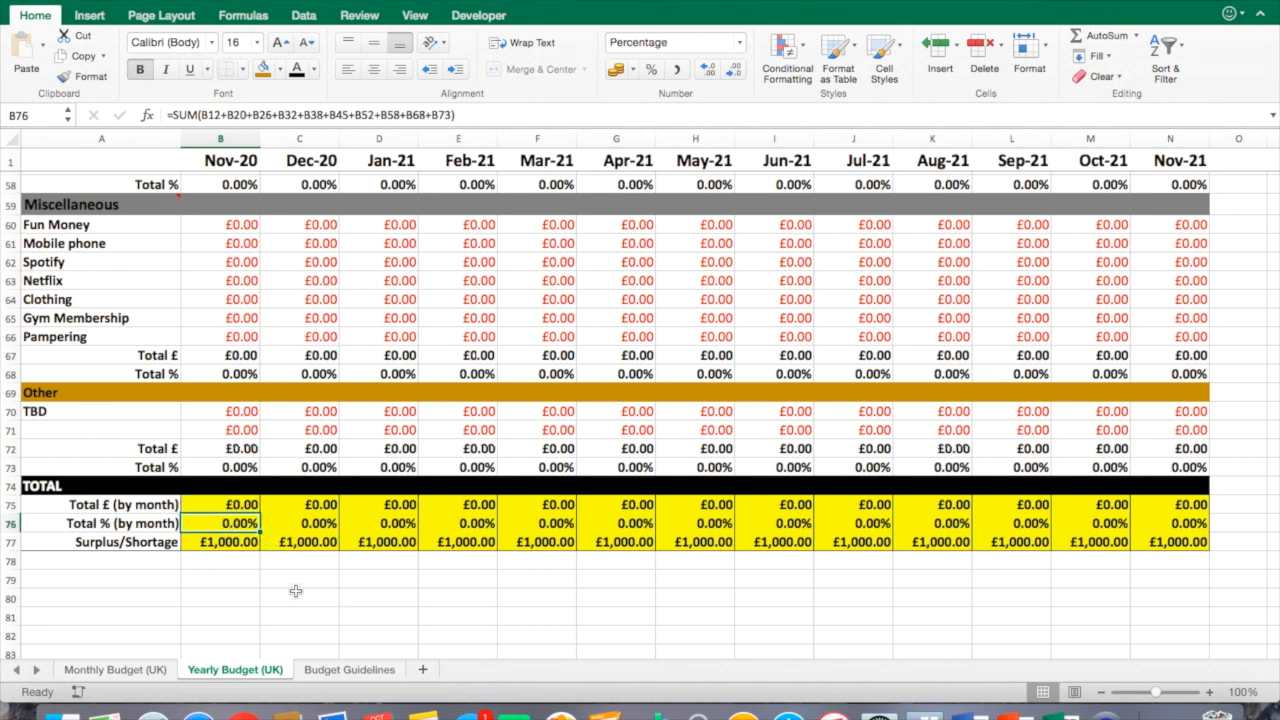
left_click(236, 546)
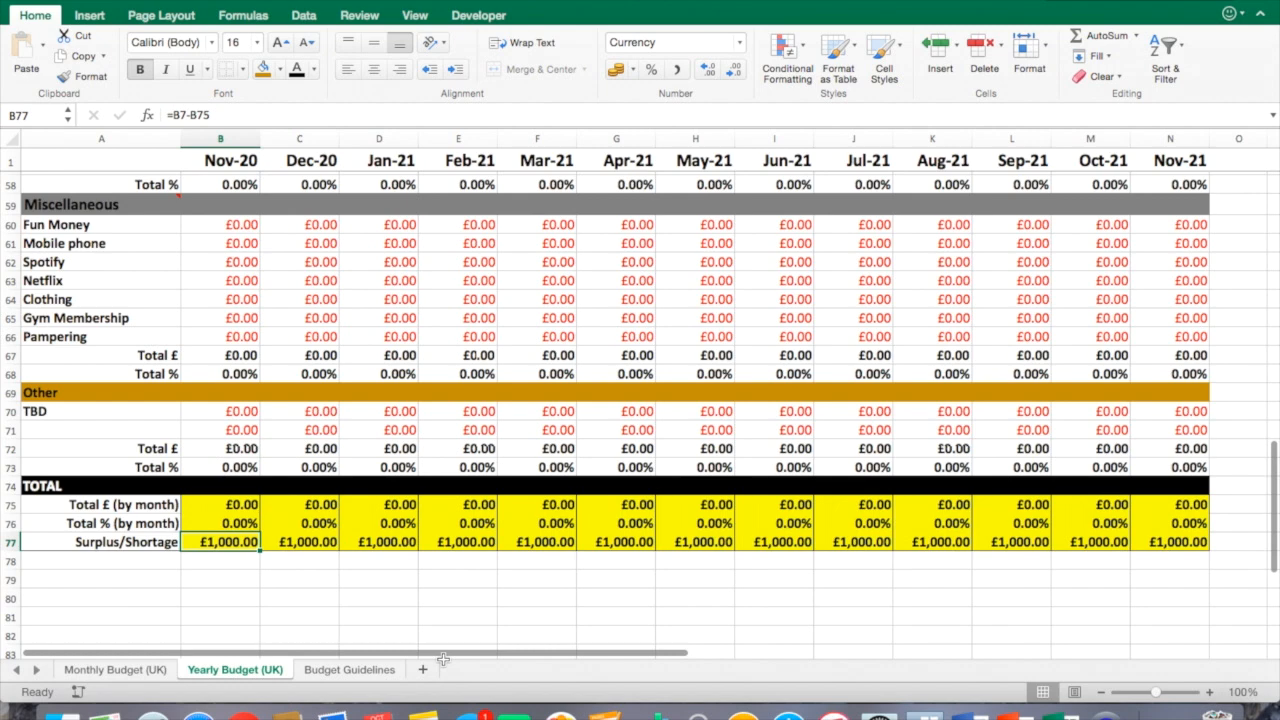
Browse through the yearly sheet's category sections and percentage formulas.
scroll(508, 573, "down", 1)
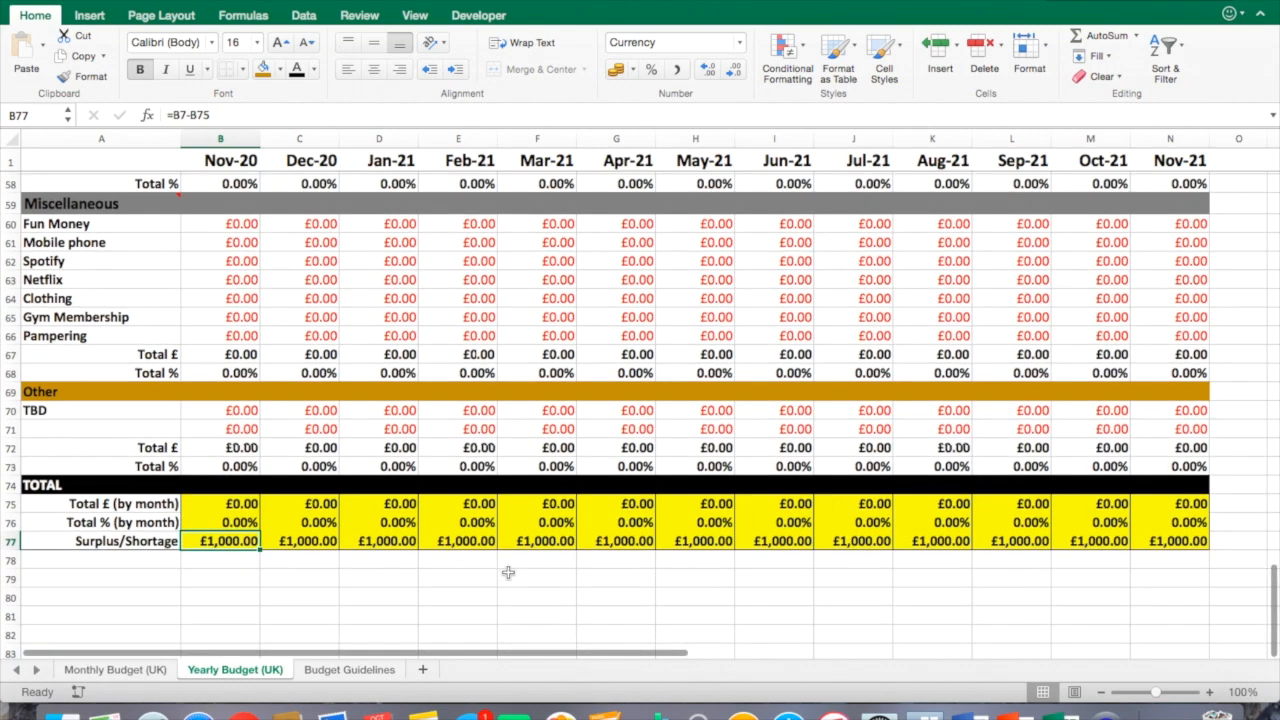
scroll(508, 573, "up", 15)
scroll(366, 271, "down", 4)
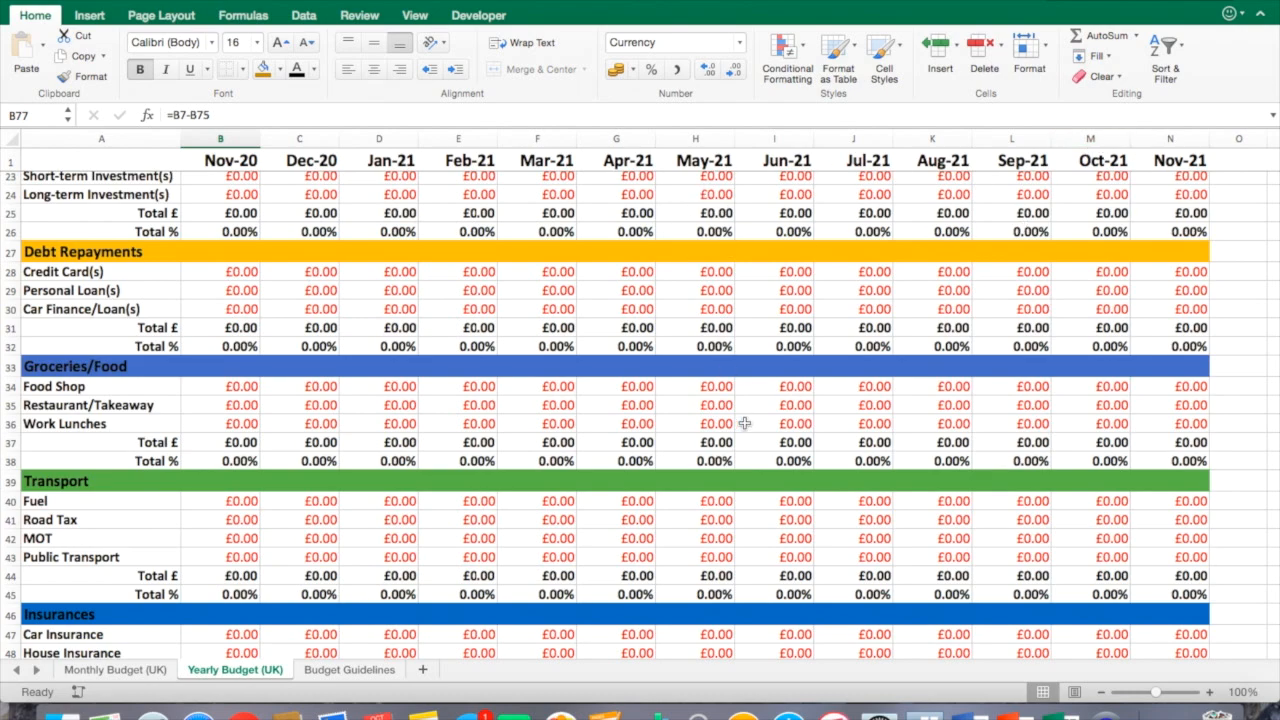
scroll(745, 426, "down", 5)
scroll(745, 426, "up", 10)
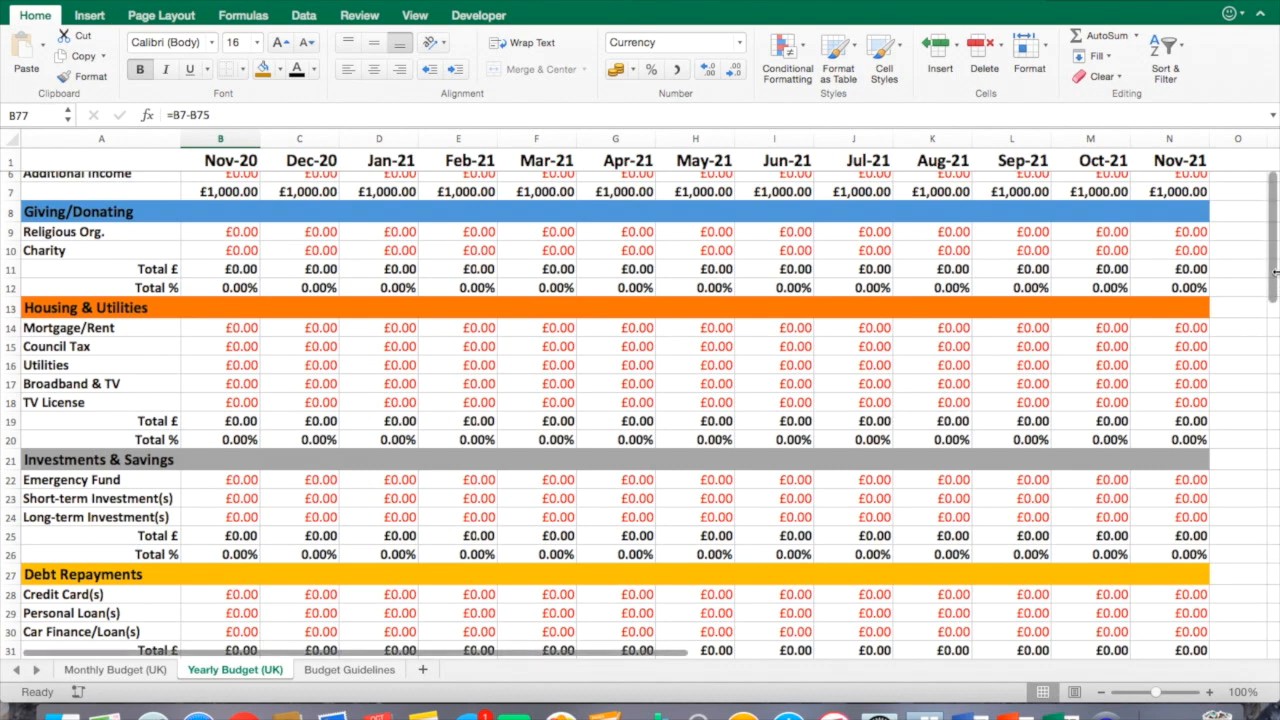
left_click(299, 287)
scroll(249, 268, "up", 1)
scroll(249, 268, "up", 1)
scroll(247, 302, "up", 1)
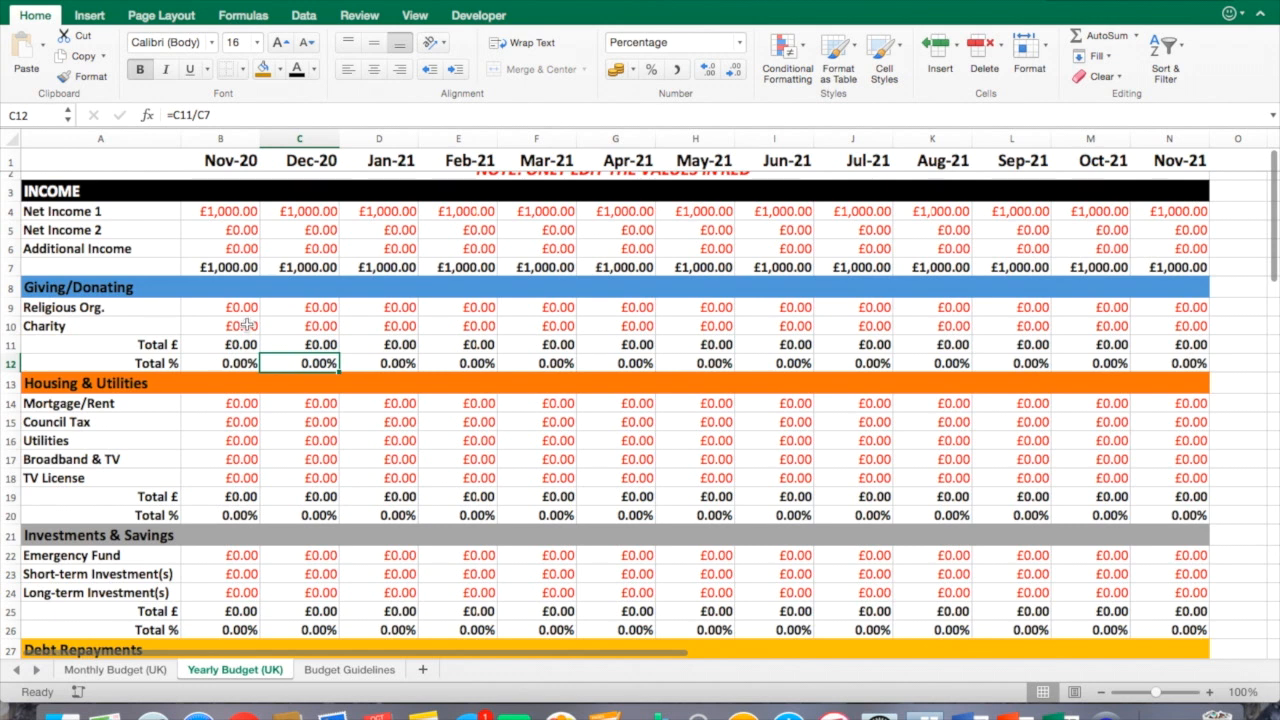
Highlight the Nov-20 column with a yellow fill.
left_click(220, 139)
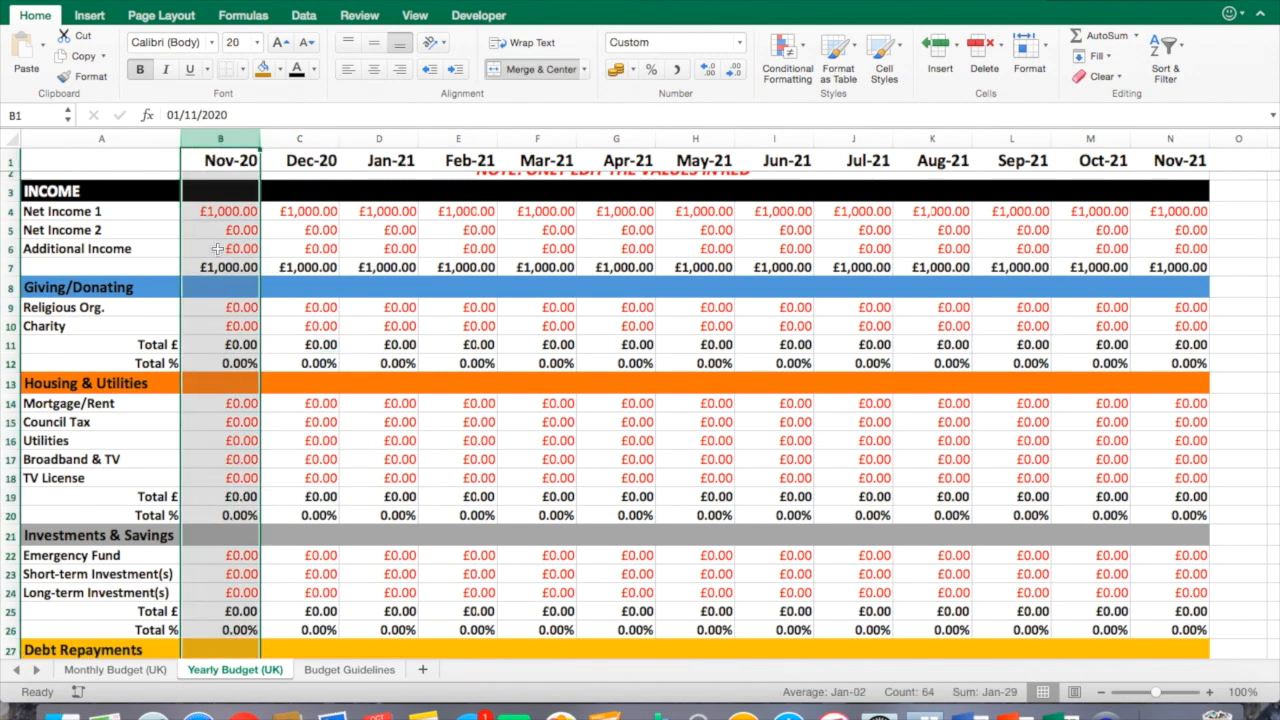
left_click(281, 69)
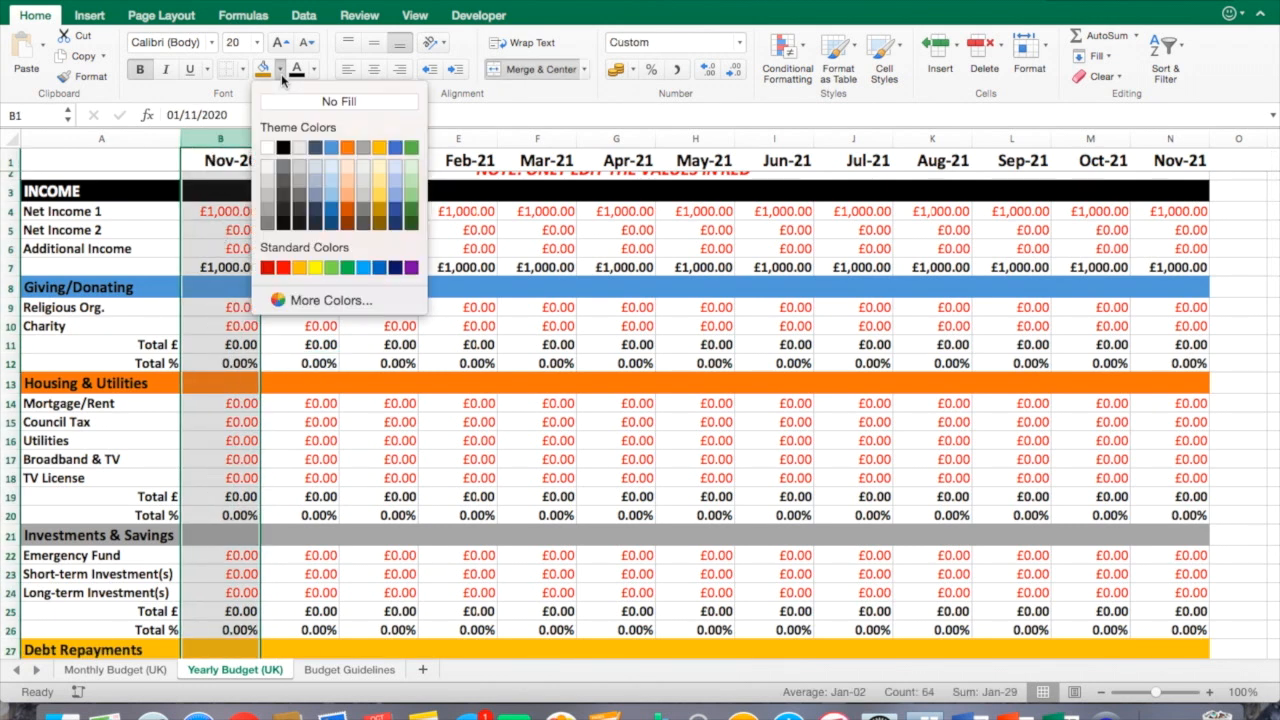
left_click(315, 267)
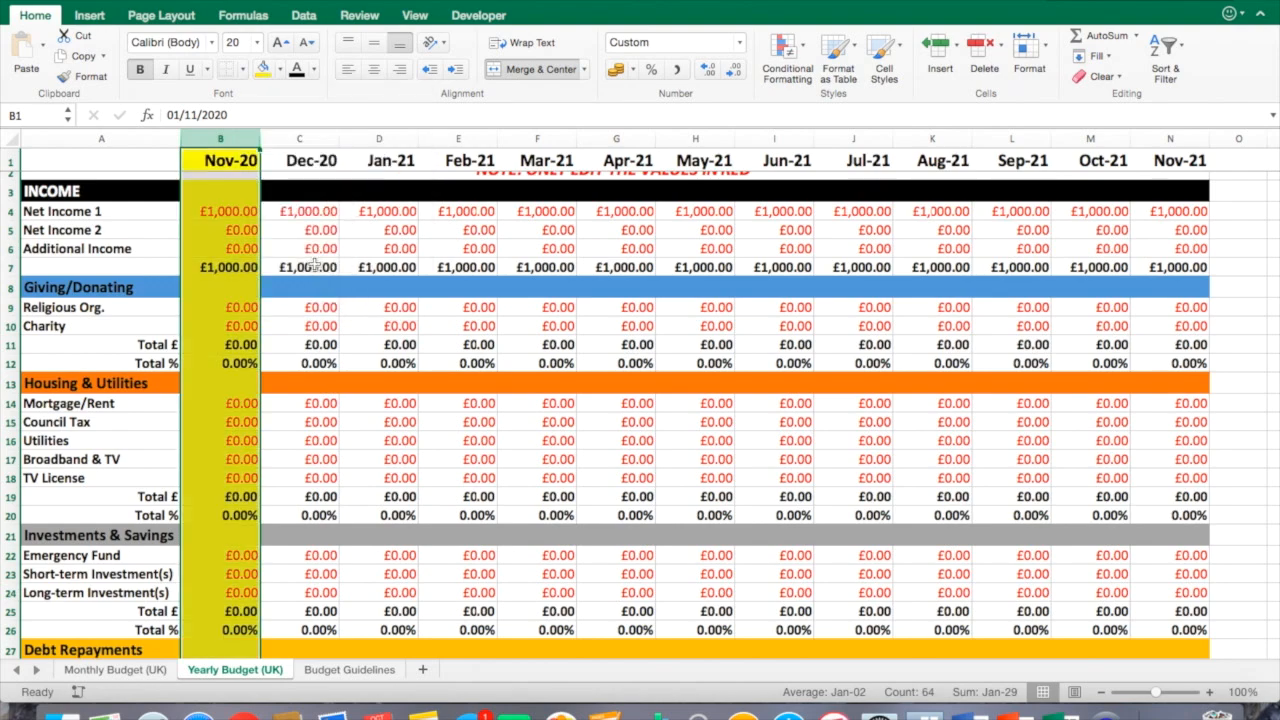
left_click(298, 391)
scroll(595, 443, "up", 1)
scroll(595, 443, "down", 10)
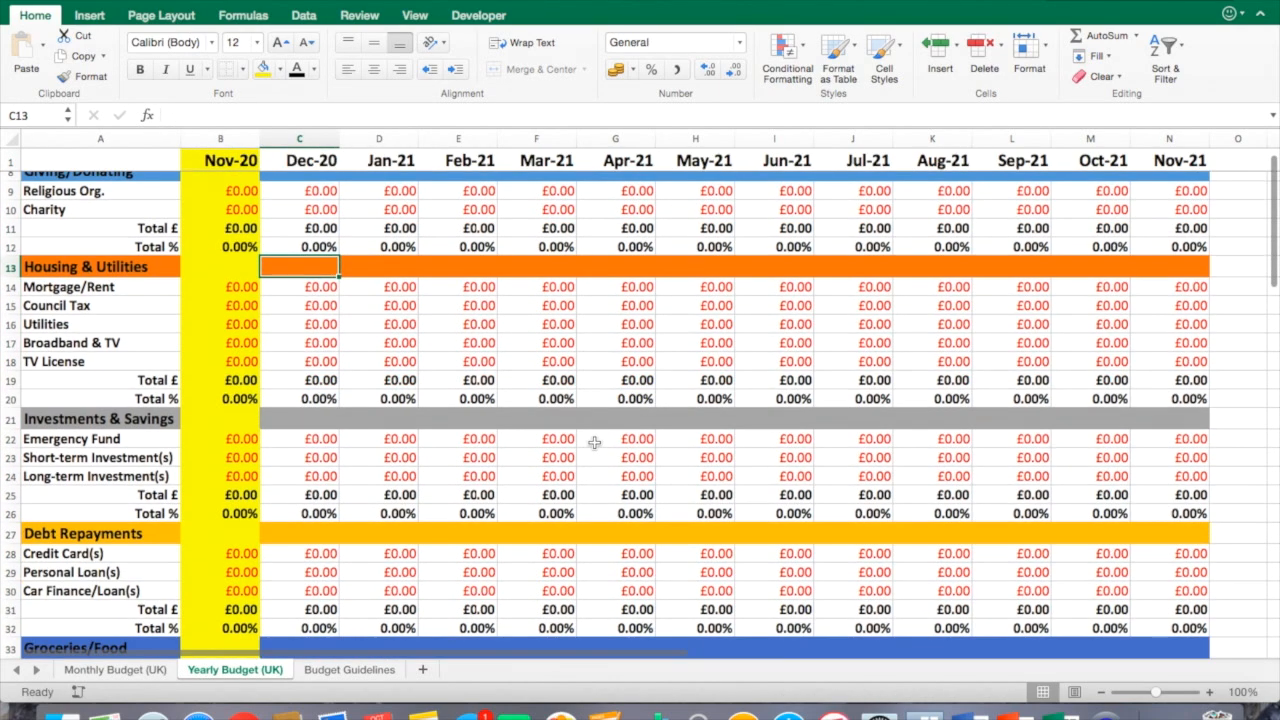
scroll(595, 443, "down", 14)
scroll(595, 432, "up", 14)
scroll(595, 430, "up", 8)
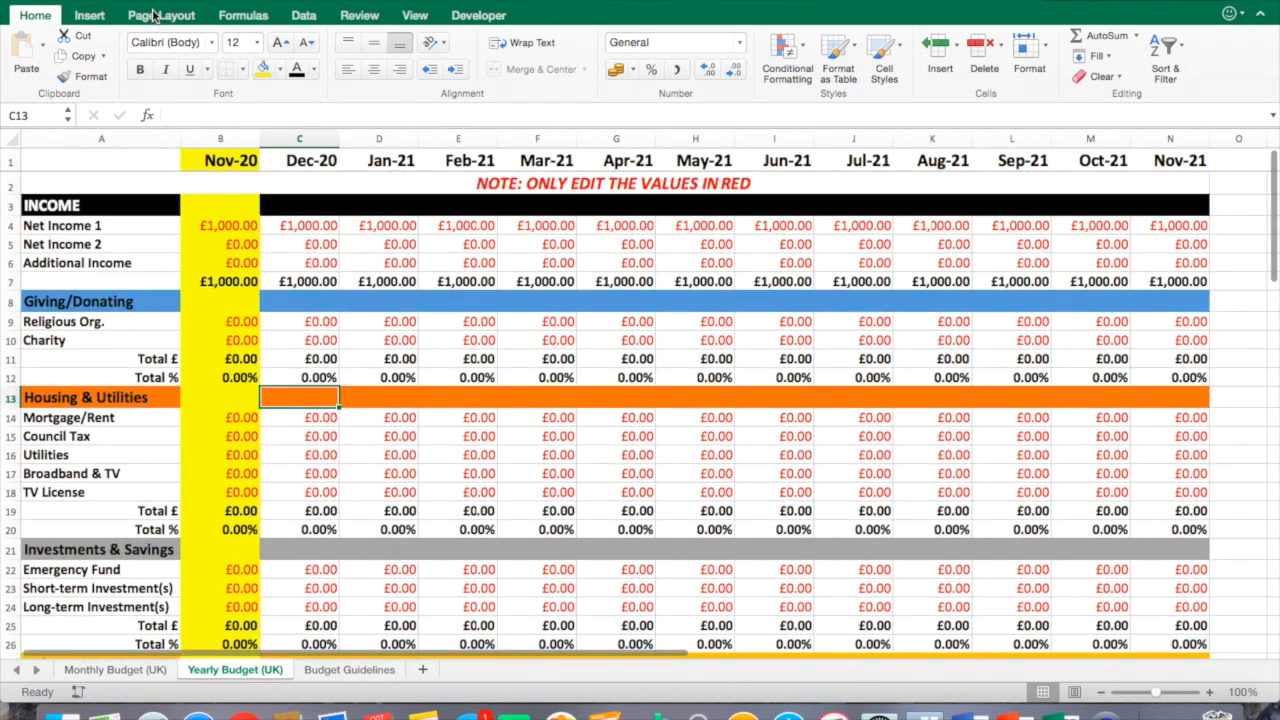
Undo the yellow fill on the Nov-20 column.
left_click(142, 1)
left_click(299, 263)
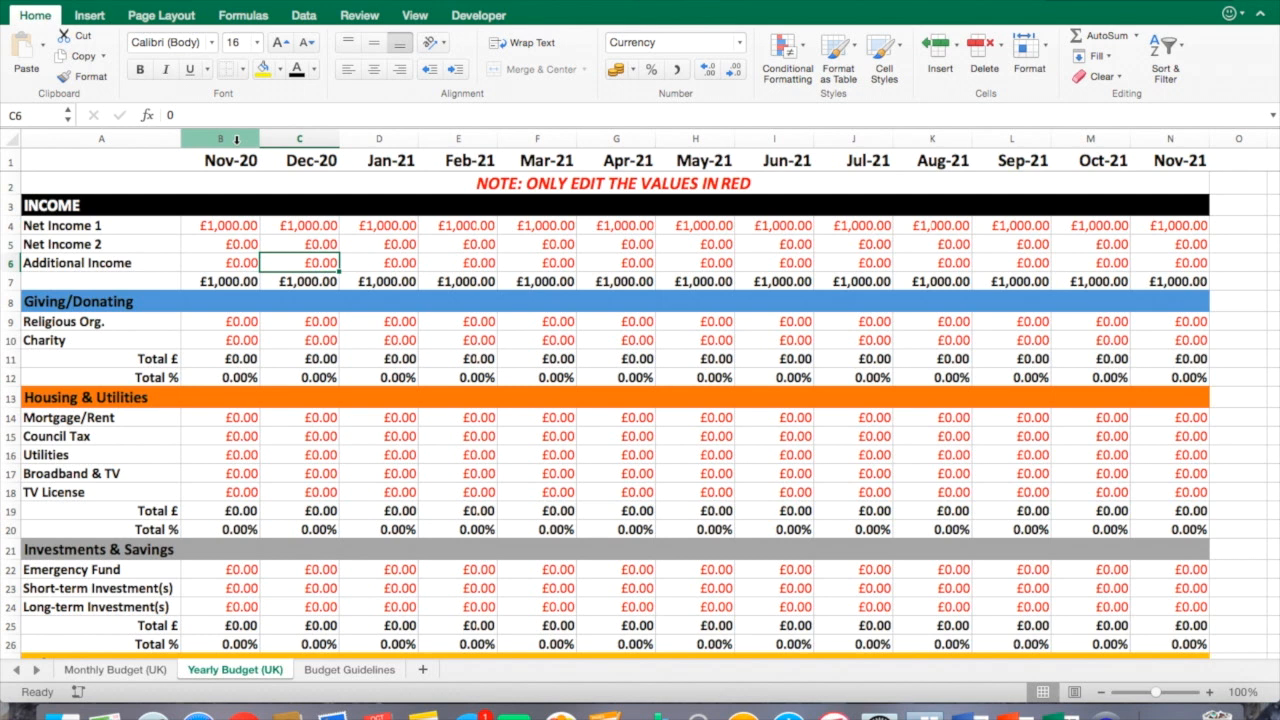
Hide the Nov-20 and Dec-20 columns of the yearly sheet.
left_click(374, 160)
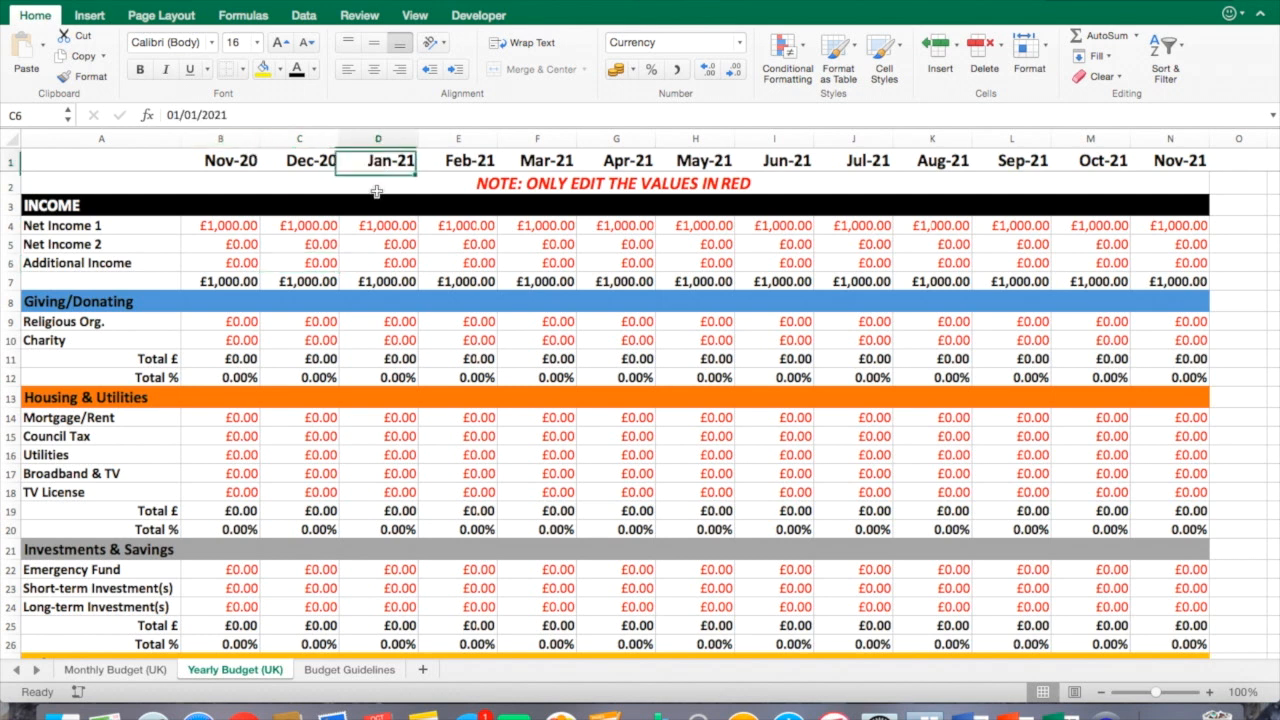
left_click(388, 285)
left_click_drag(233, 138, 300, 143)
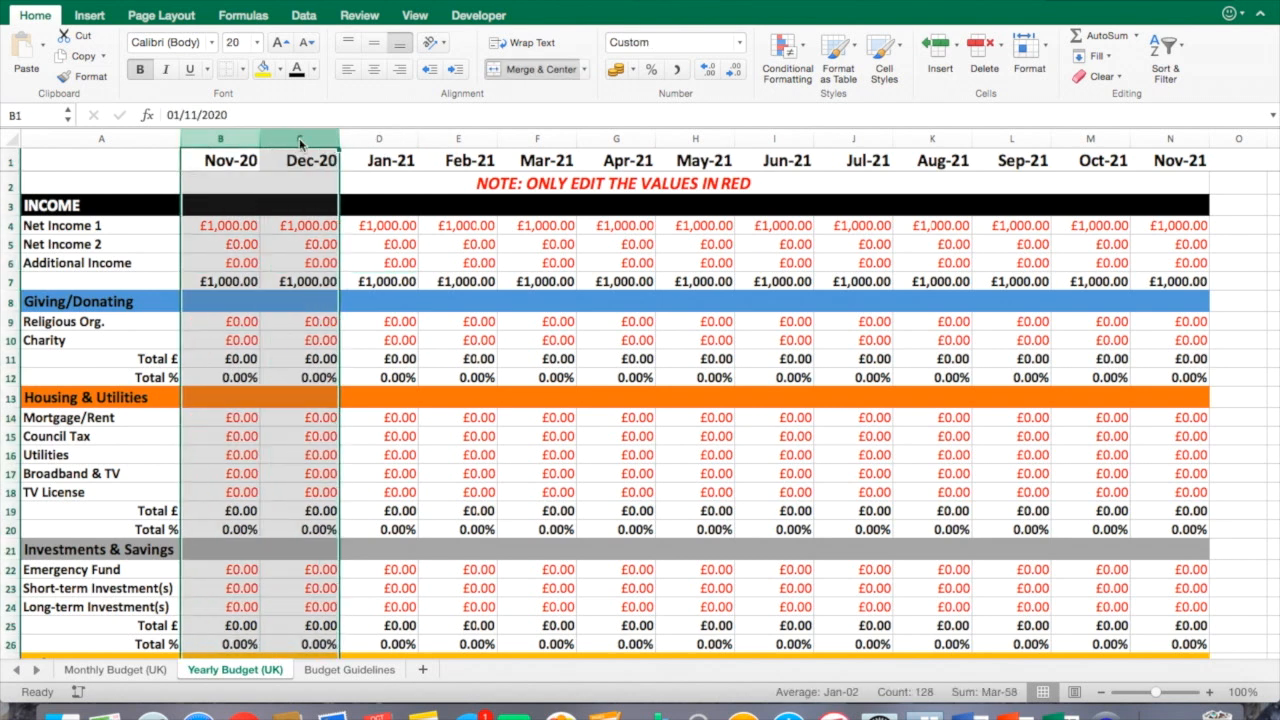
right_click(300, 143)
left_click(367, 328)
left_click(367, 328)
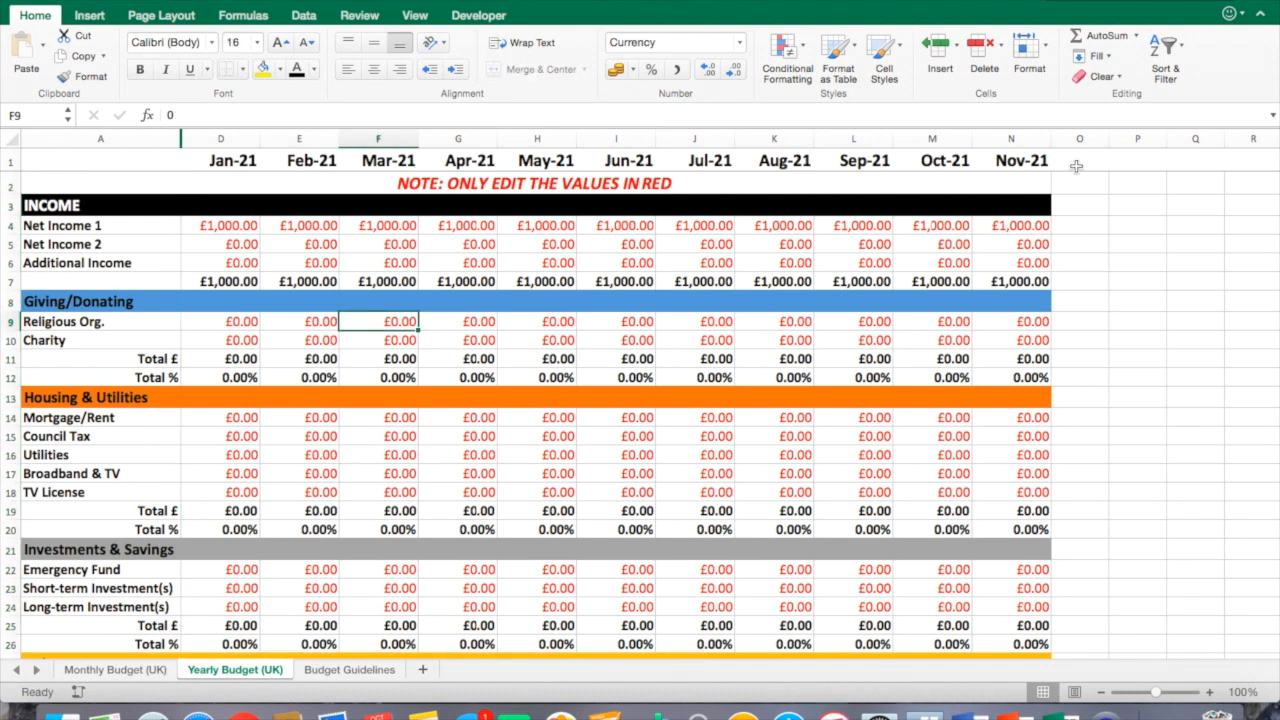
Paste the copied Nov-21 month column into the two empty columns after it.
left_click(1134, 163)
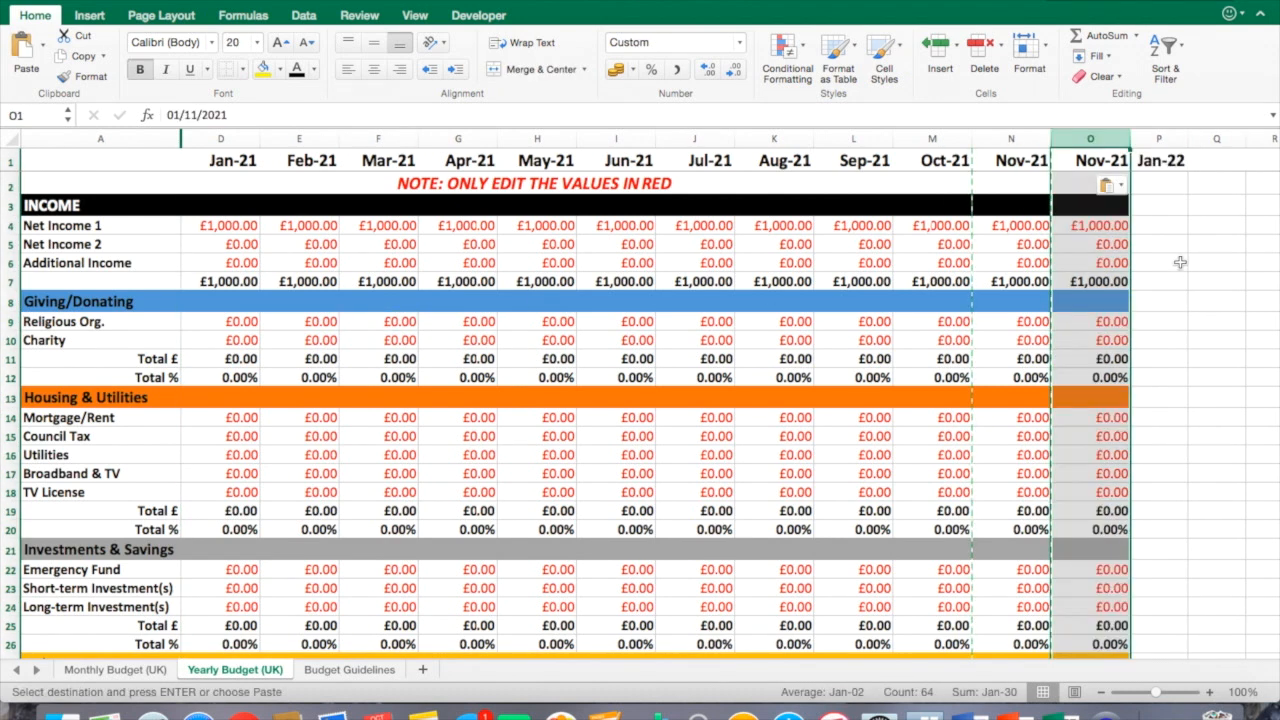
left_click(1160, 139)
right_click(1162, 141)
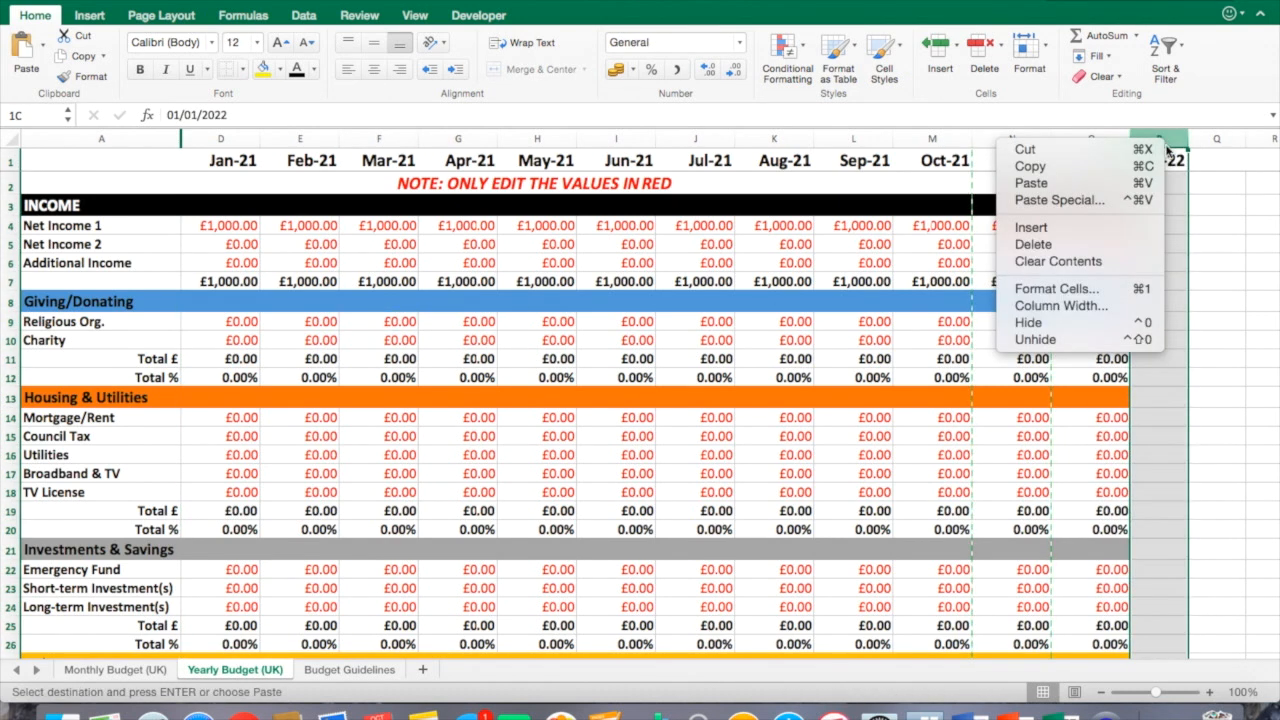
left_click(1113, 186)
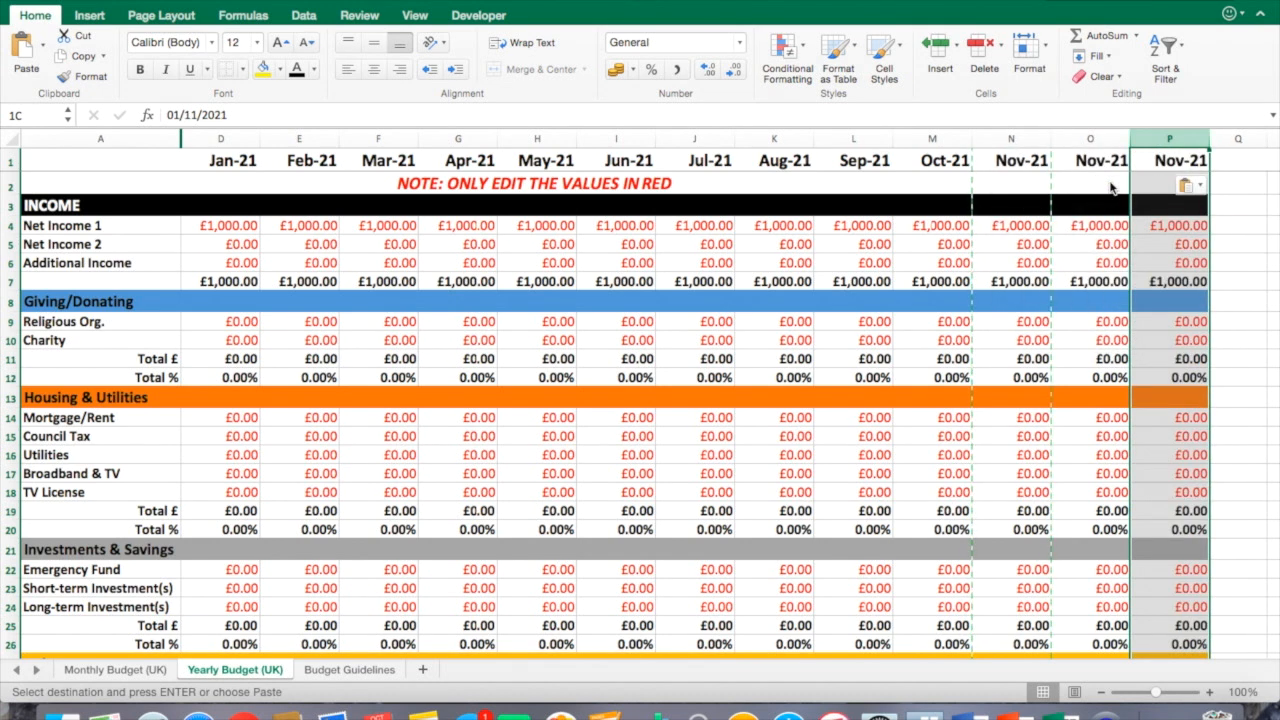
left_click(1198, 255)
Set the first new column's month heading to December 2021.
left_click(1116, 166)
type("December 2021")
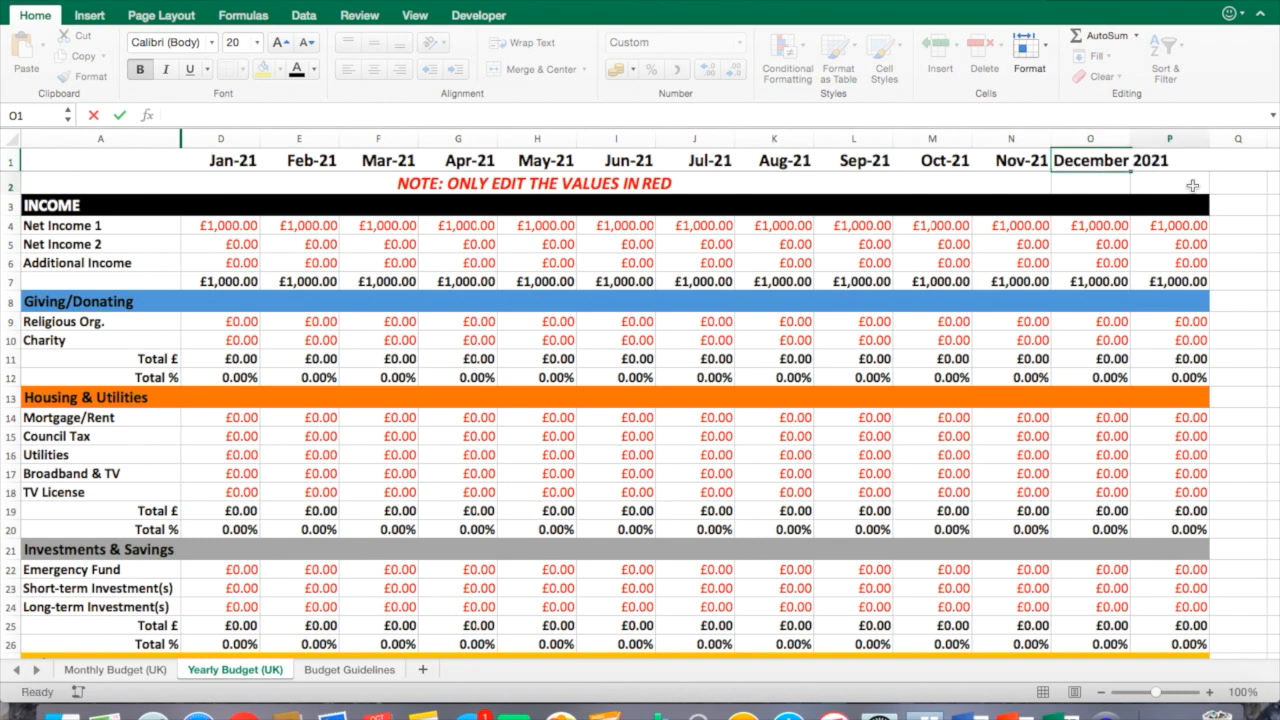
left_click(1186, 190)
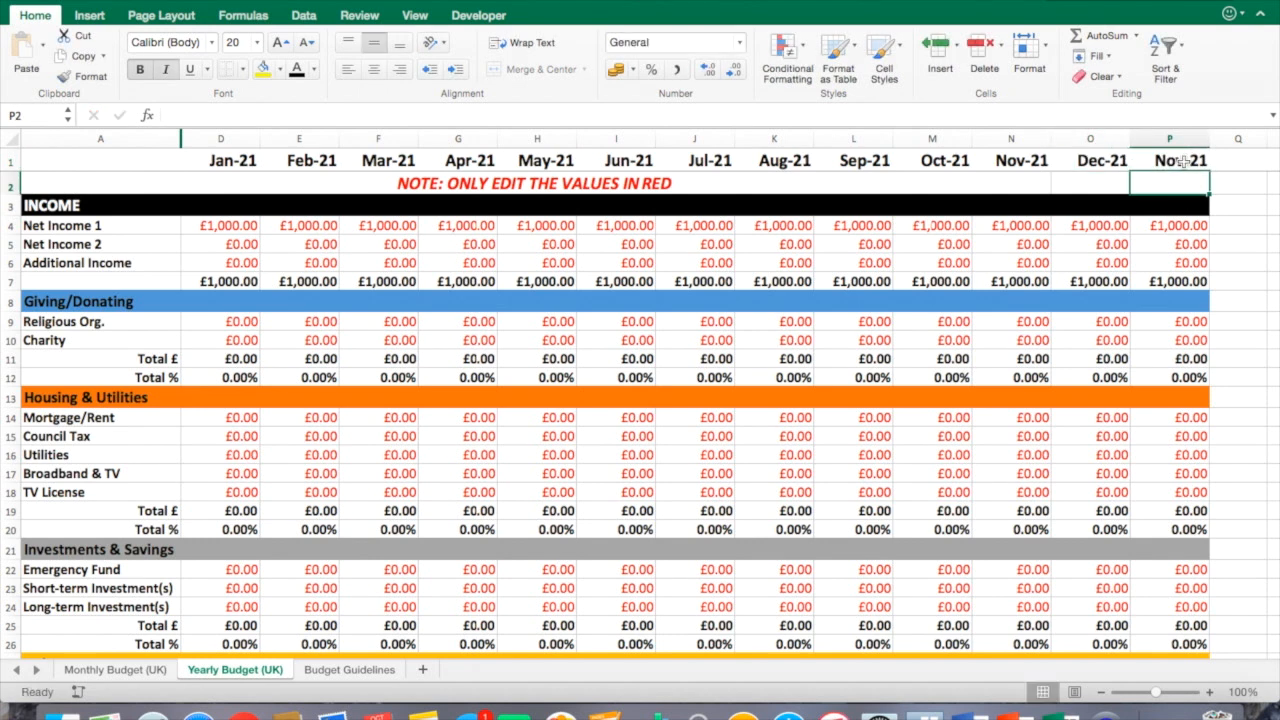
Fill the month heading series across into the last column to give Jan-22.
left_click(1115, 163)
left_click_drag(1130, 171, 1192, 201)
left_click(1185, 244)
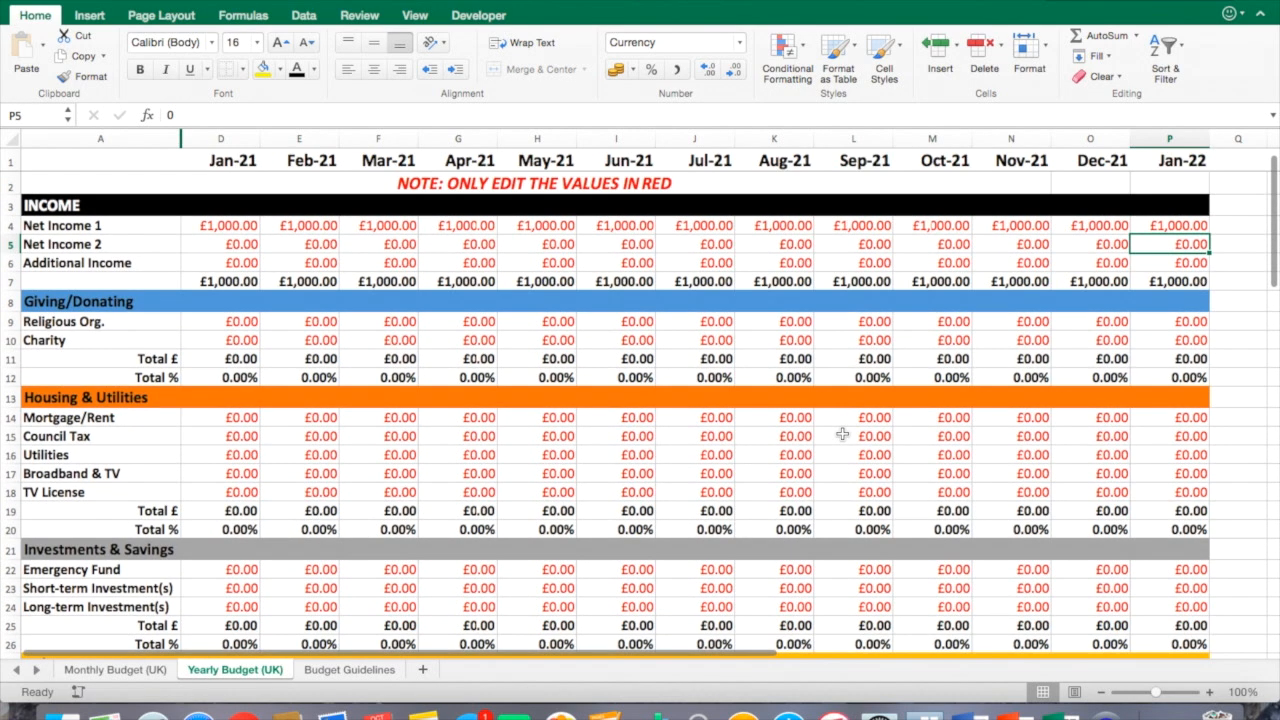
Unhide the Nov-20 and Dec-20 columns.
left_click_drag(168, 139, 220, 139)
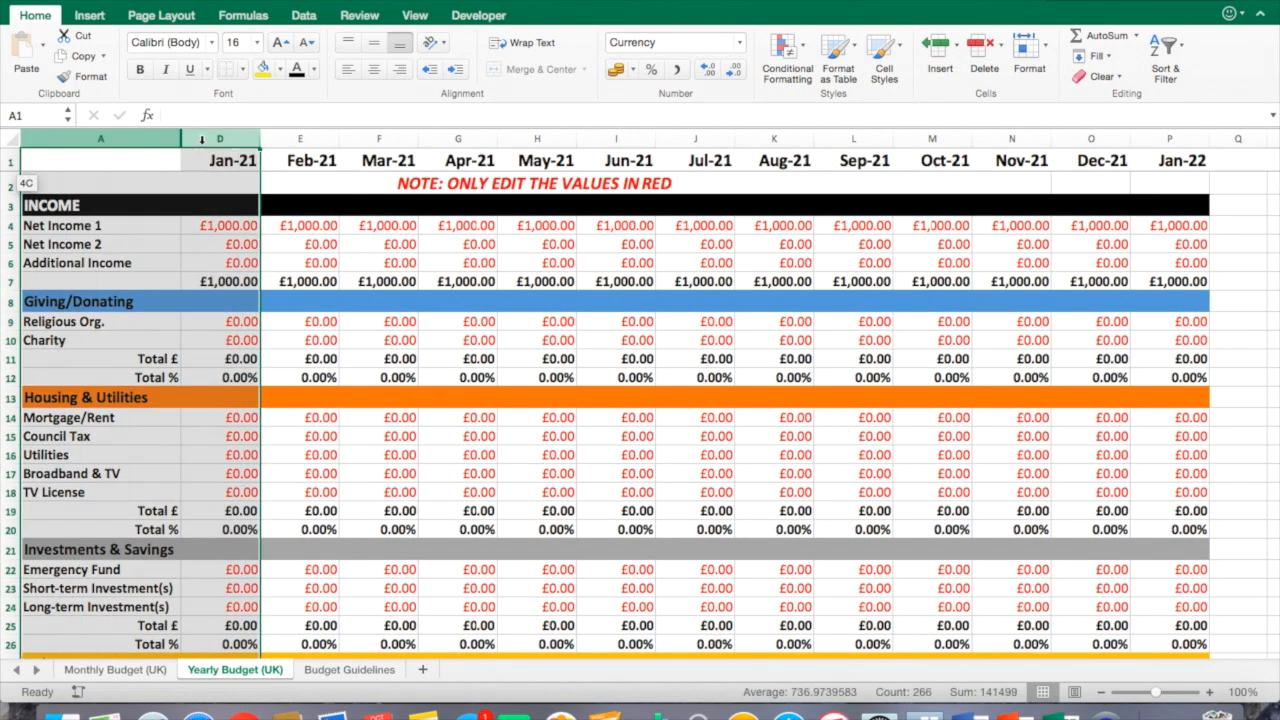
right_click(210, 140)
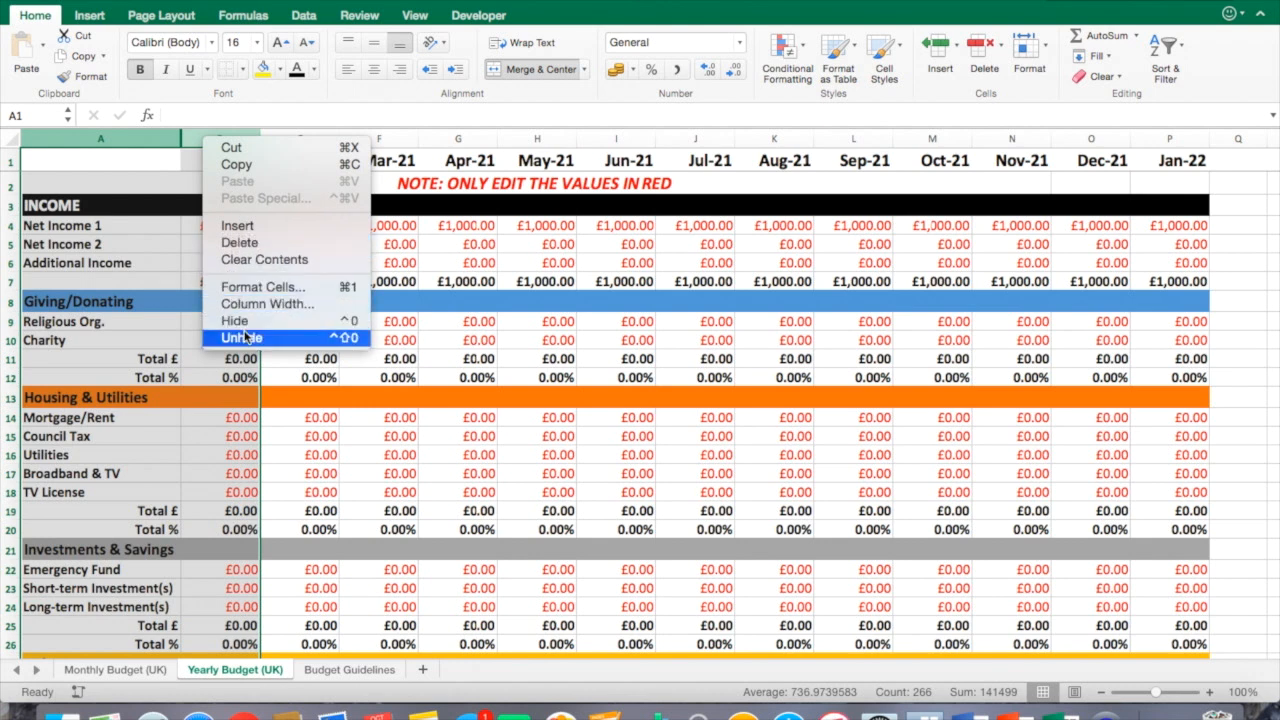
left_click(241, 337)
left_click(390, 340)
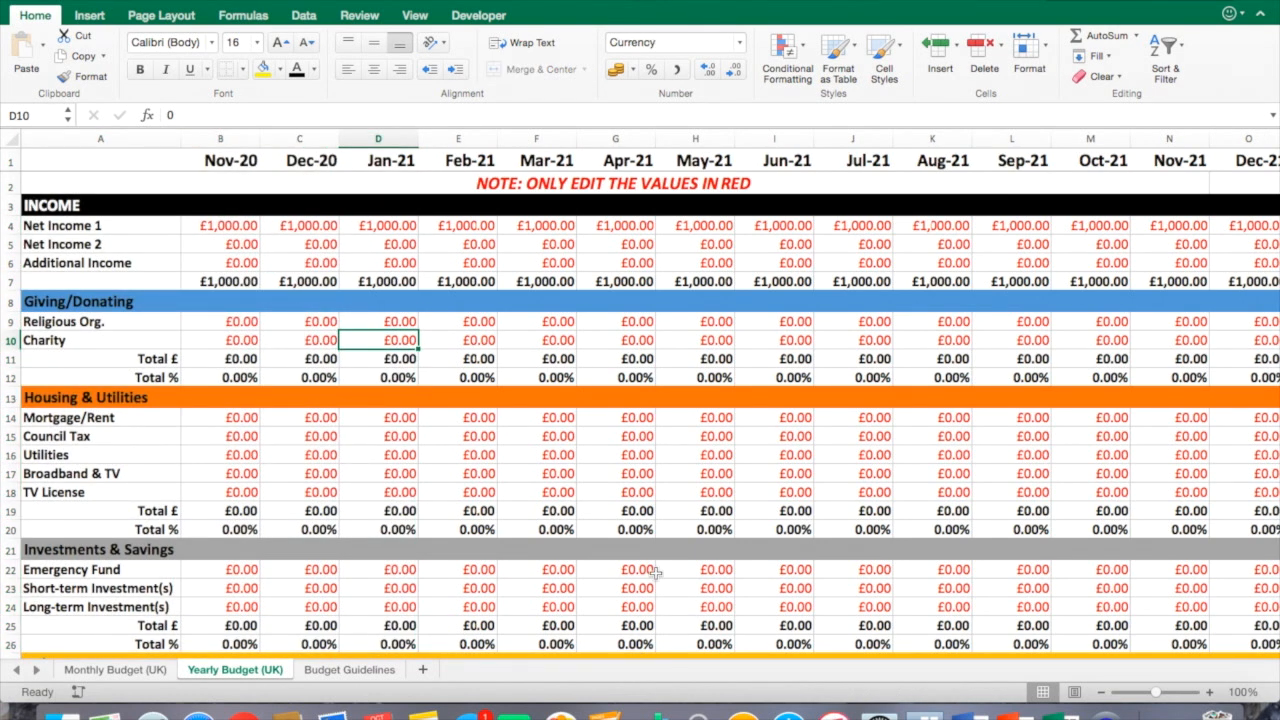
Open the Budget Guidelines sheet and read through the 50-30-20 Rule section.
key("ctrl+Page_Down")
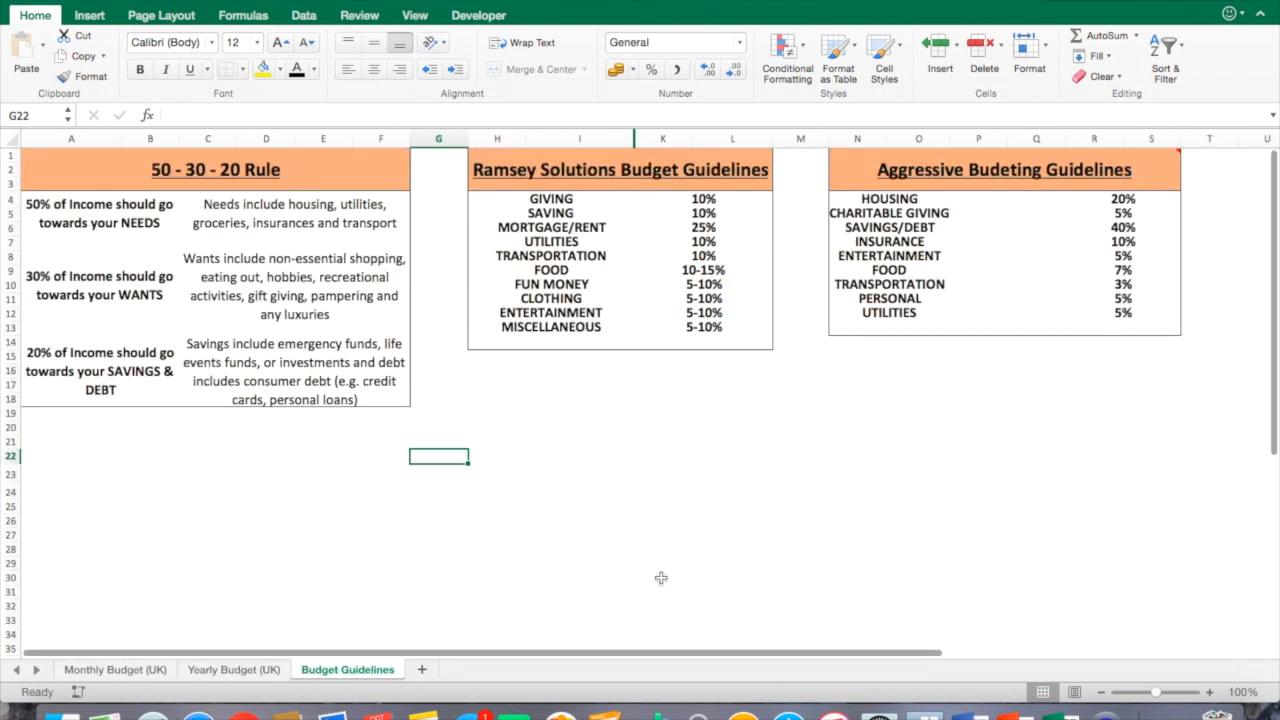
left_click(641, 545)
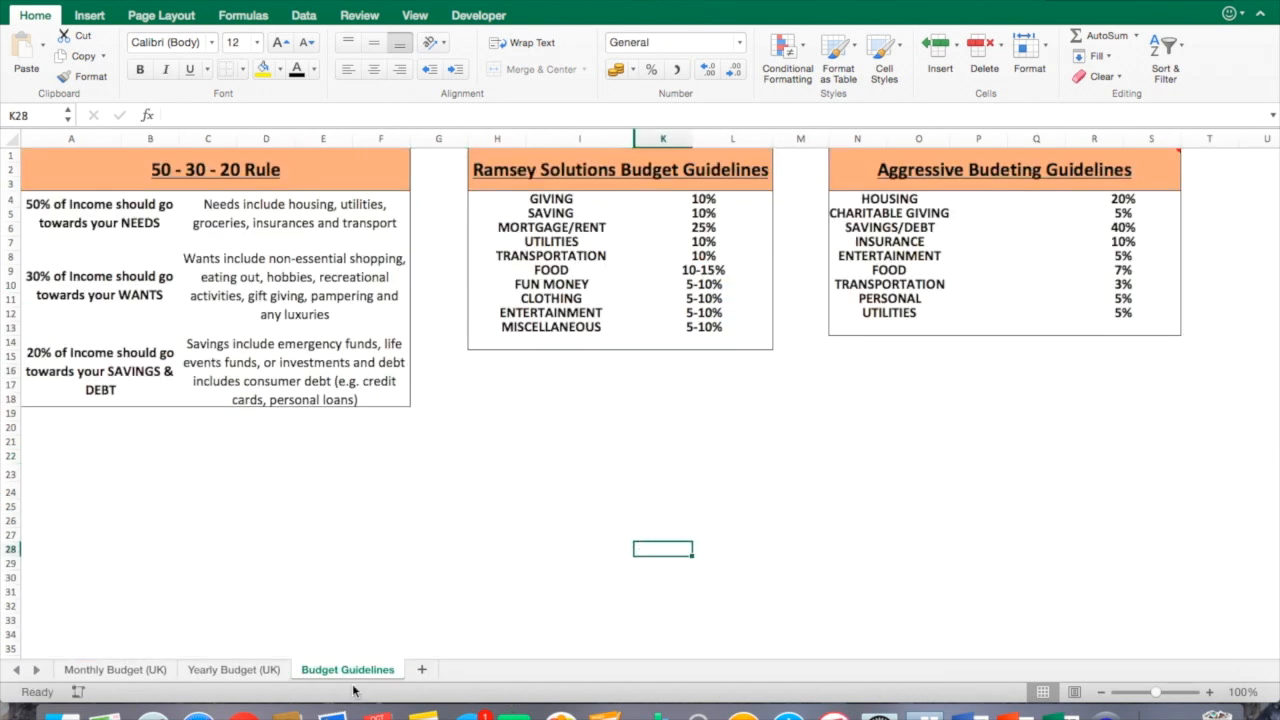
left_click(335, 563)
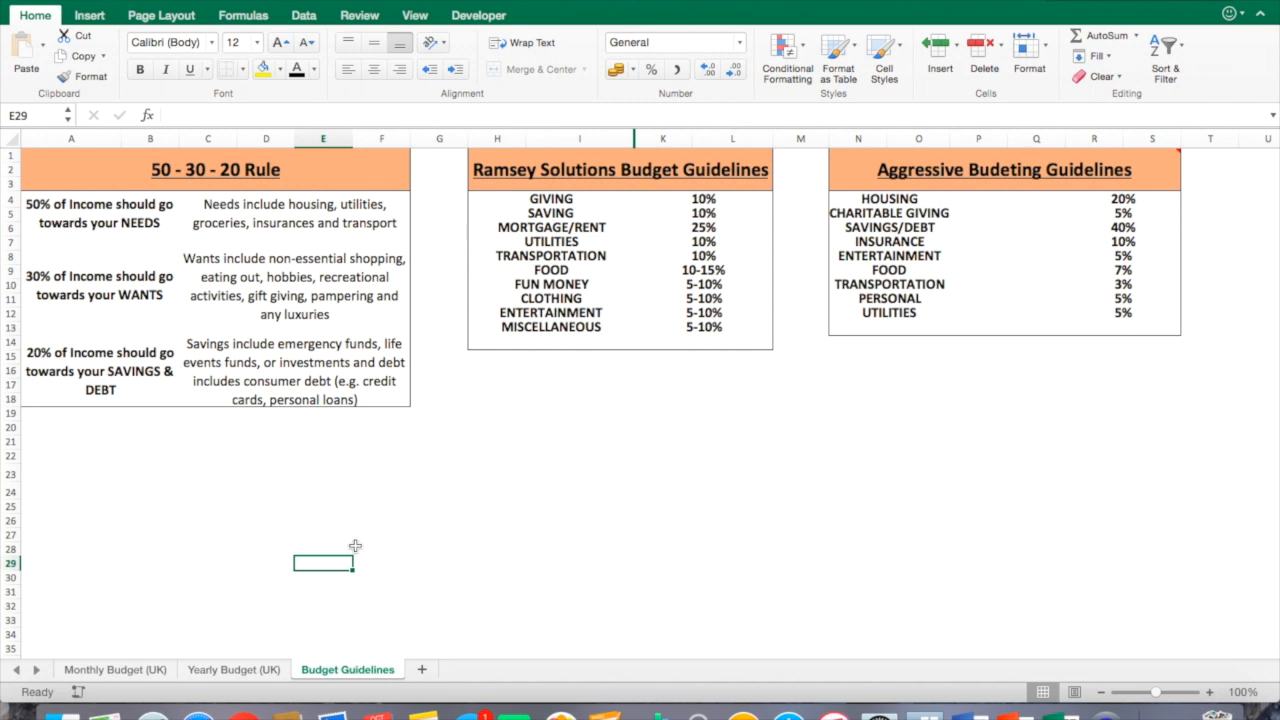
left_click(260, 176)
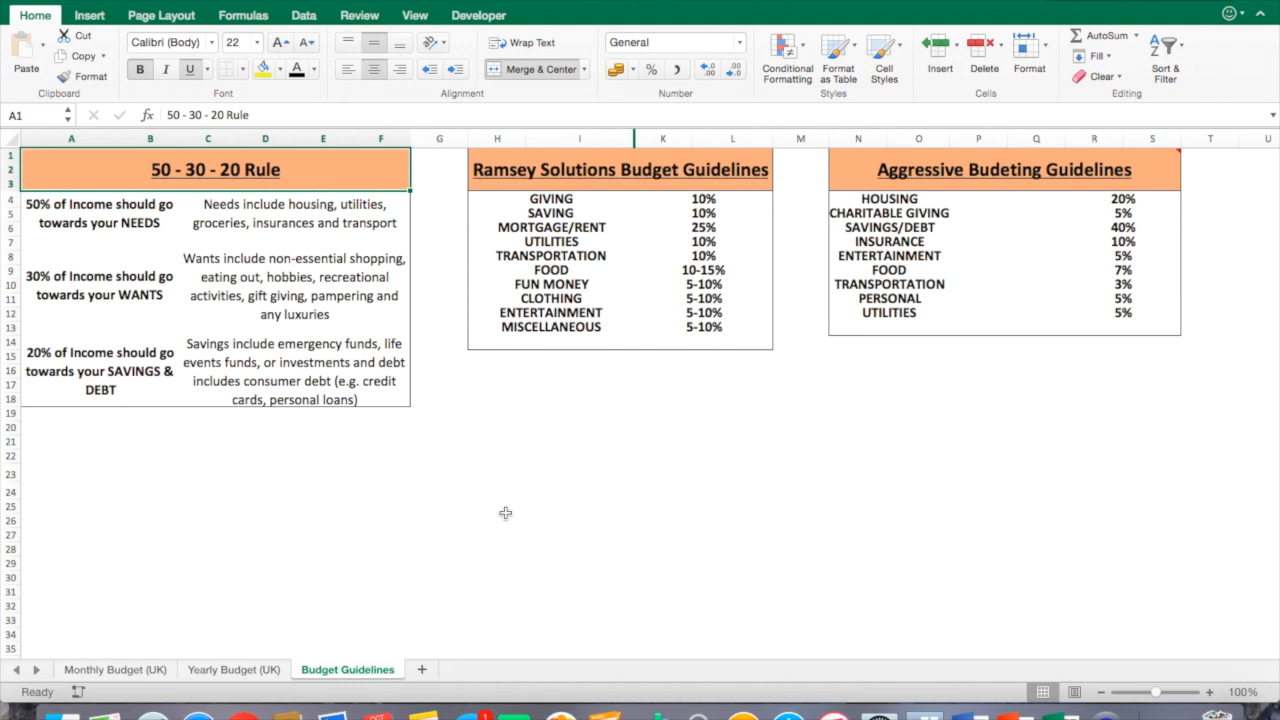
left_click(100, 290)
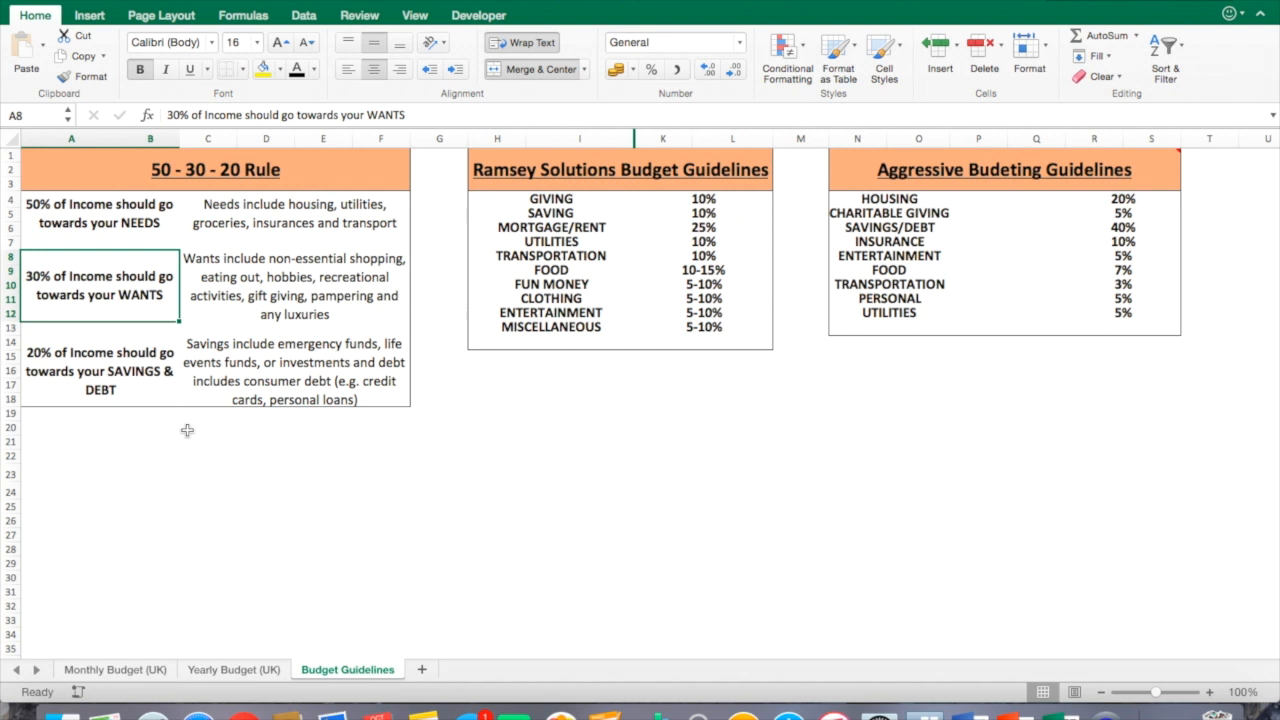
left_click(120, 392)
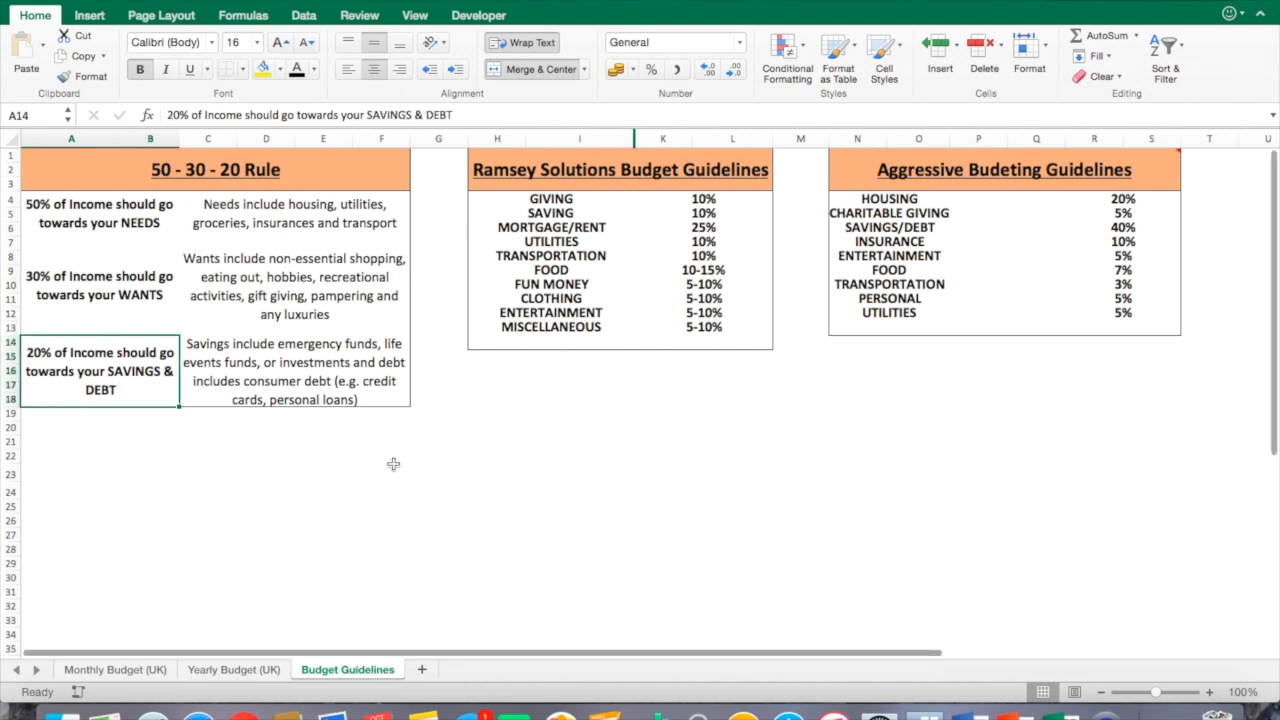
left_click(421, 509)
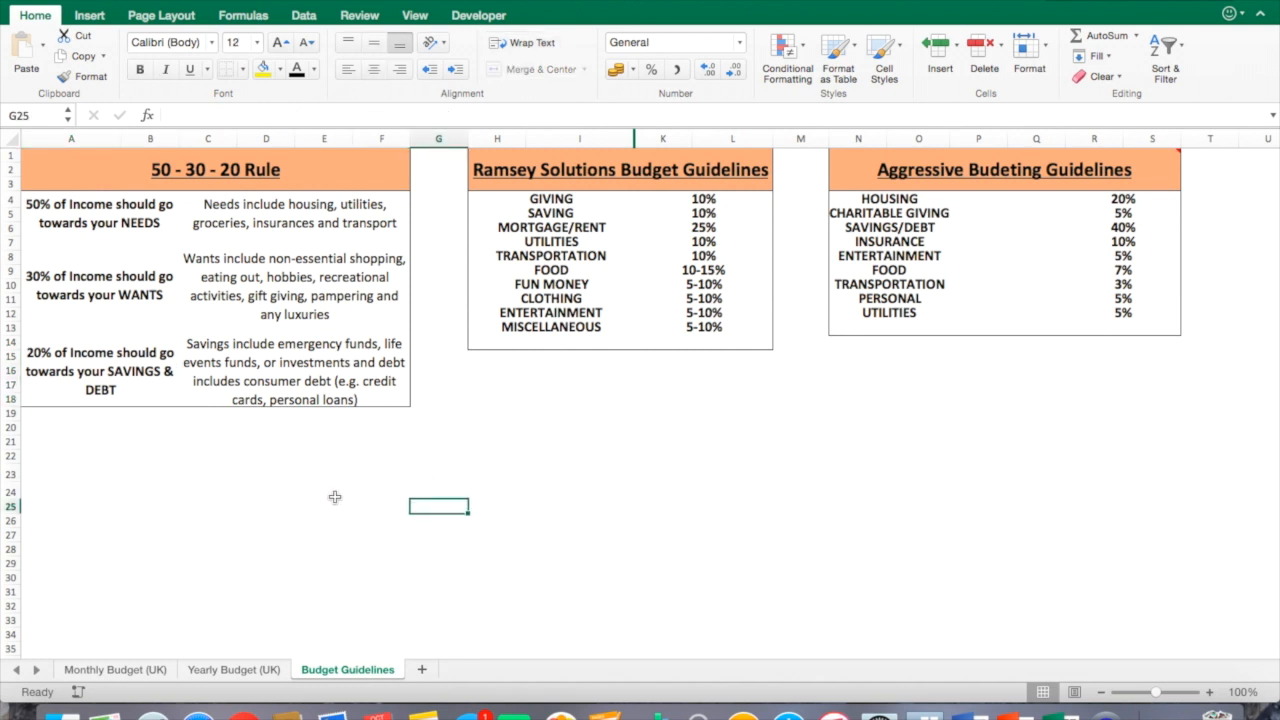
left_click(152, 178)
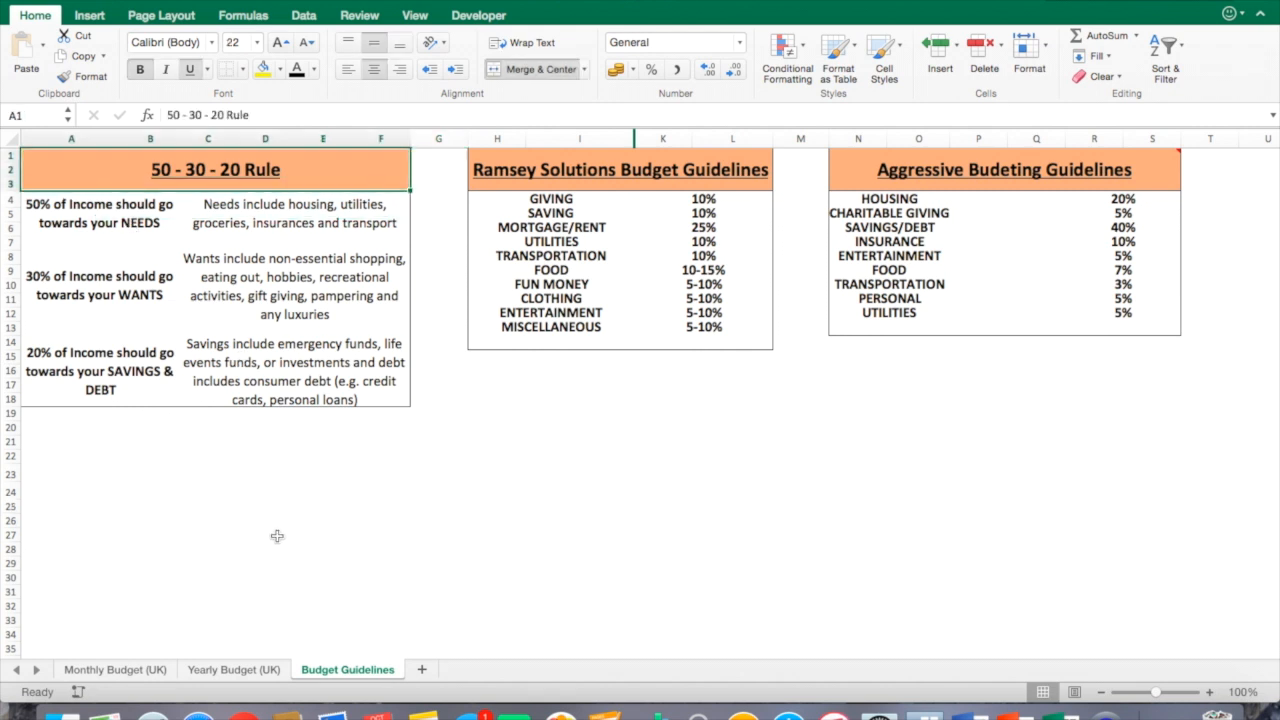
left_click(156, 383)
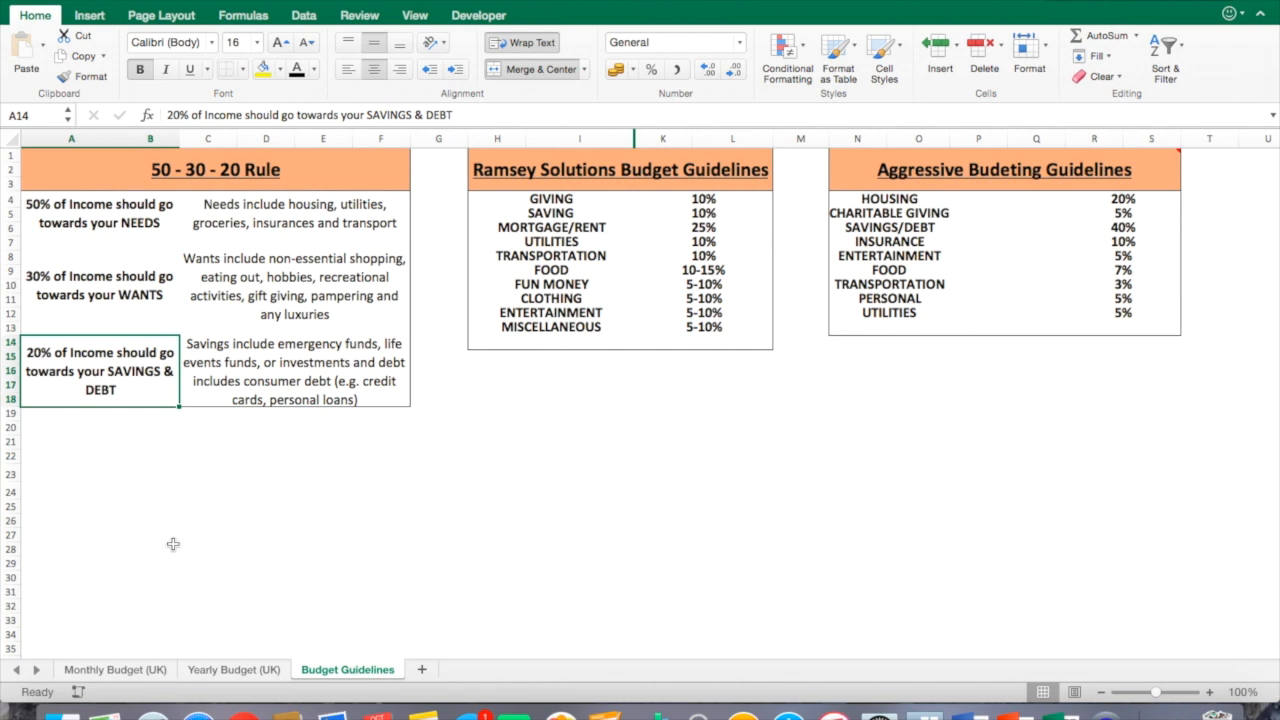
Examine the category percentage column on the Monthly Budget sheet.
left_click(129, 672)
left_click(310, 425)
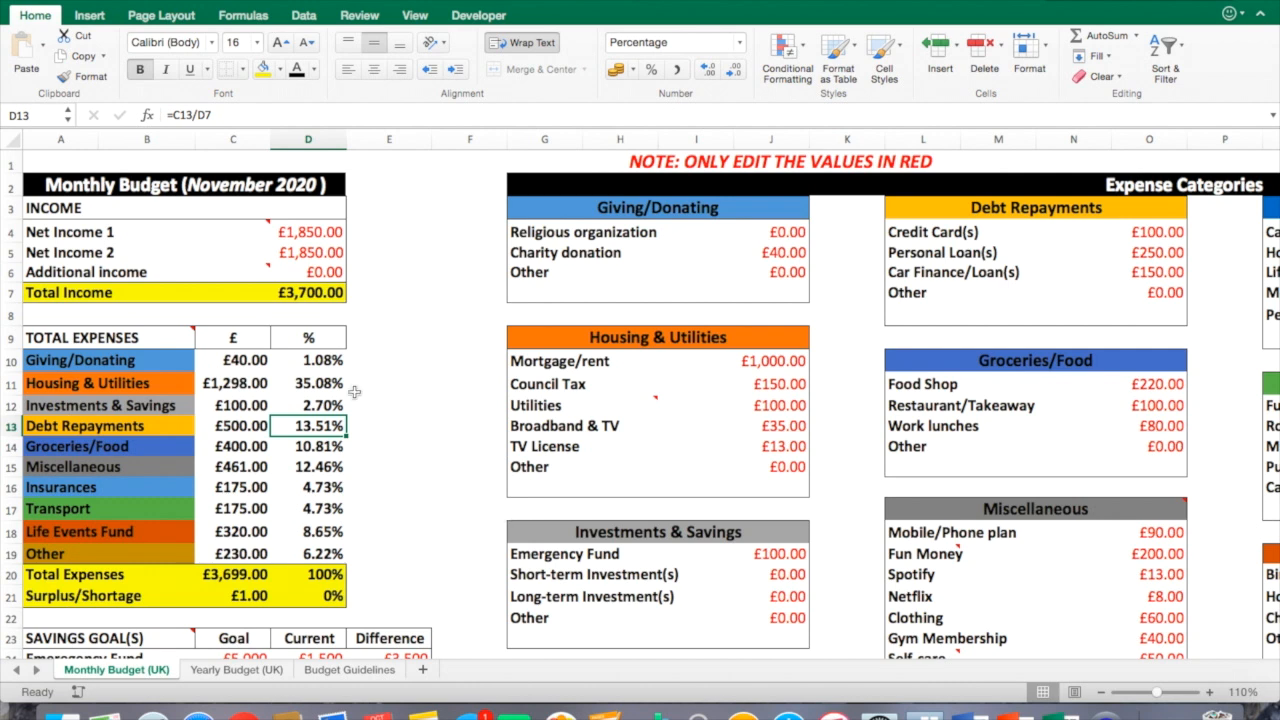
left_click(325, 406)
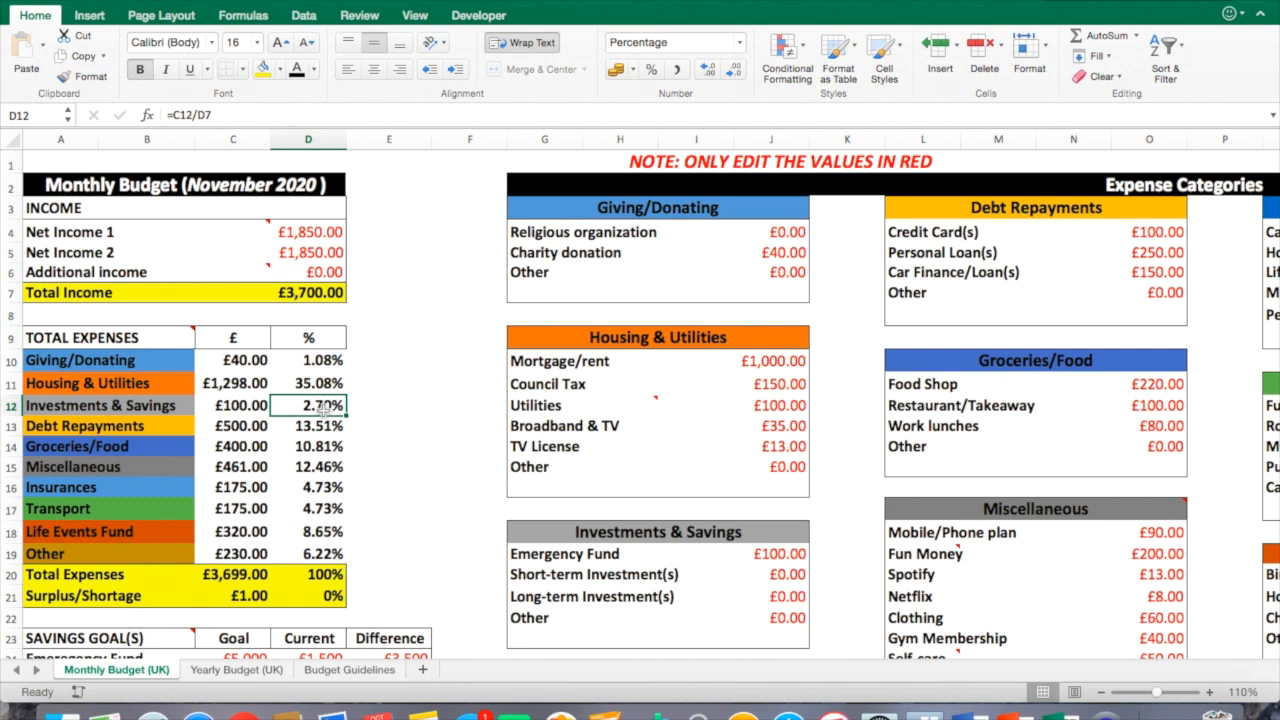
left_click_drag(325, 408, 325, 428)
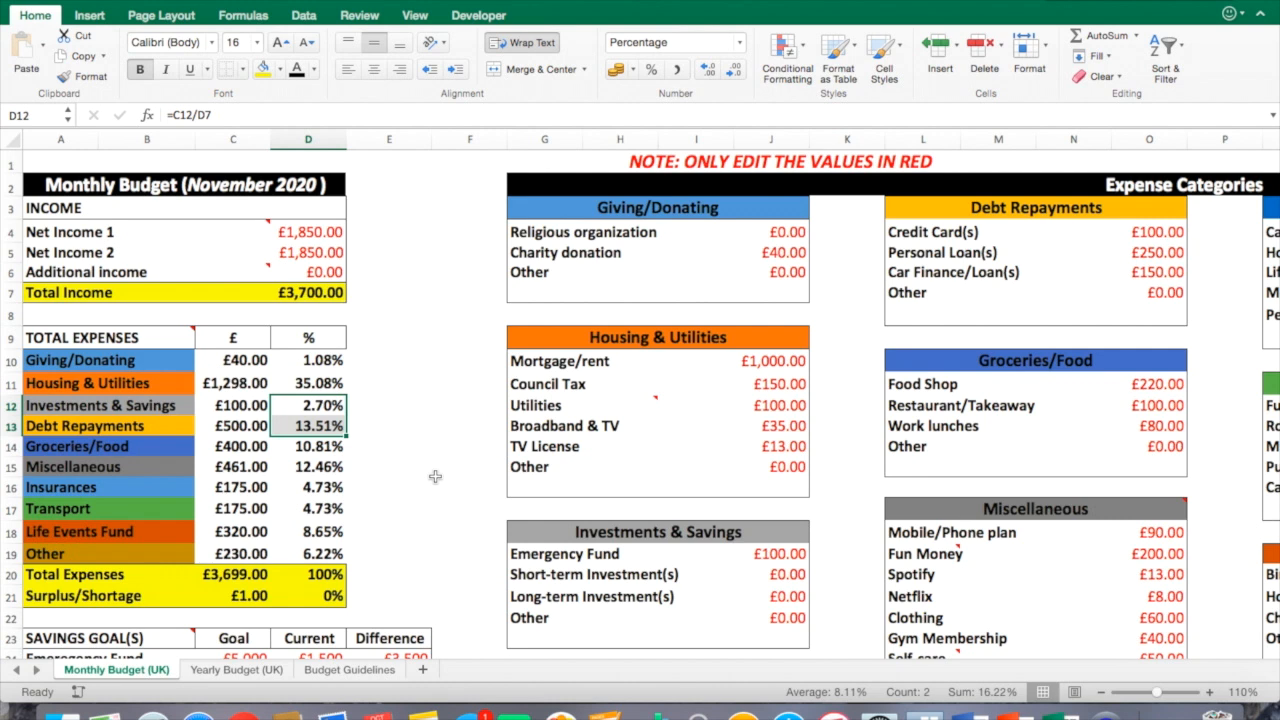
Compare the Ramsey Solutions guideline percentages with the monthly category percentages.
left_click(347, 670)
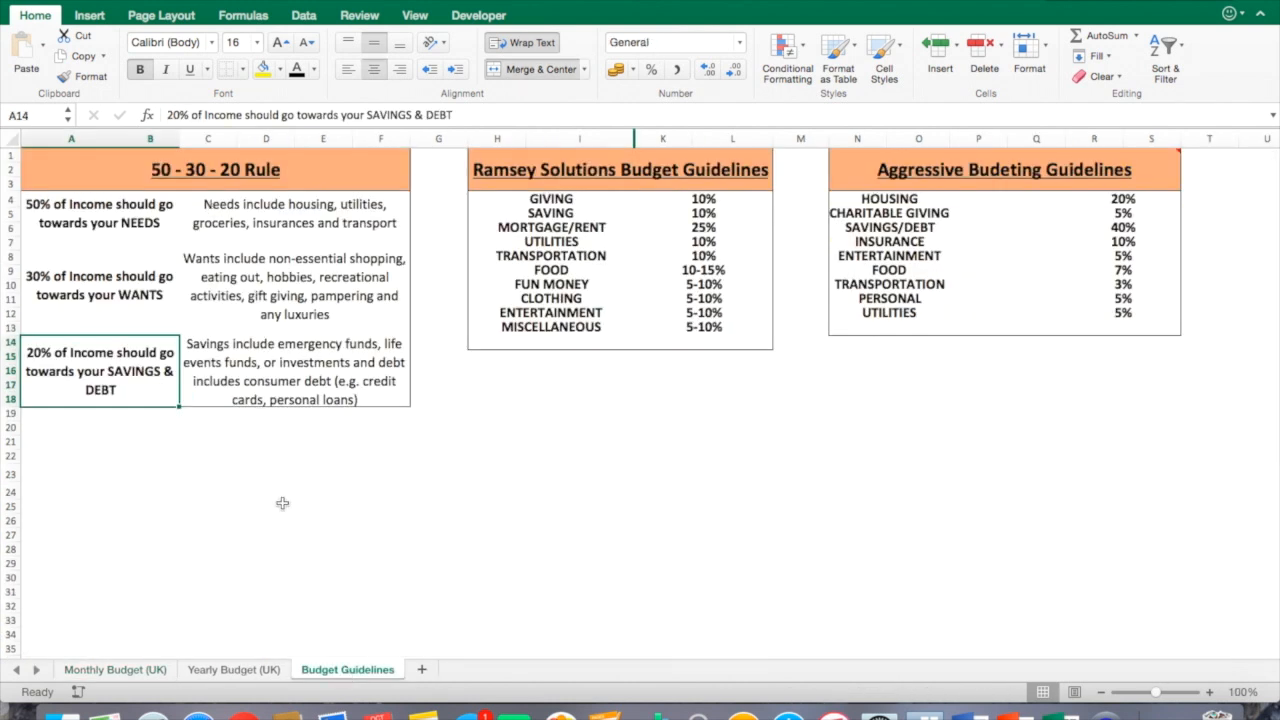
left_click(620, 170)
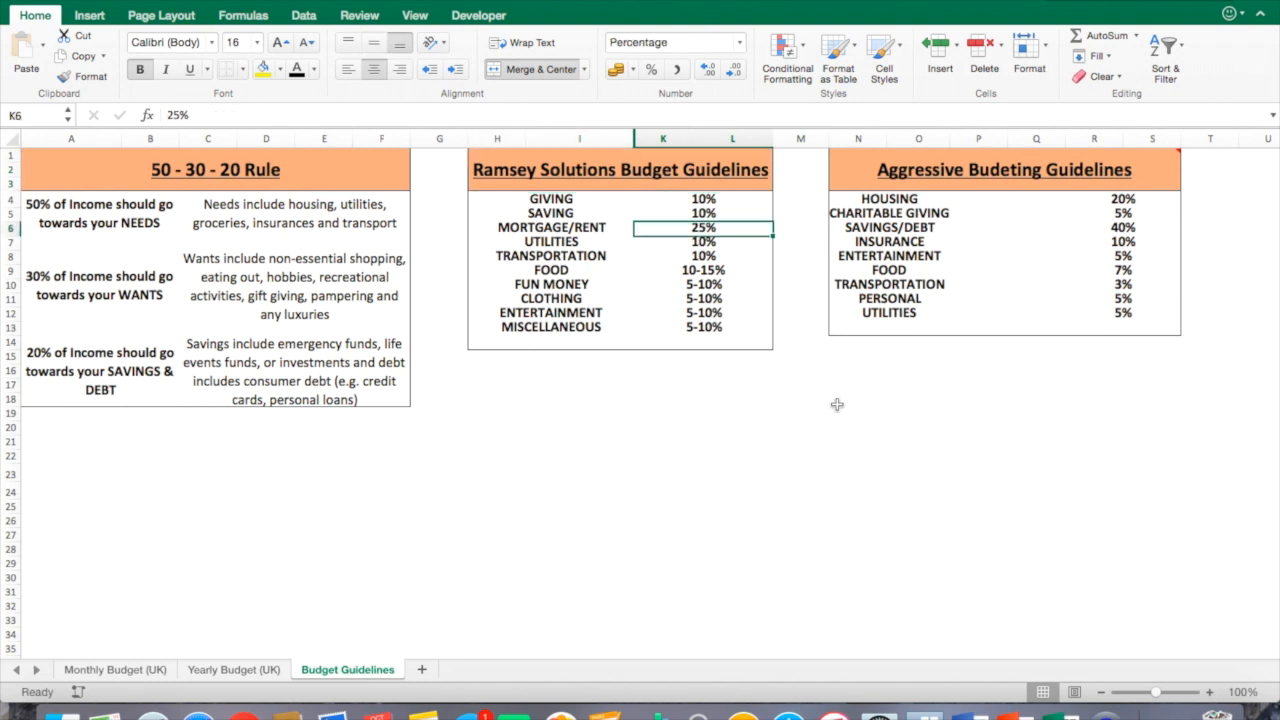
left_click(701, 248)
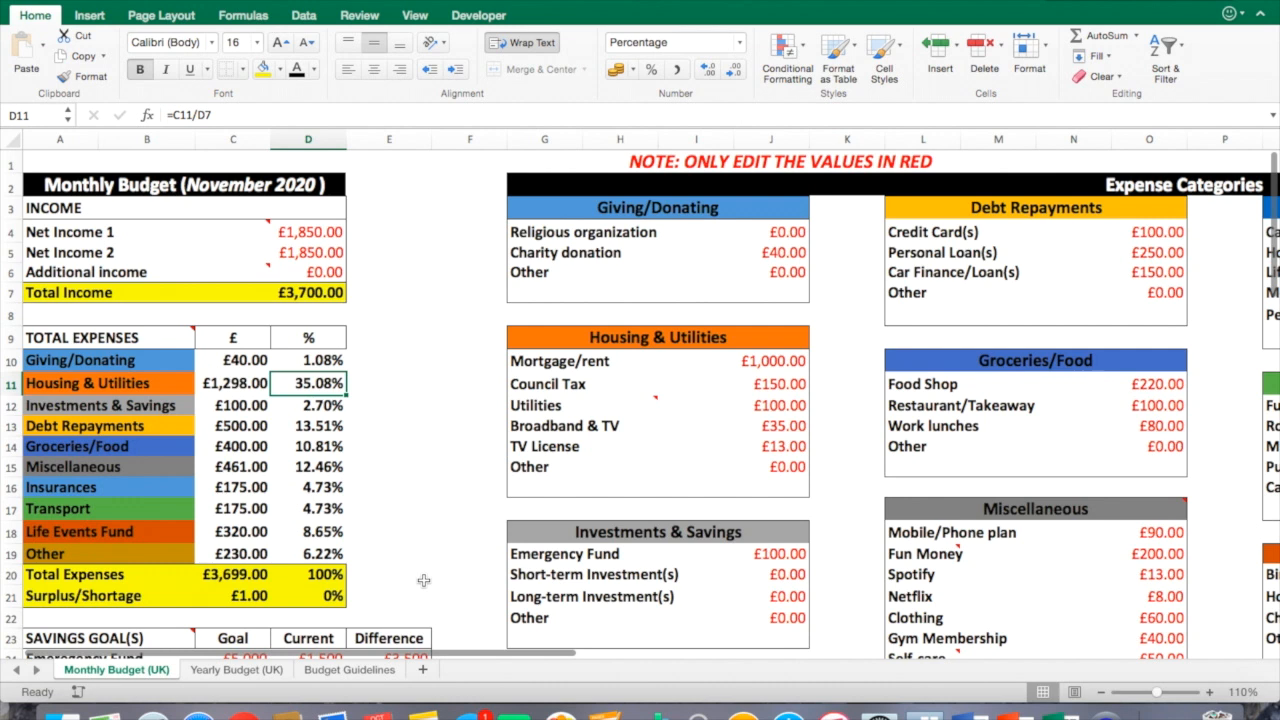
left_click(349, 670)
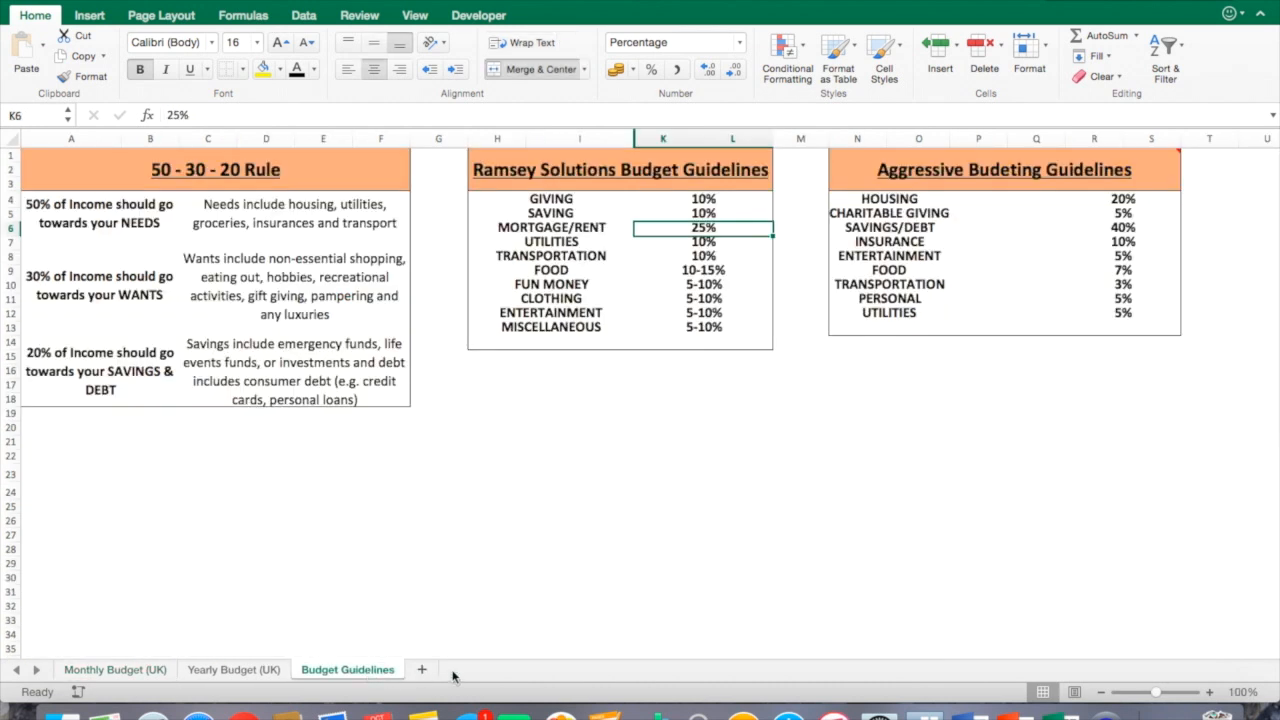
Read the Aggressive Budgeting Guidelines table and its header comment.
left_click(938, 168)
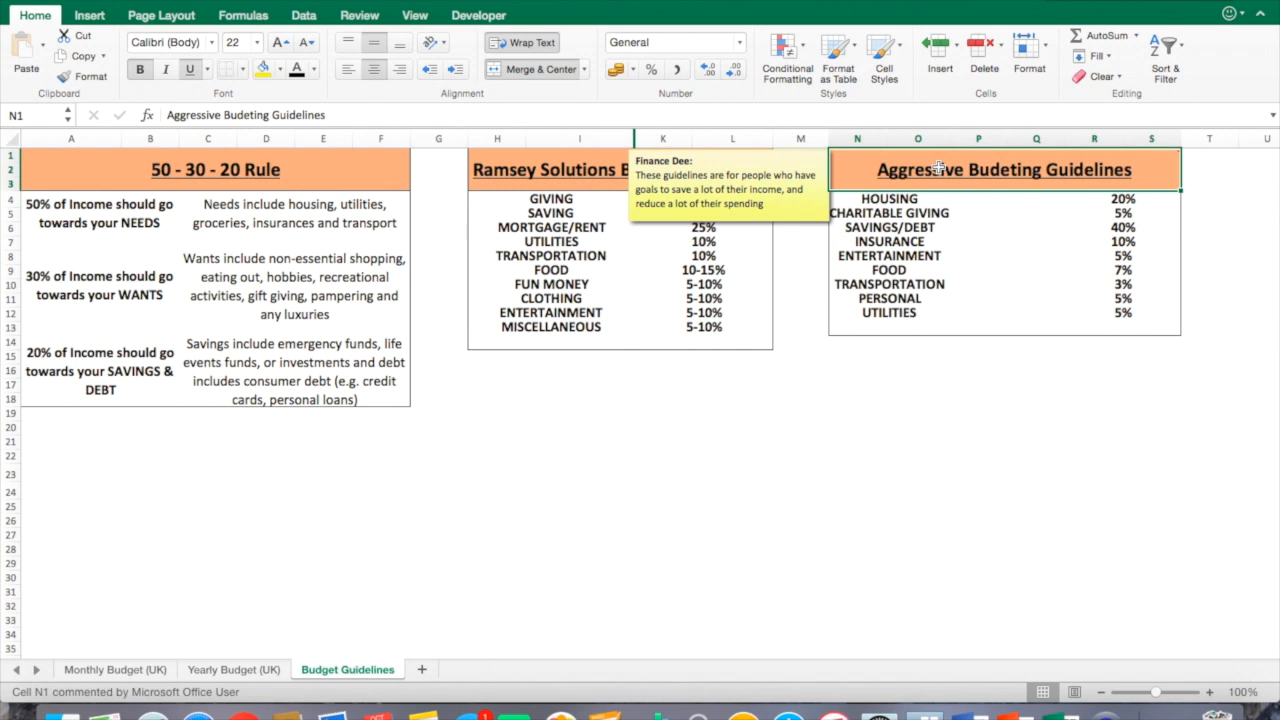
key("Down")
key("Down")
key("Down")
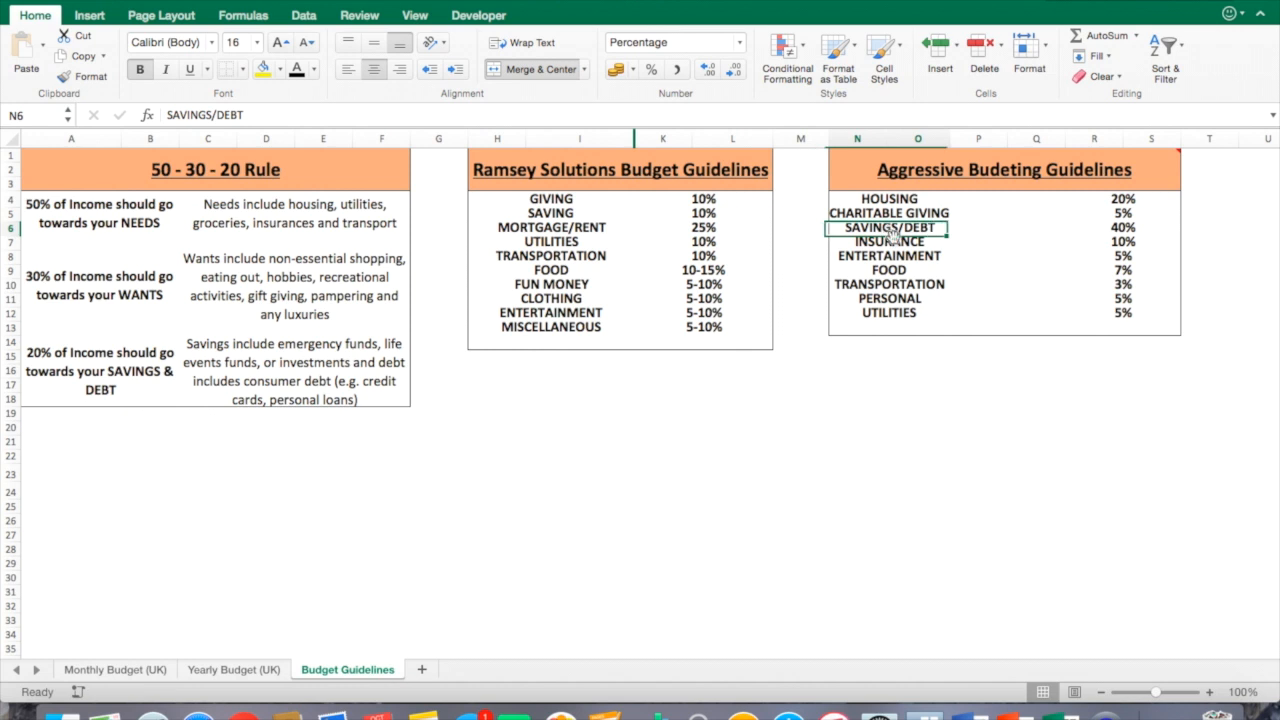
left_click(1120, 228)
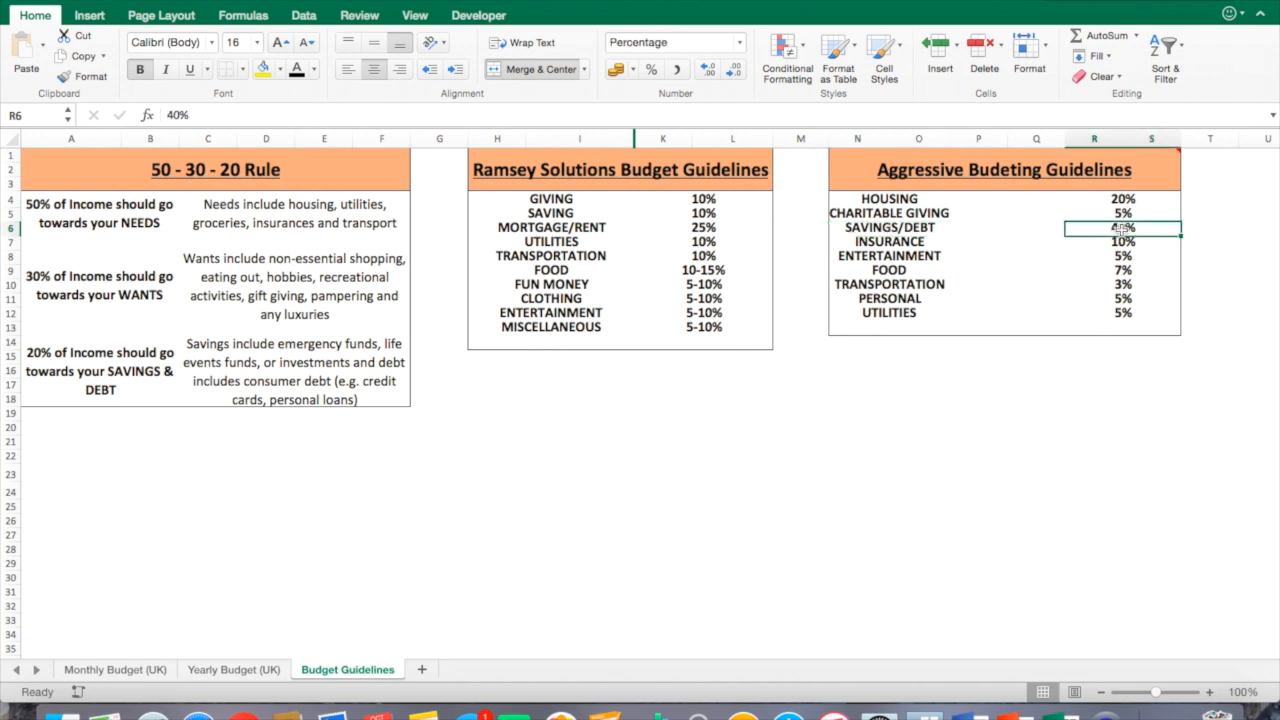
left_click(90, 362)
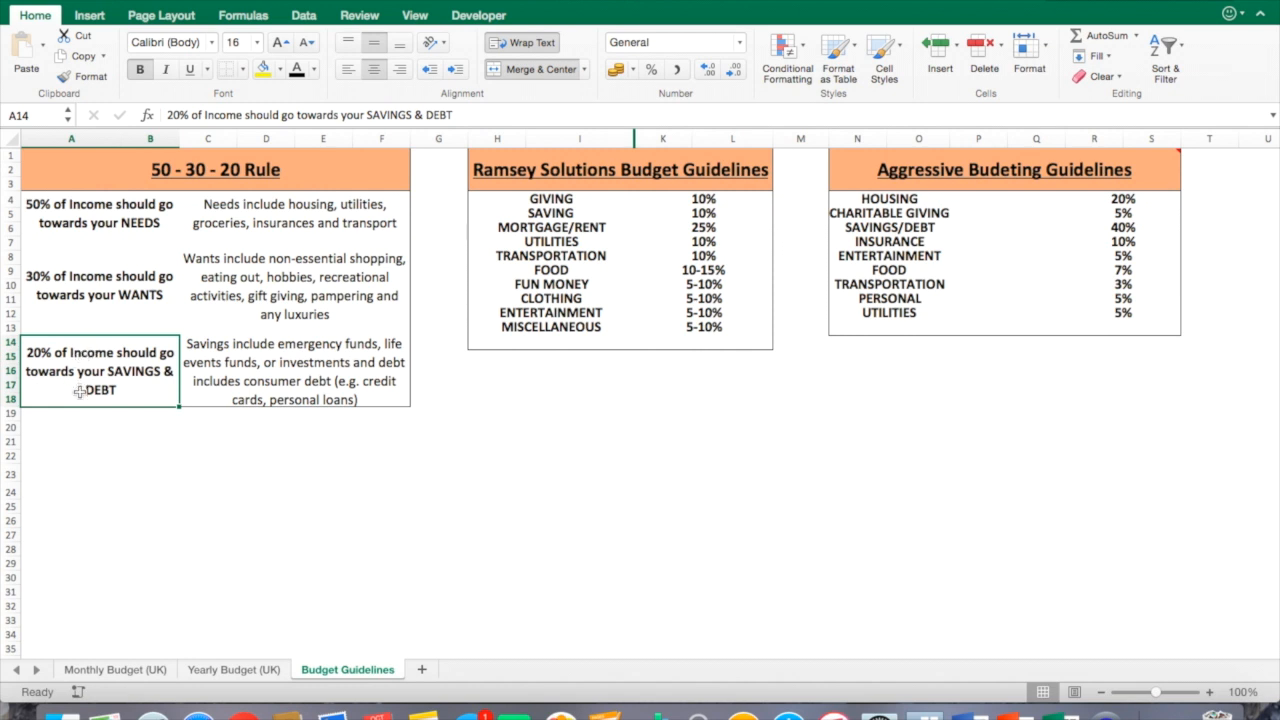
left_click(898, 442)
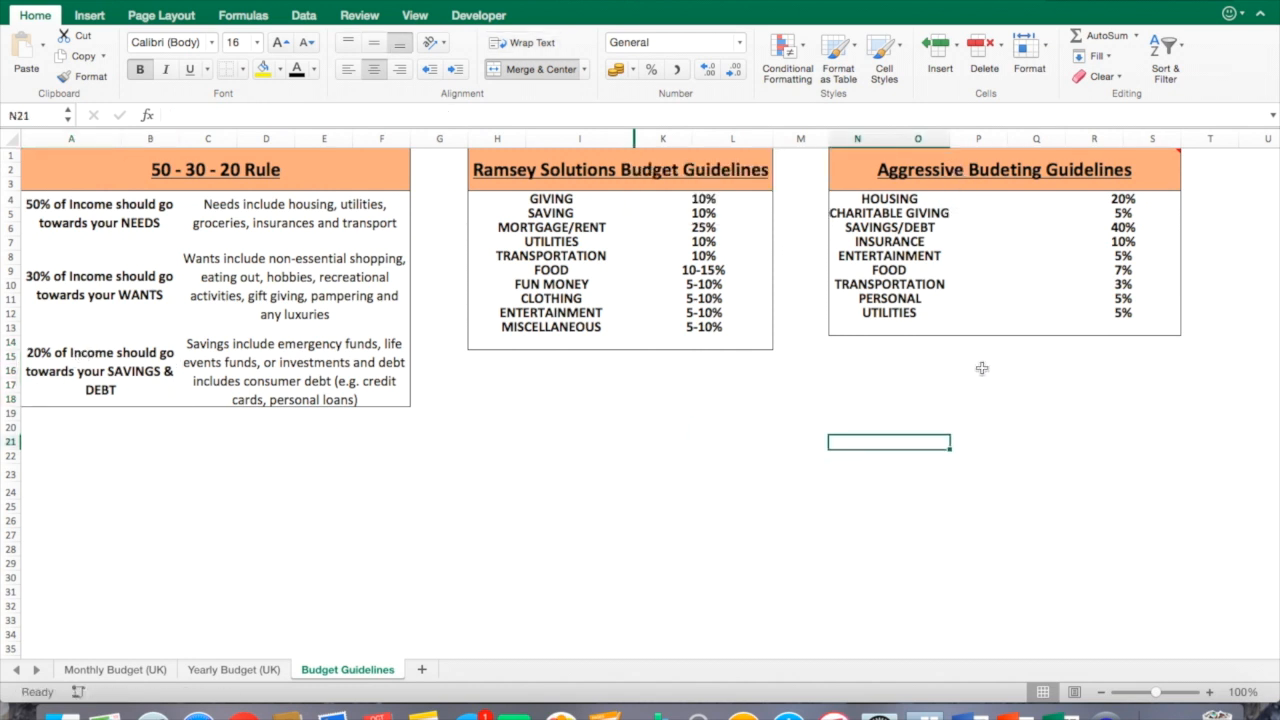
left_click(1078, 373)
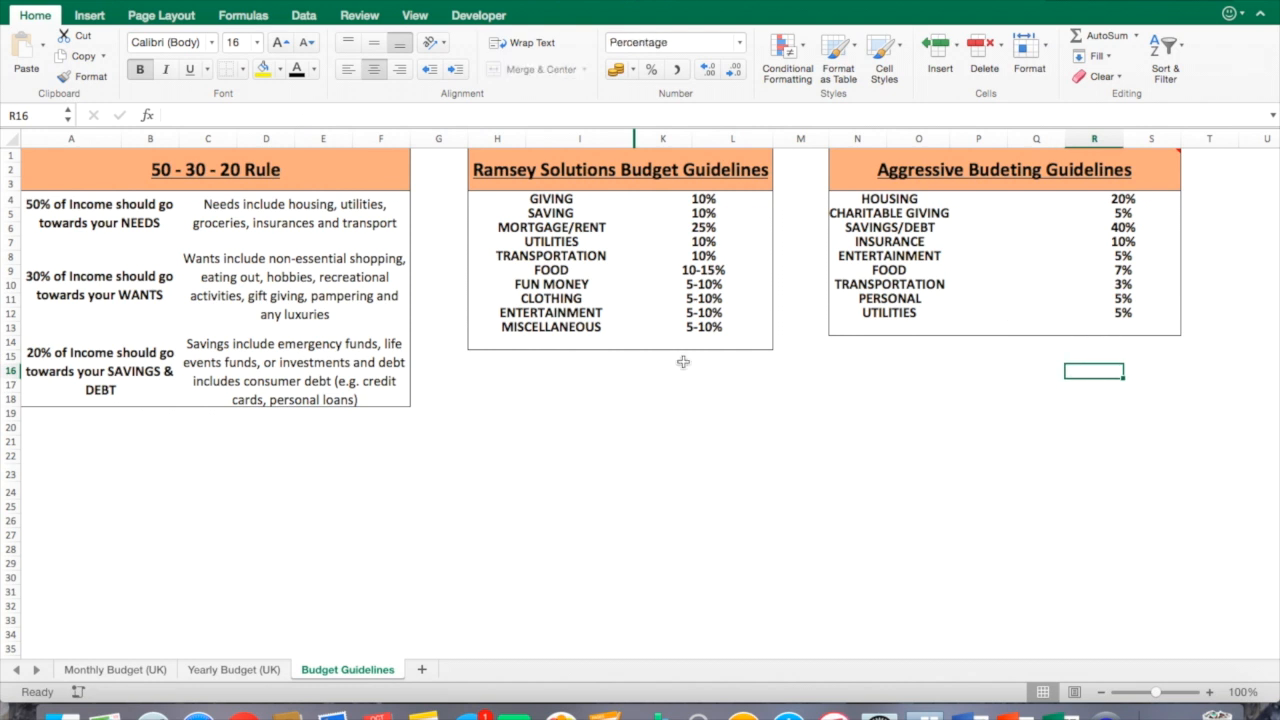
left_click(982, 544)
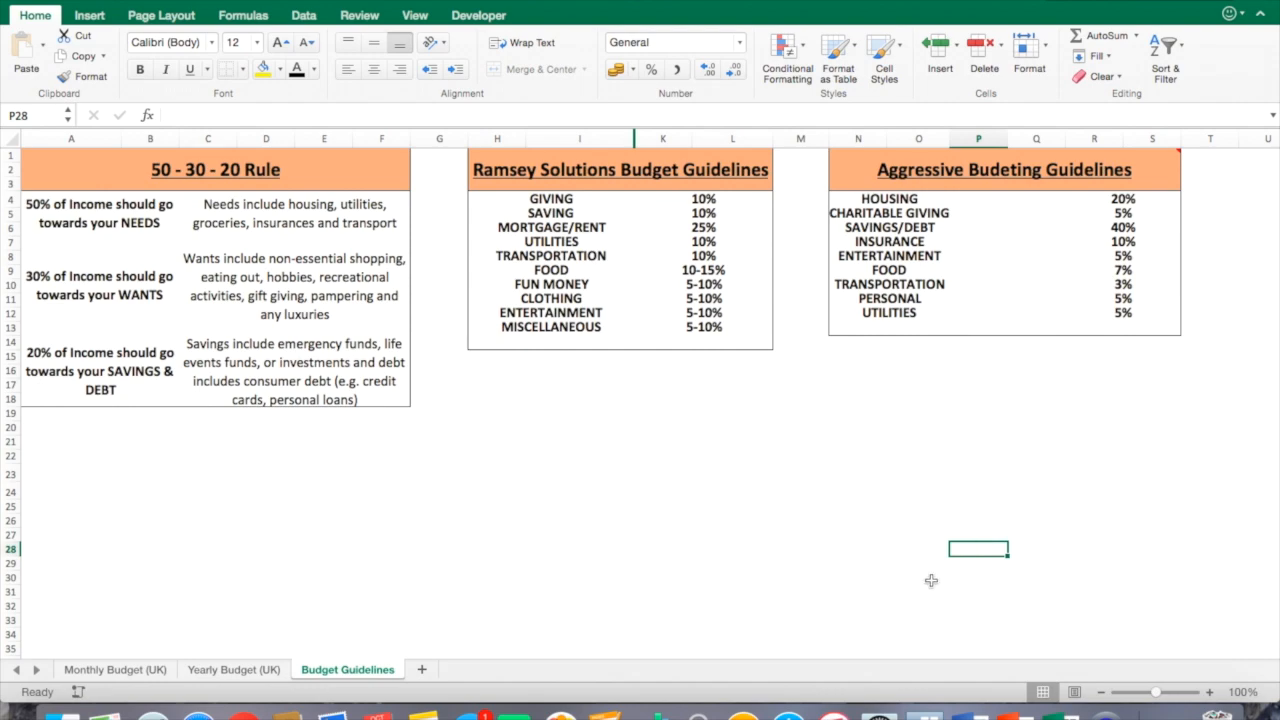
left_click(620, 507)
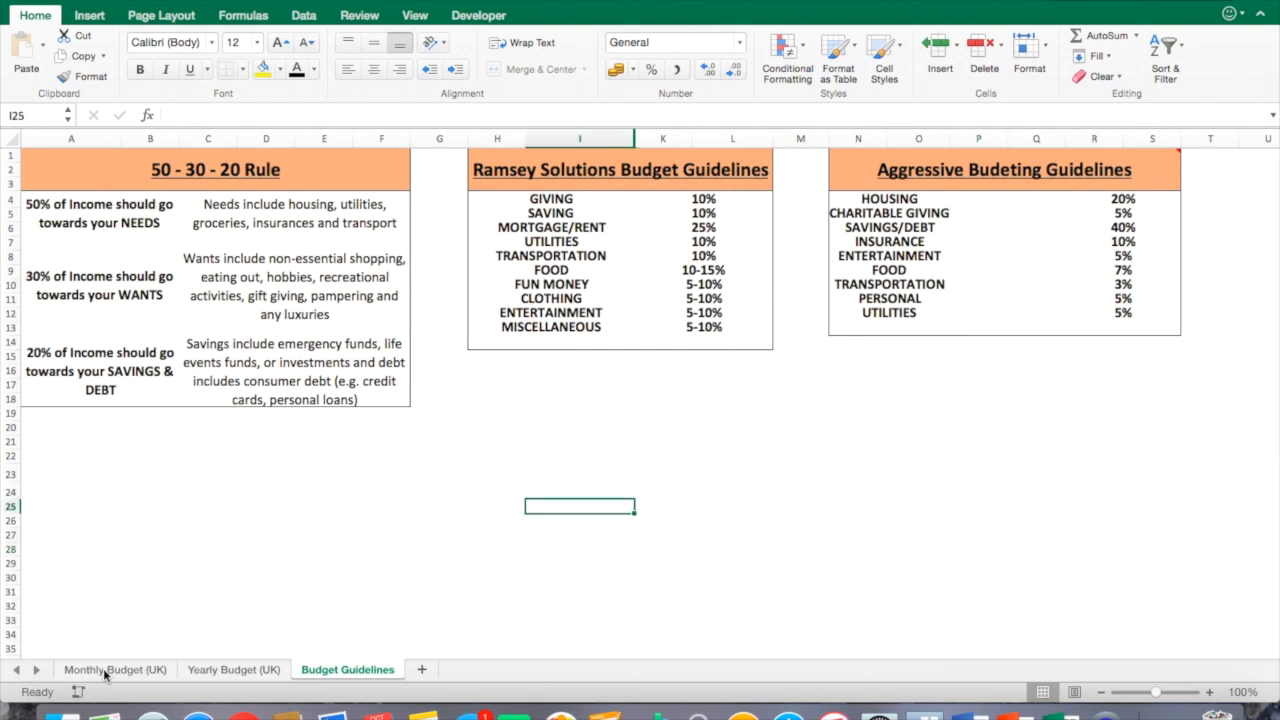